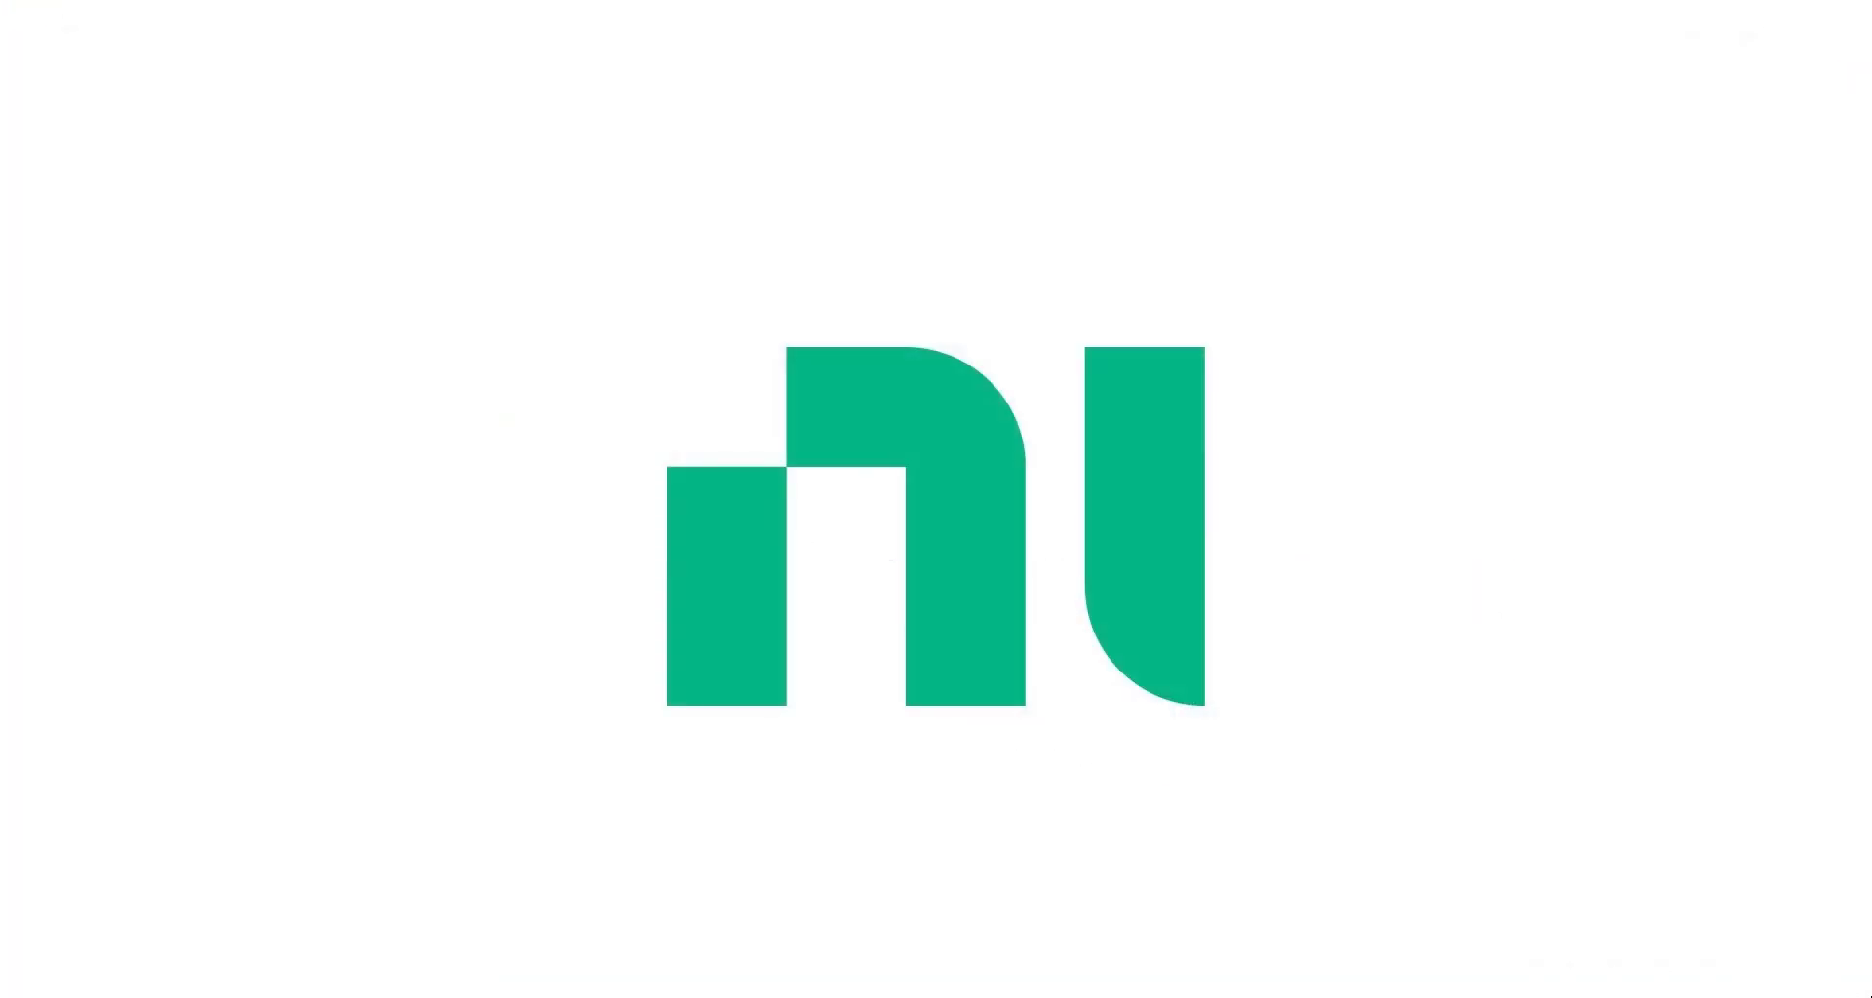
# Find NI FlexLogger on the computer and launch it
pyautogui.press('super+s')
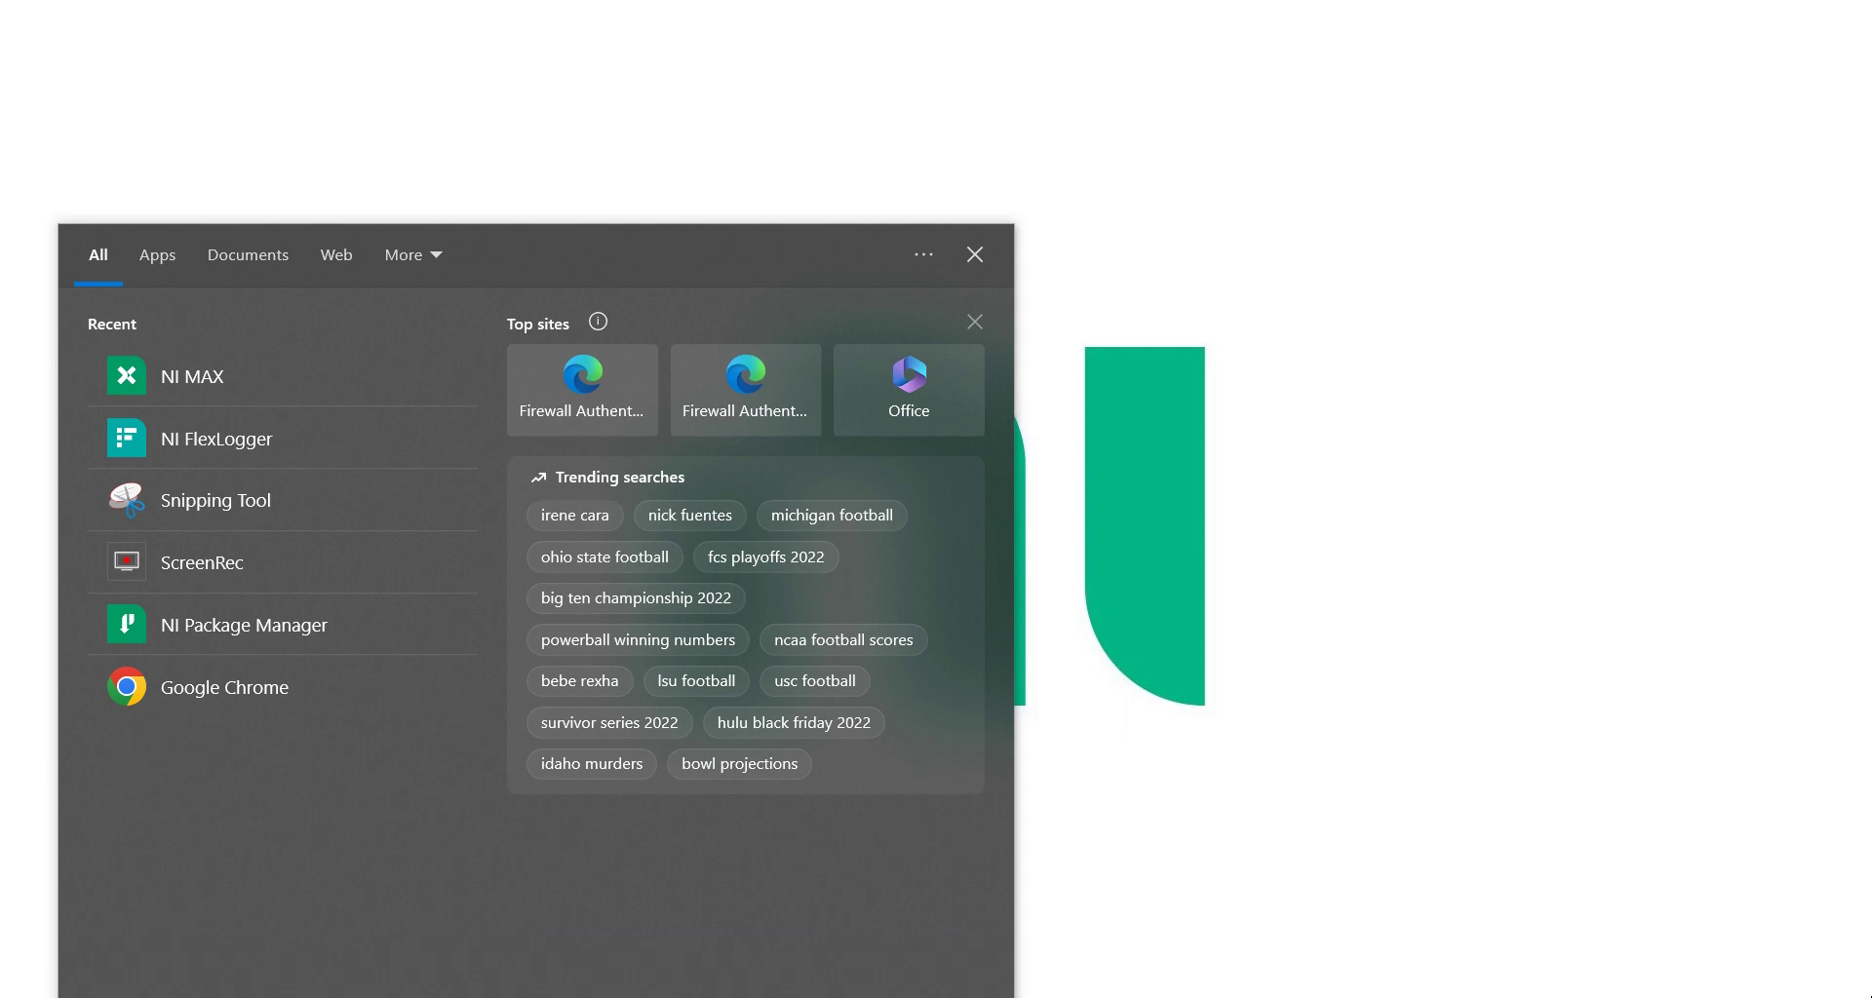
pyautogui.write('ni')
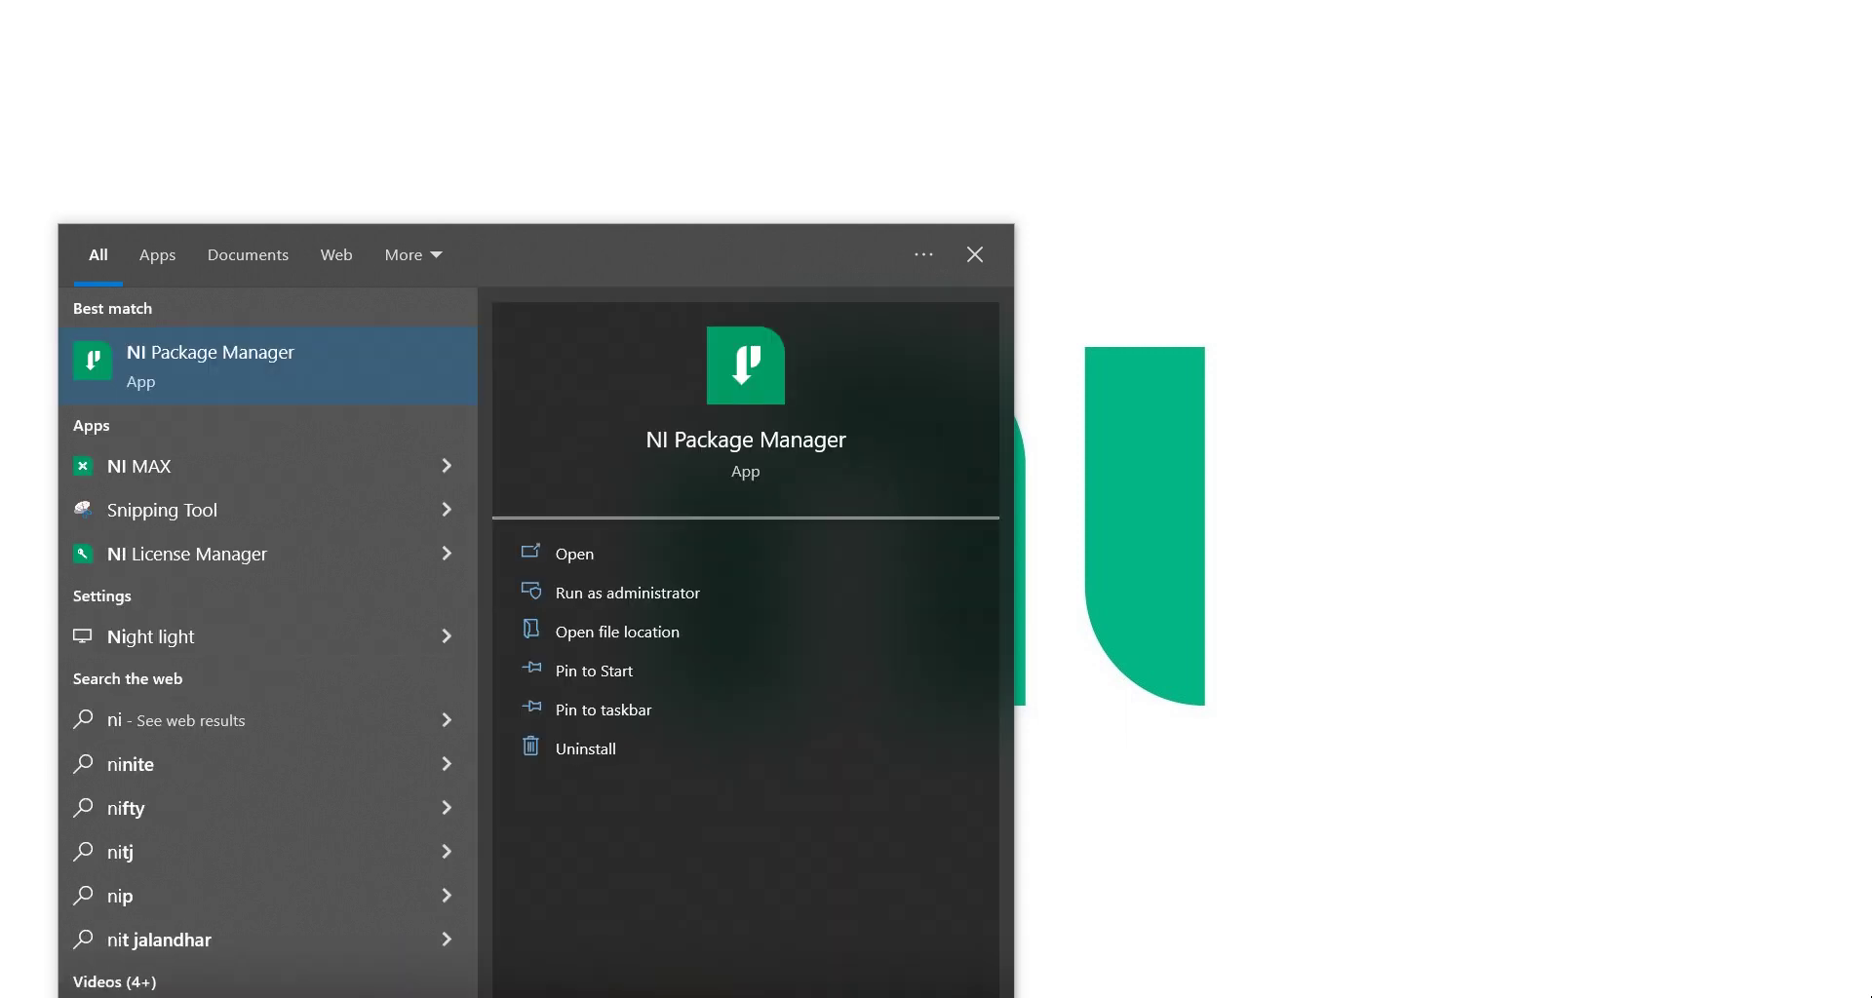
pyautogui.write(' f')
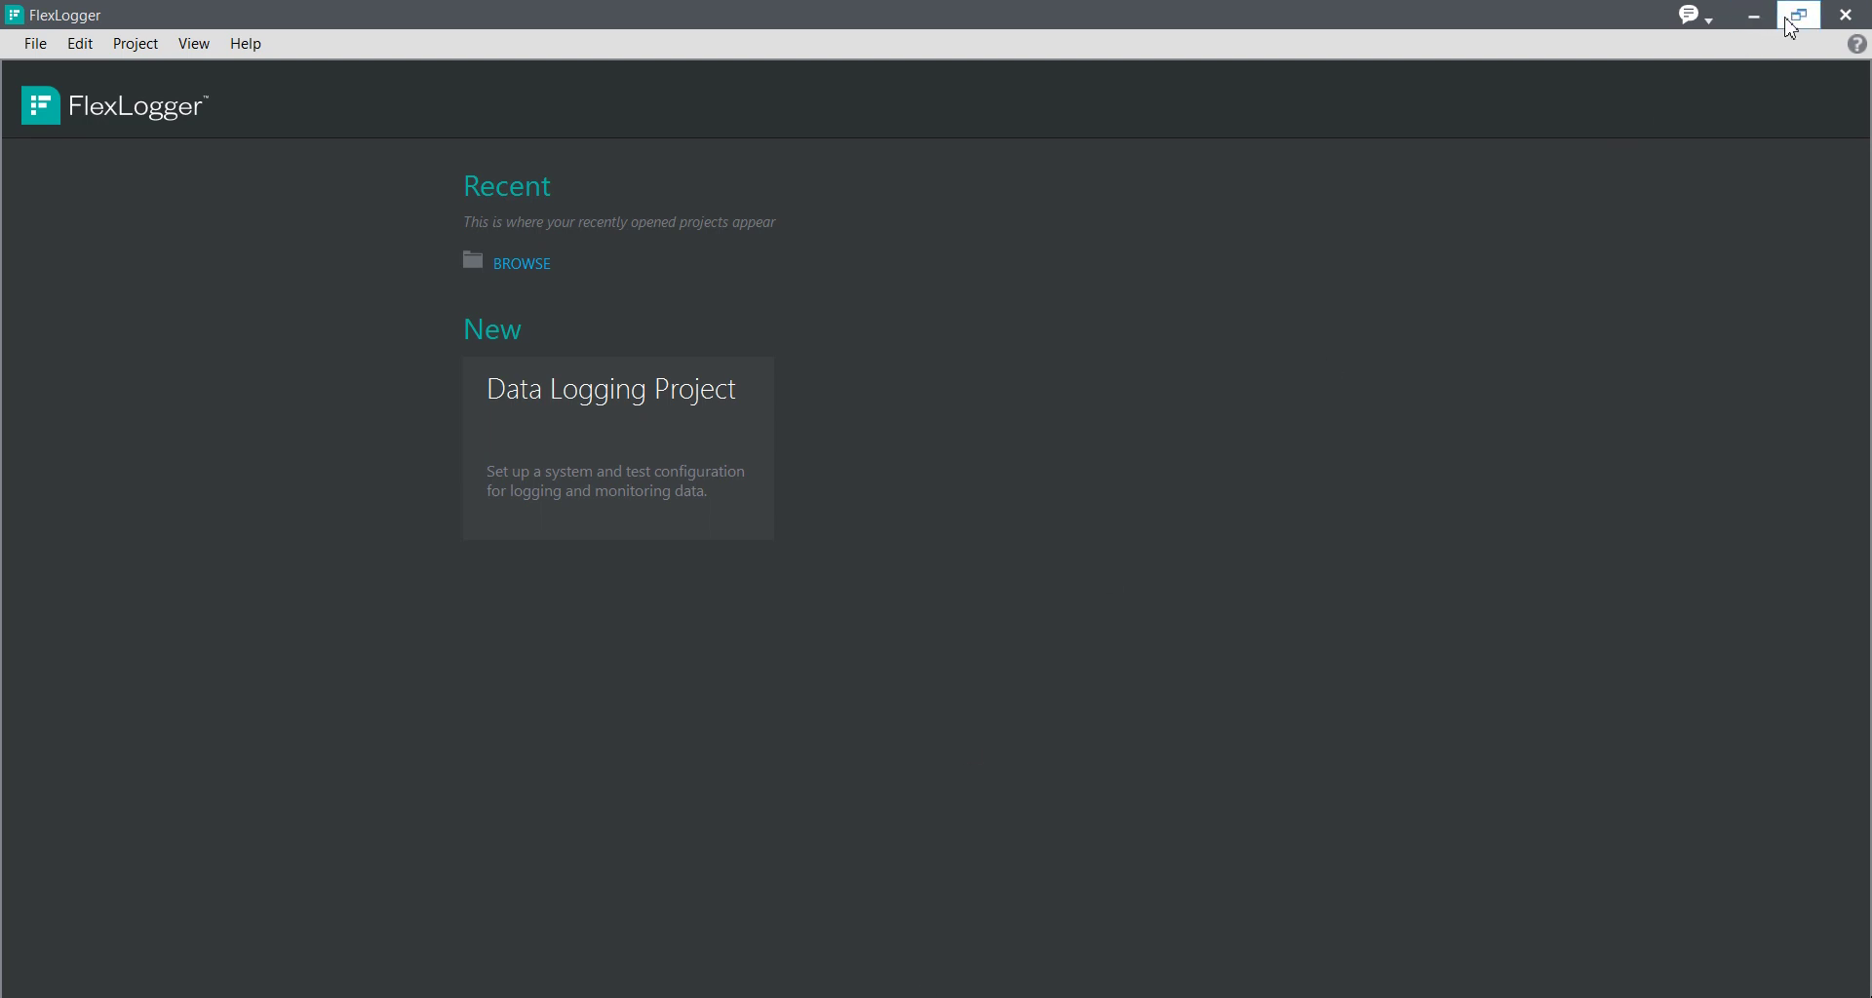
pyautogui.click(1799, 16)
pyautogui.moveTo(1225, 227); pyautogui.dragTo(1209, 84)
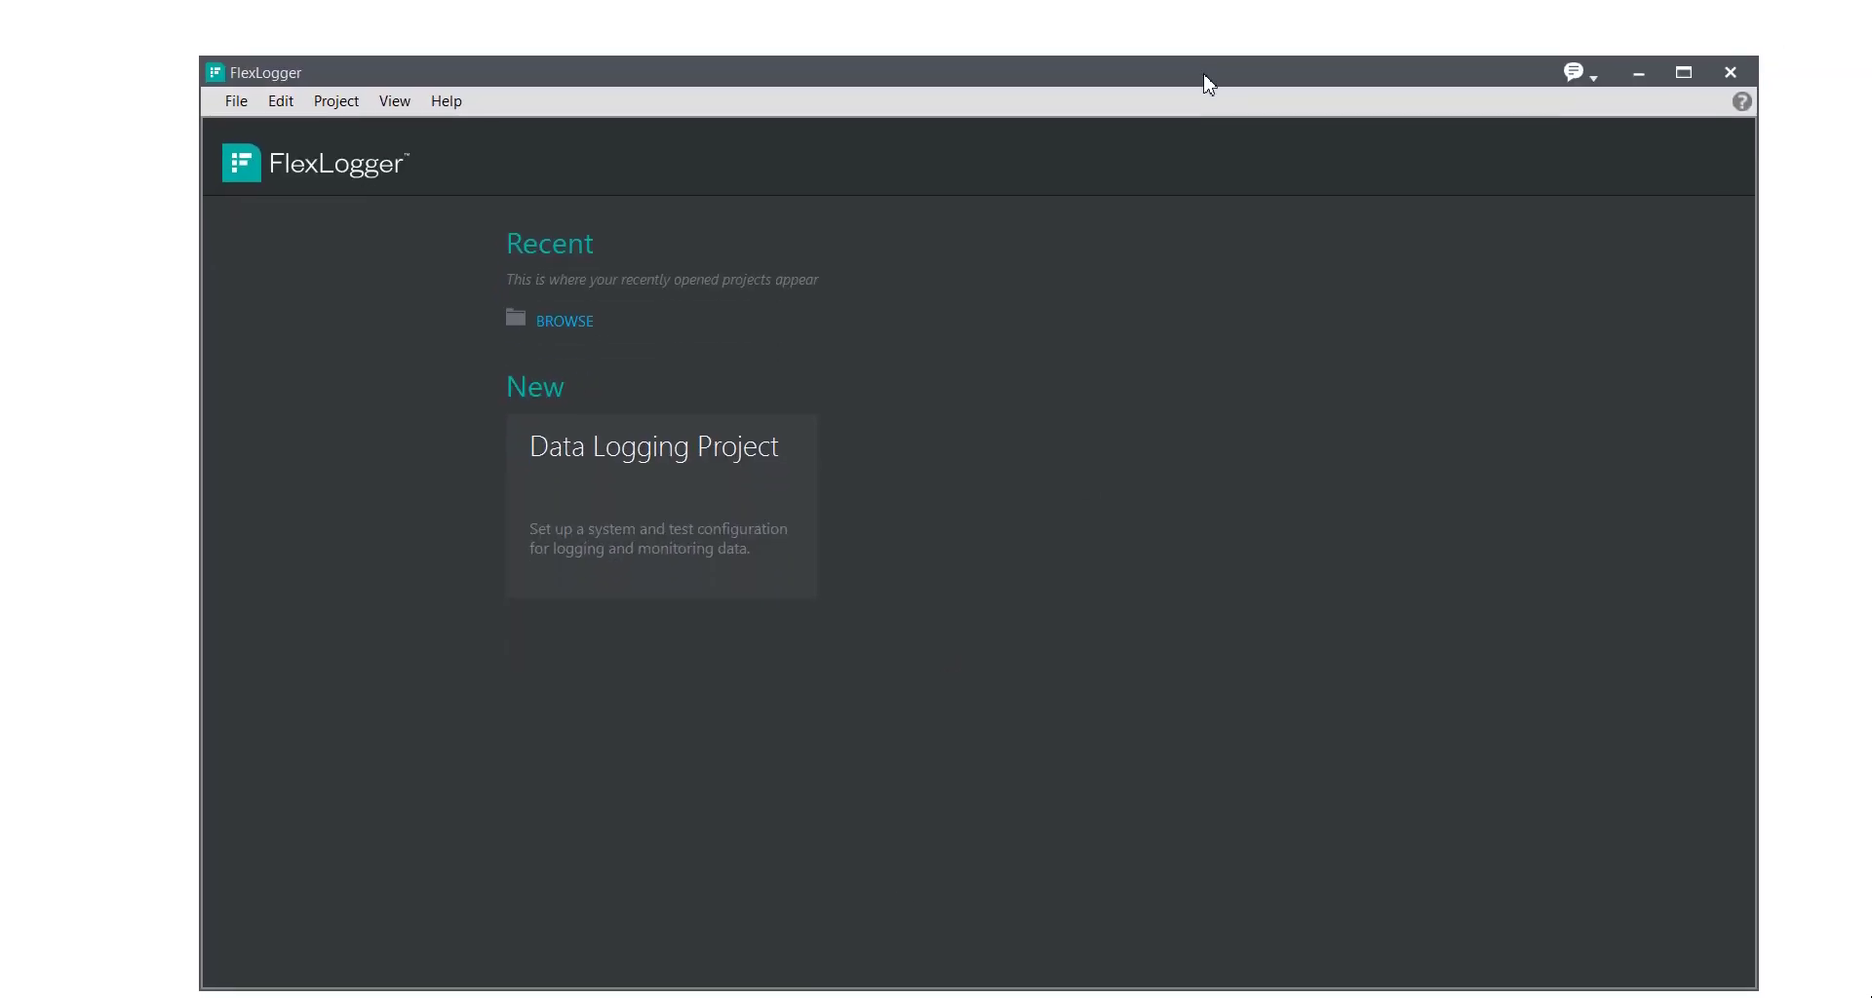
pyautogui.click(1684, 72)
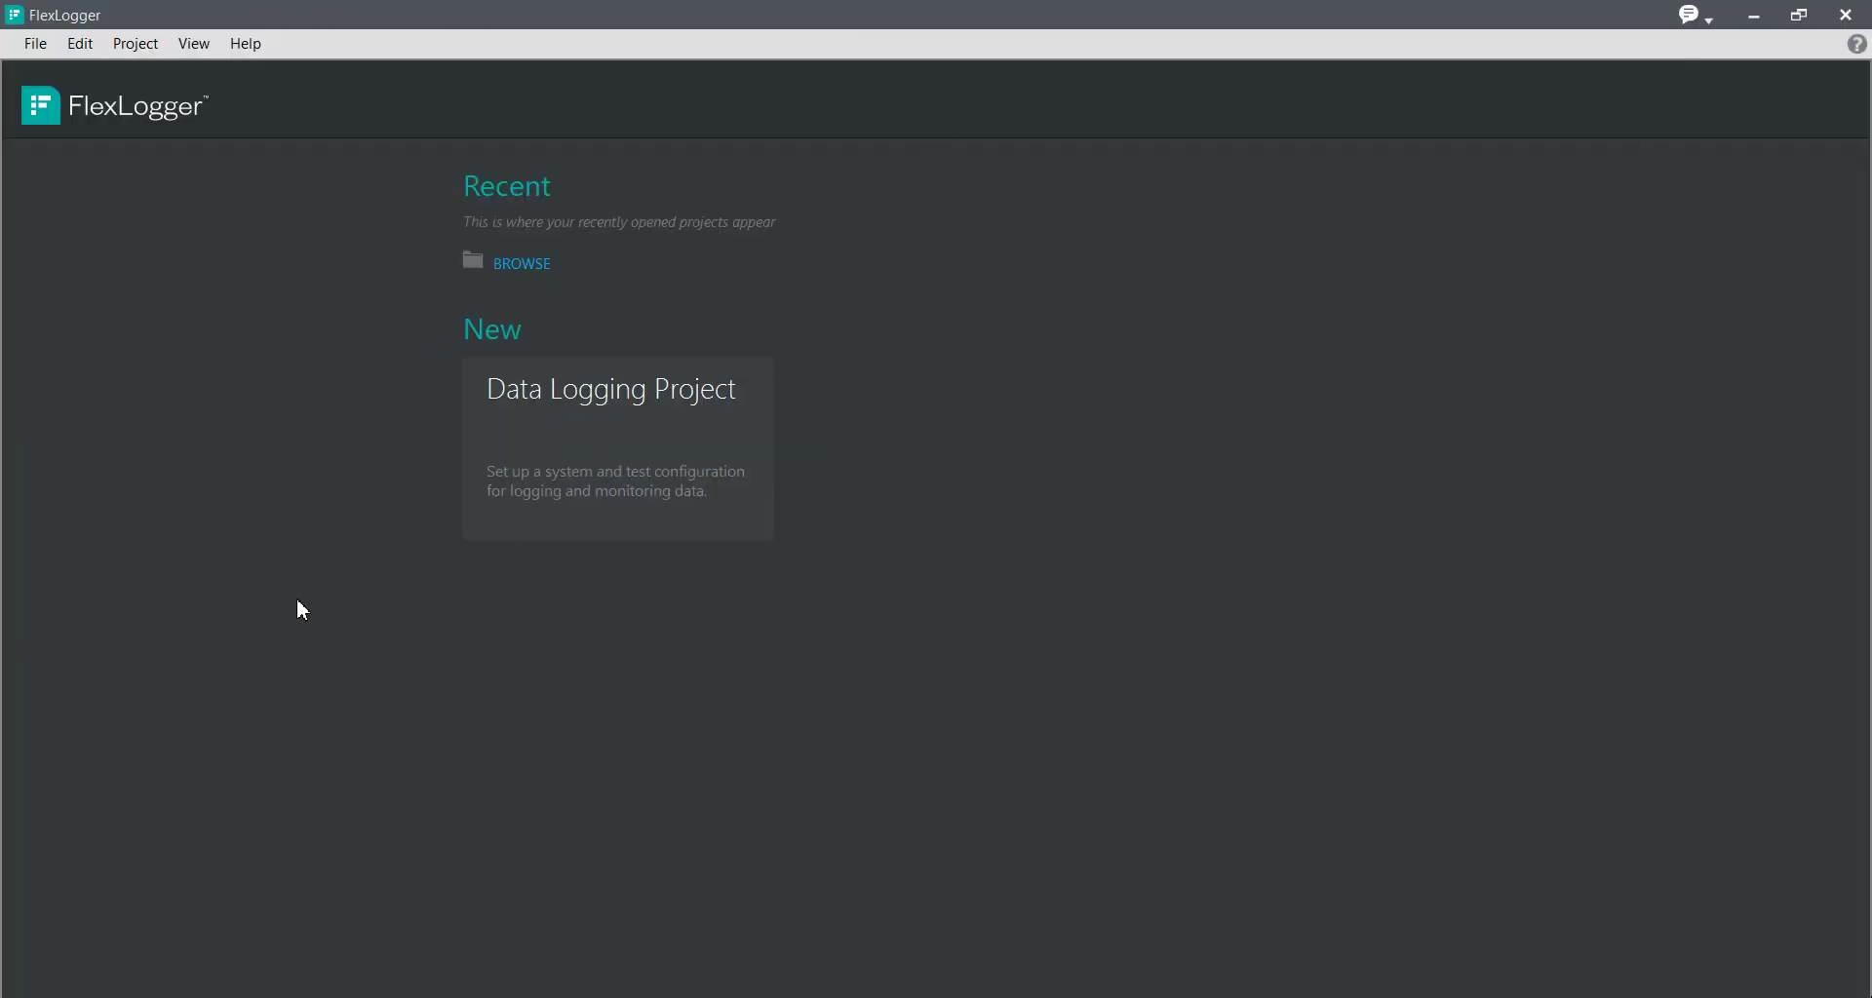
pyautogui.click(44, 45)
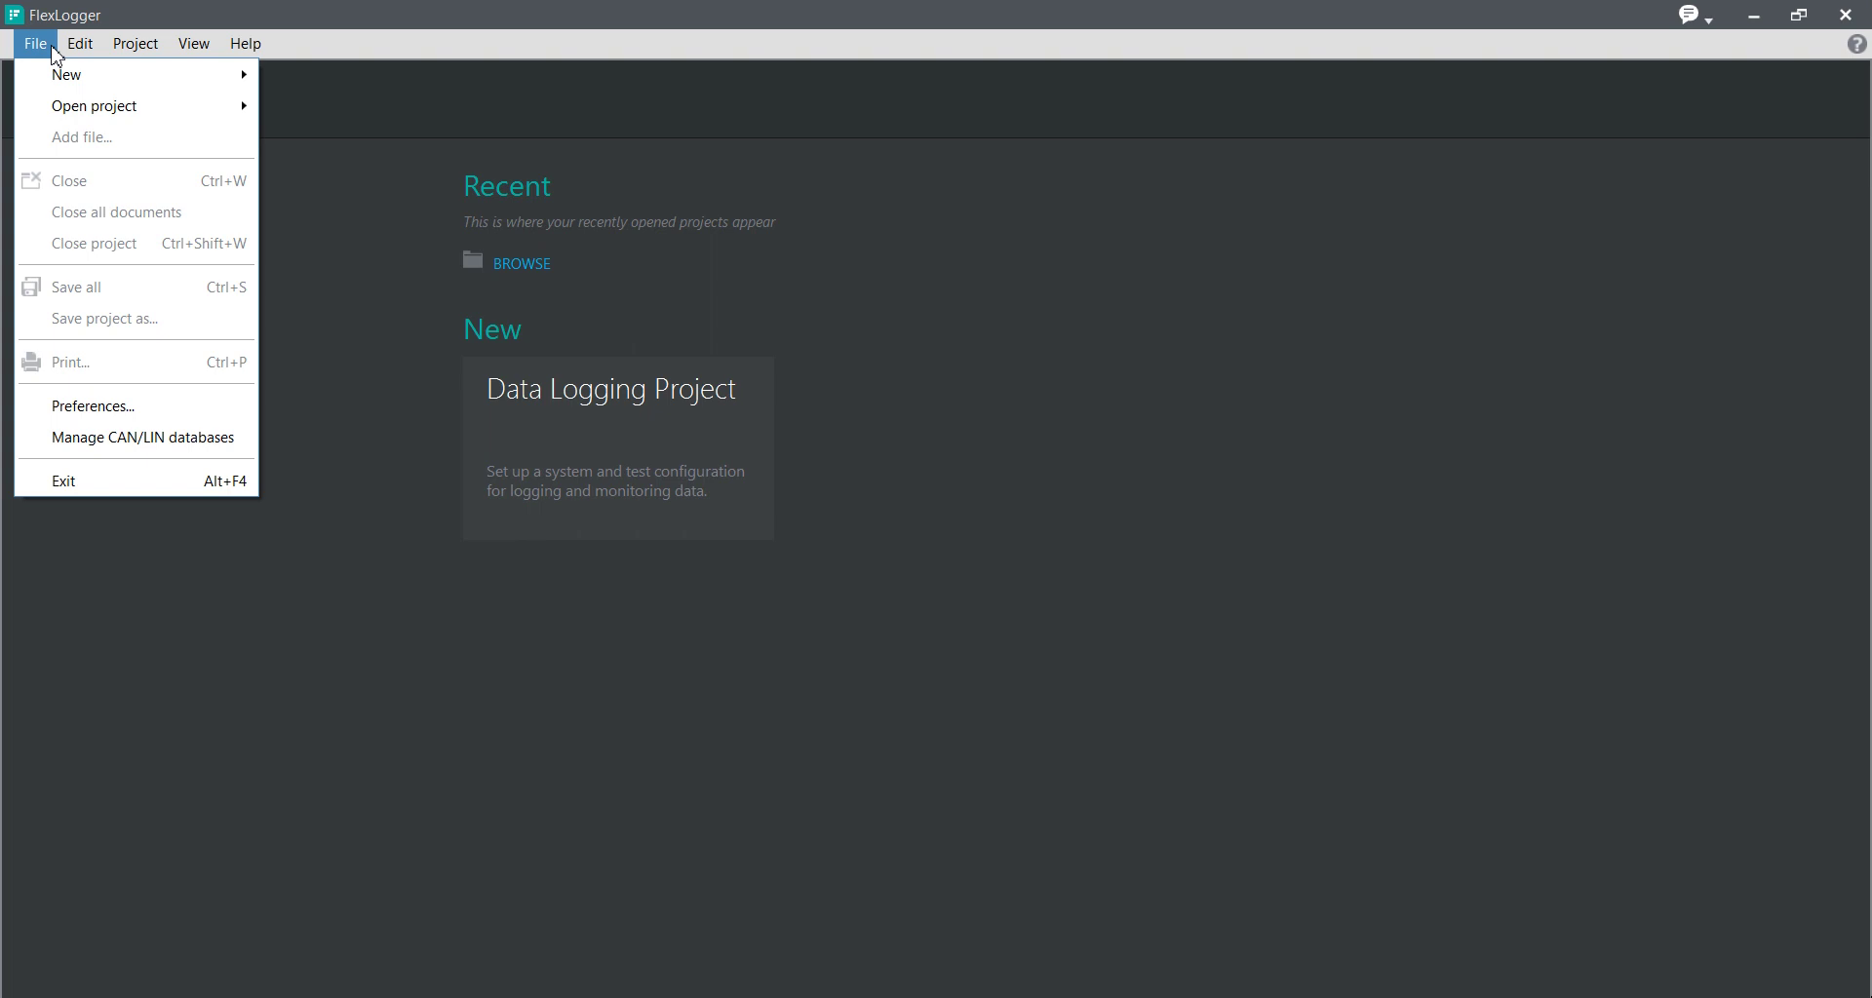
pyautogui.moveTo(68, 82)
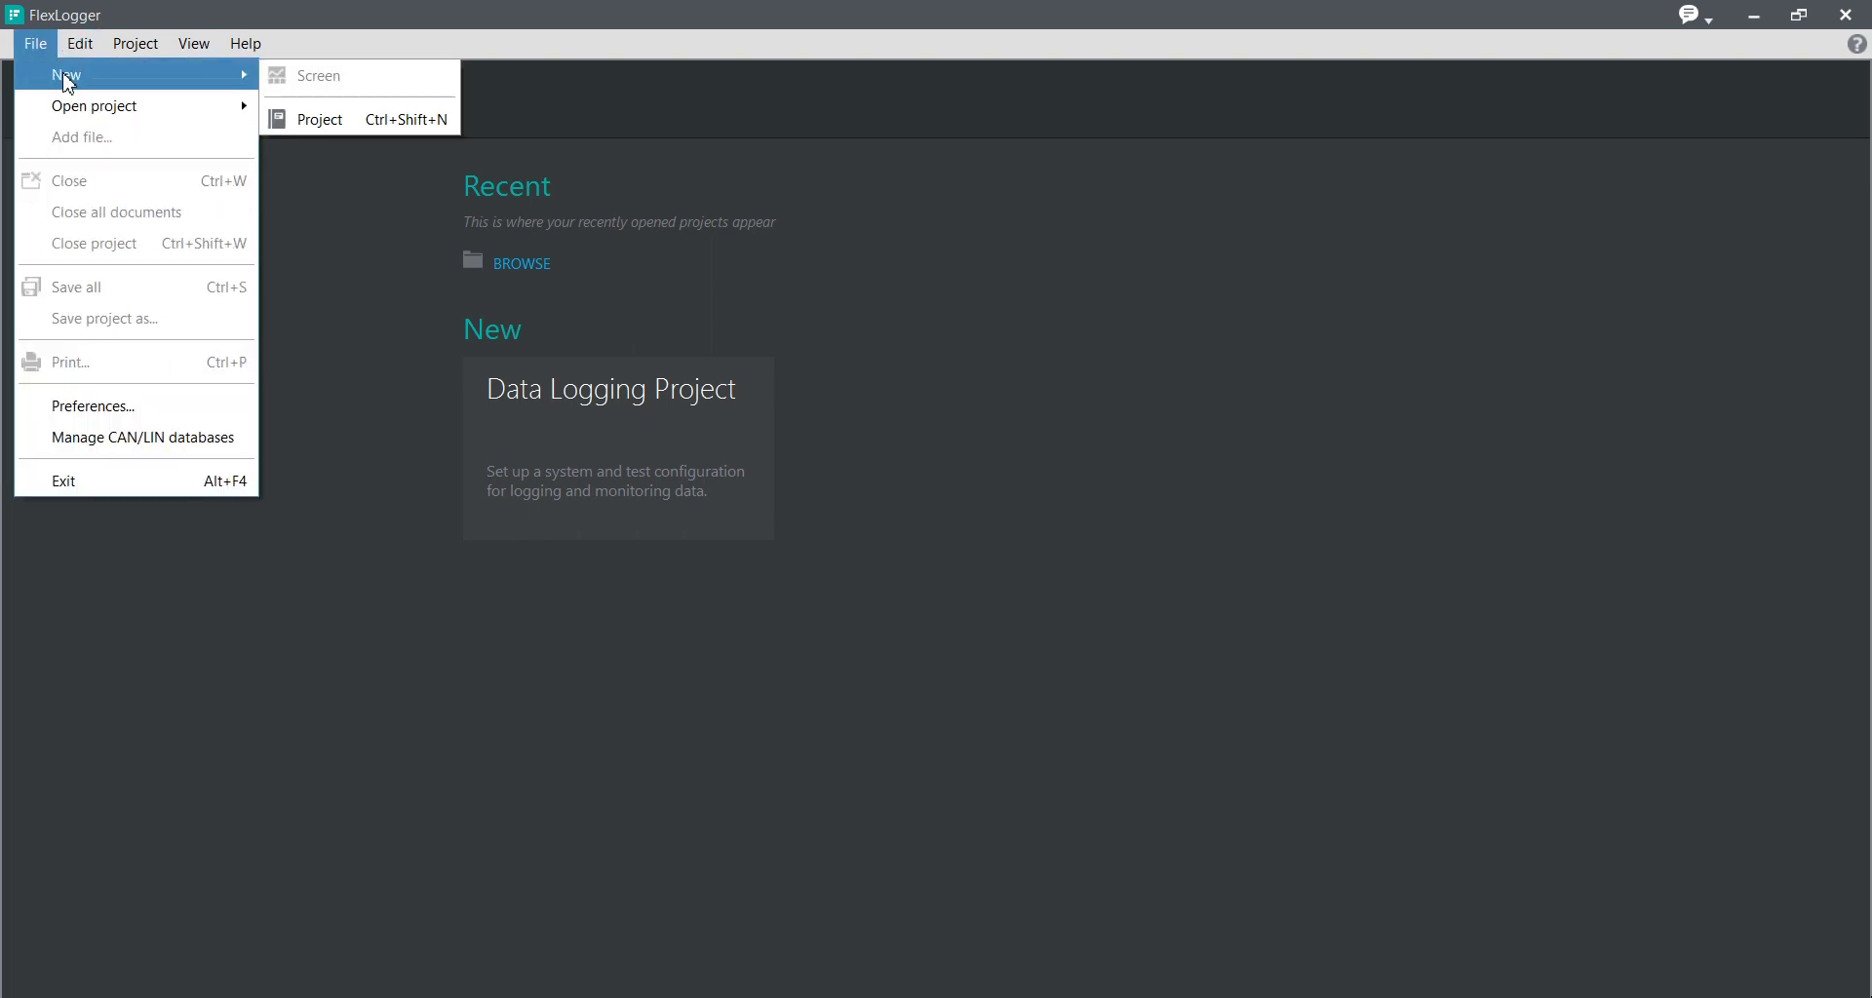
pyautogui.moveTo(74, 119)
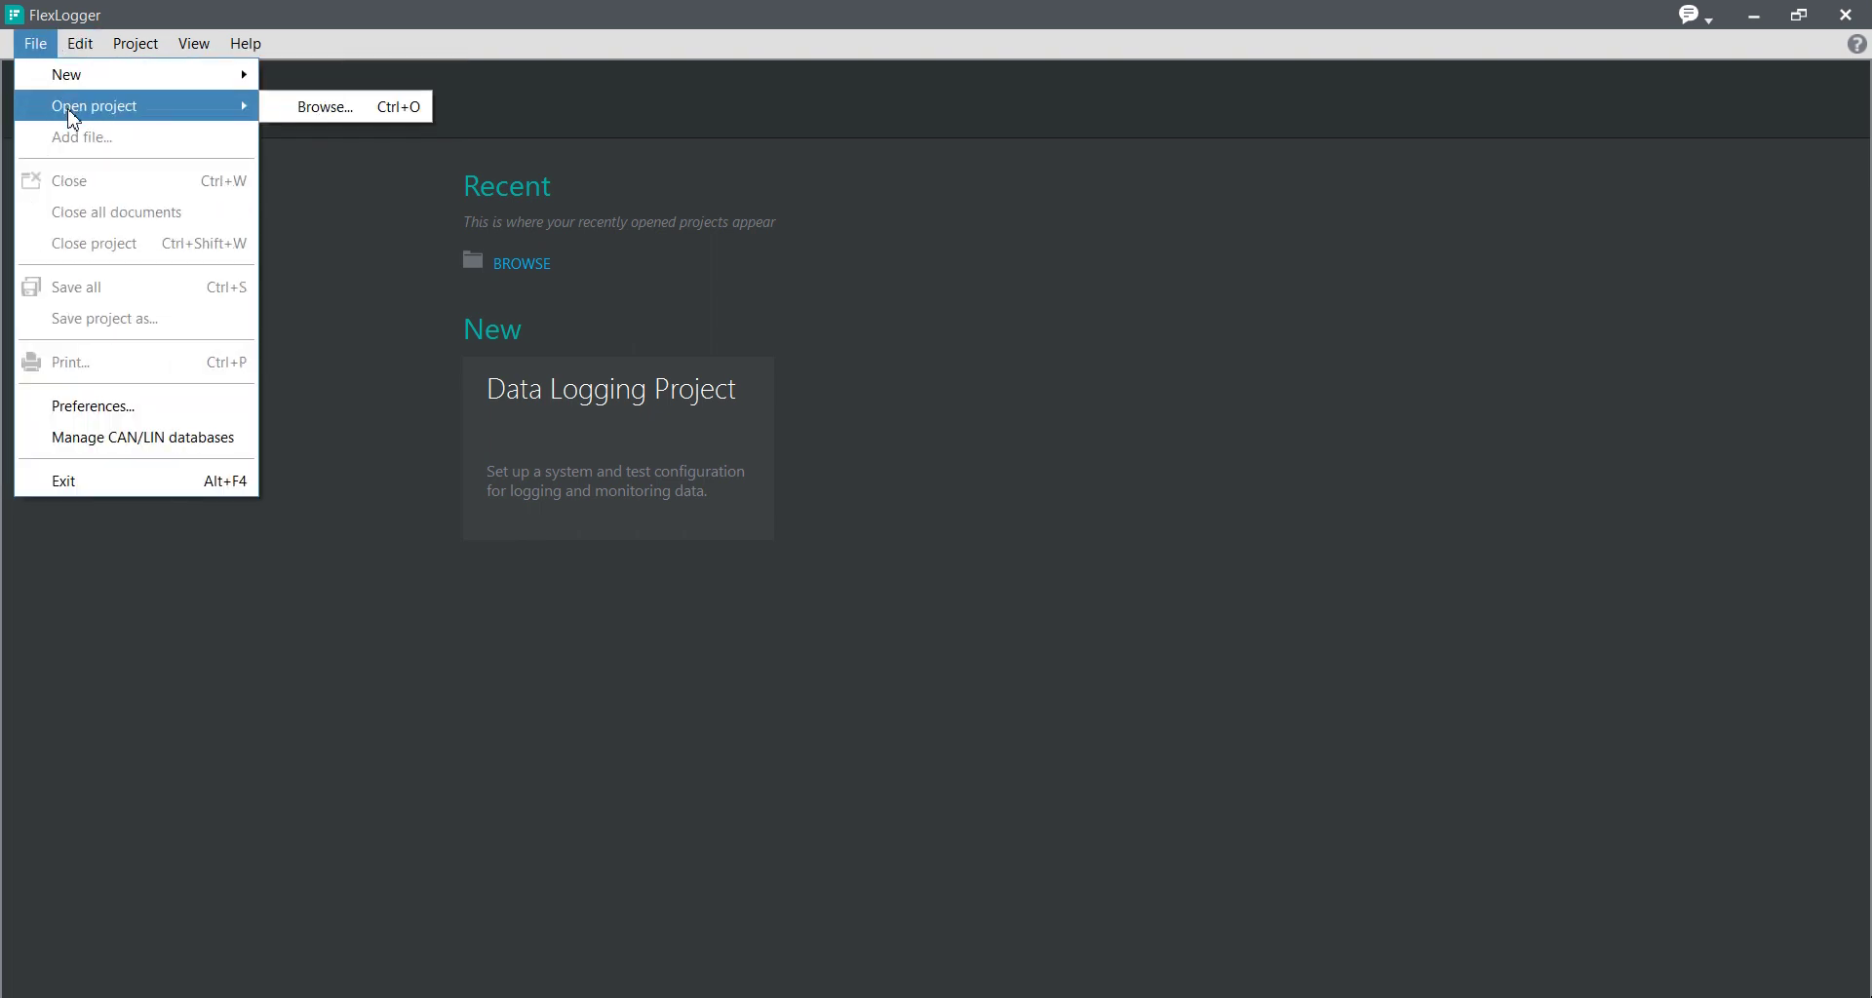
pyautogui.moveTo(77, 46)
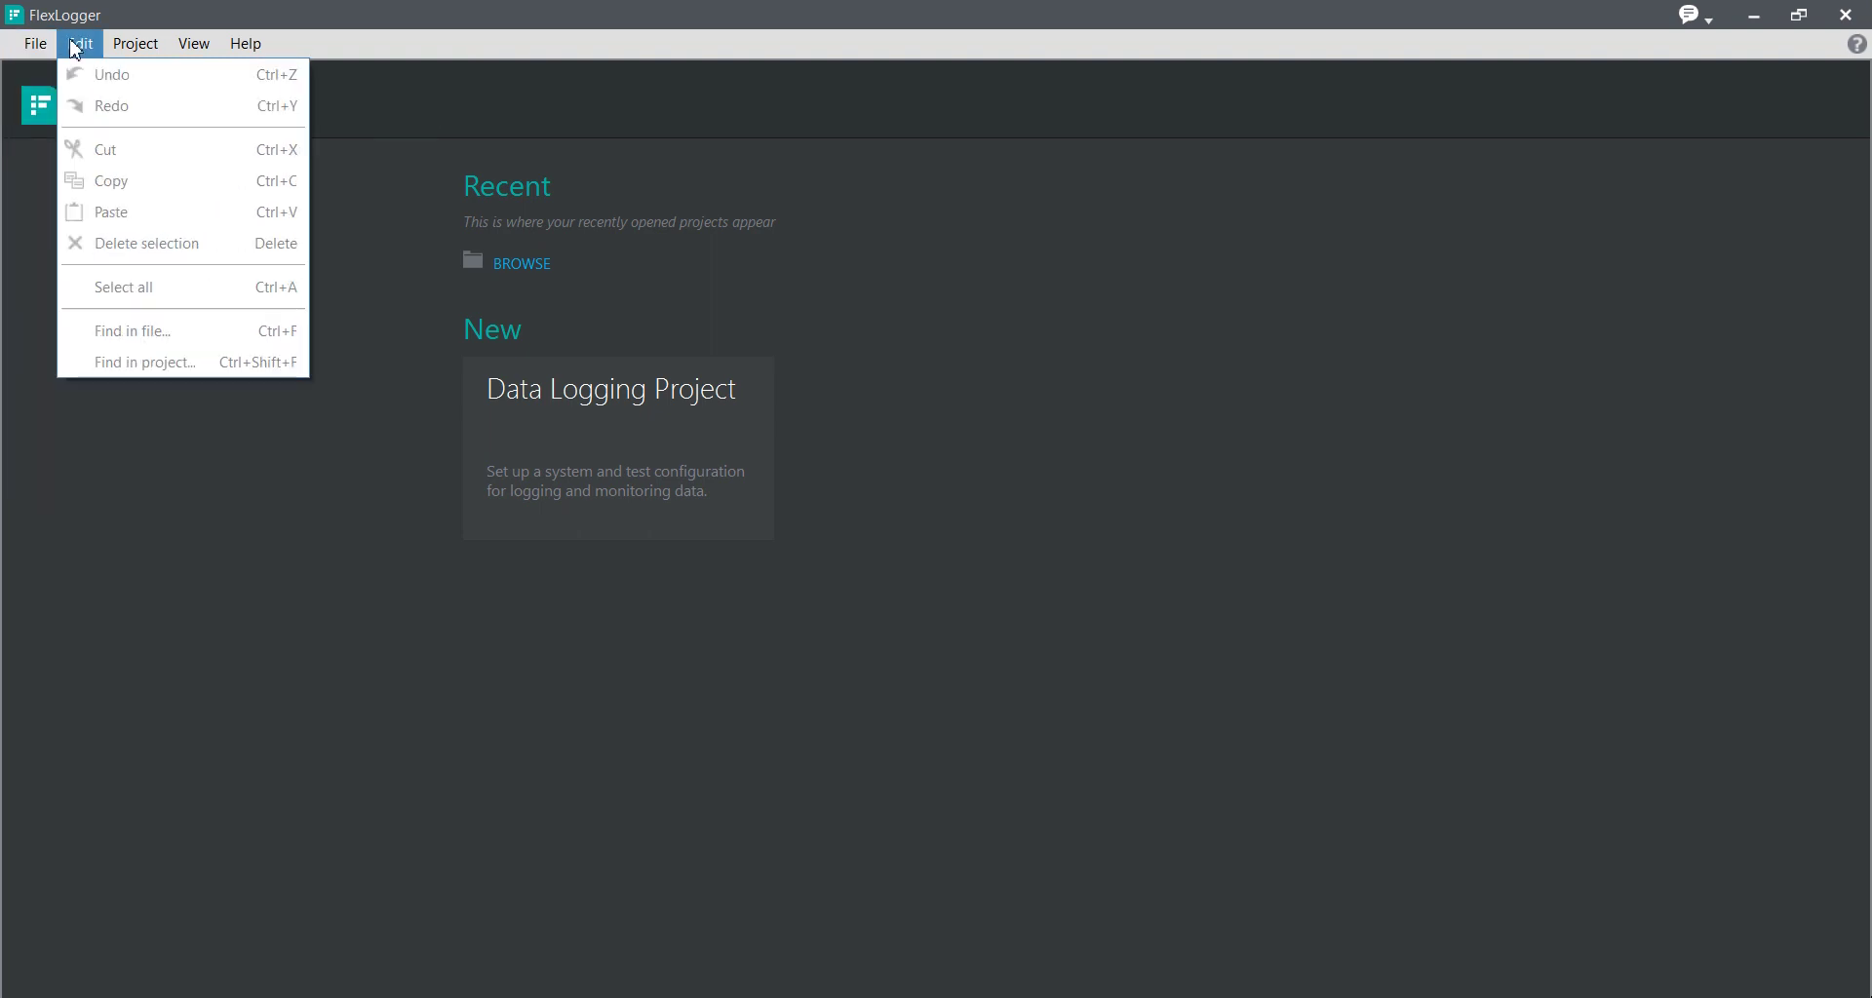
pyautogui.moveTo(194, 46)
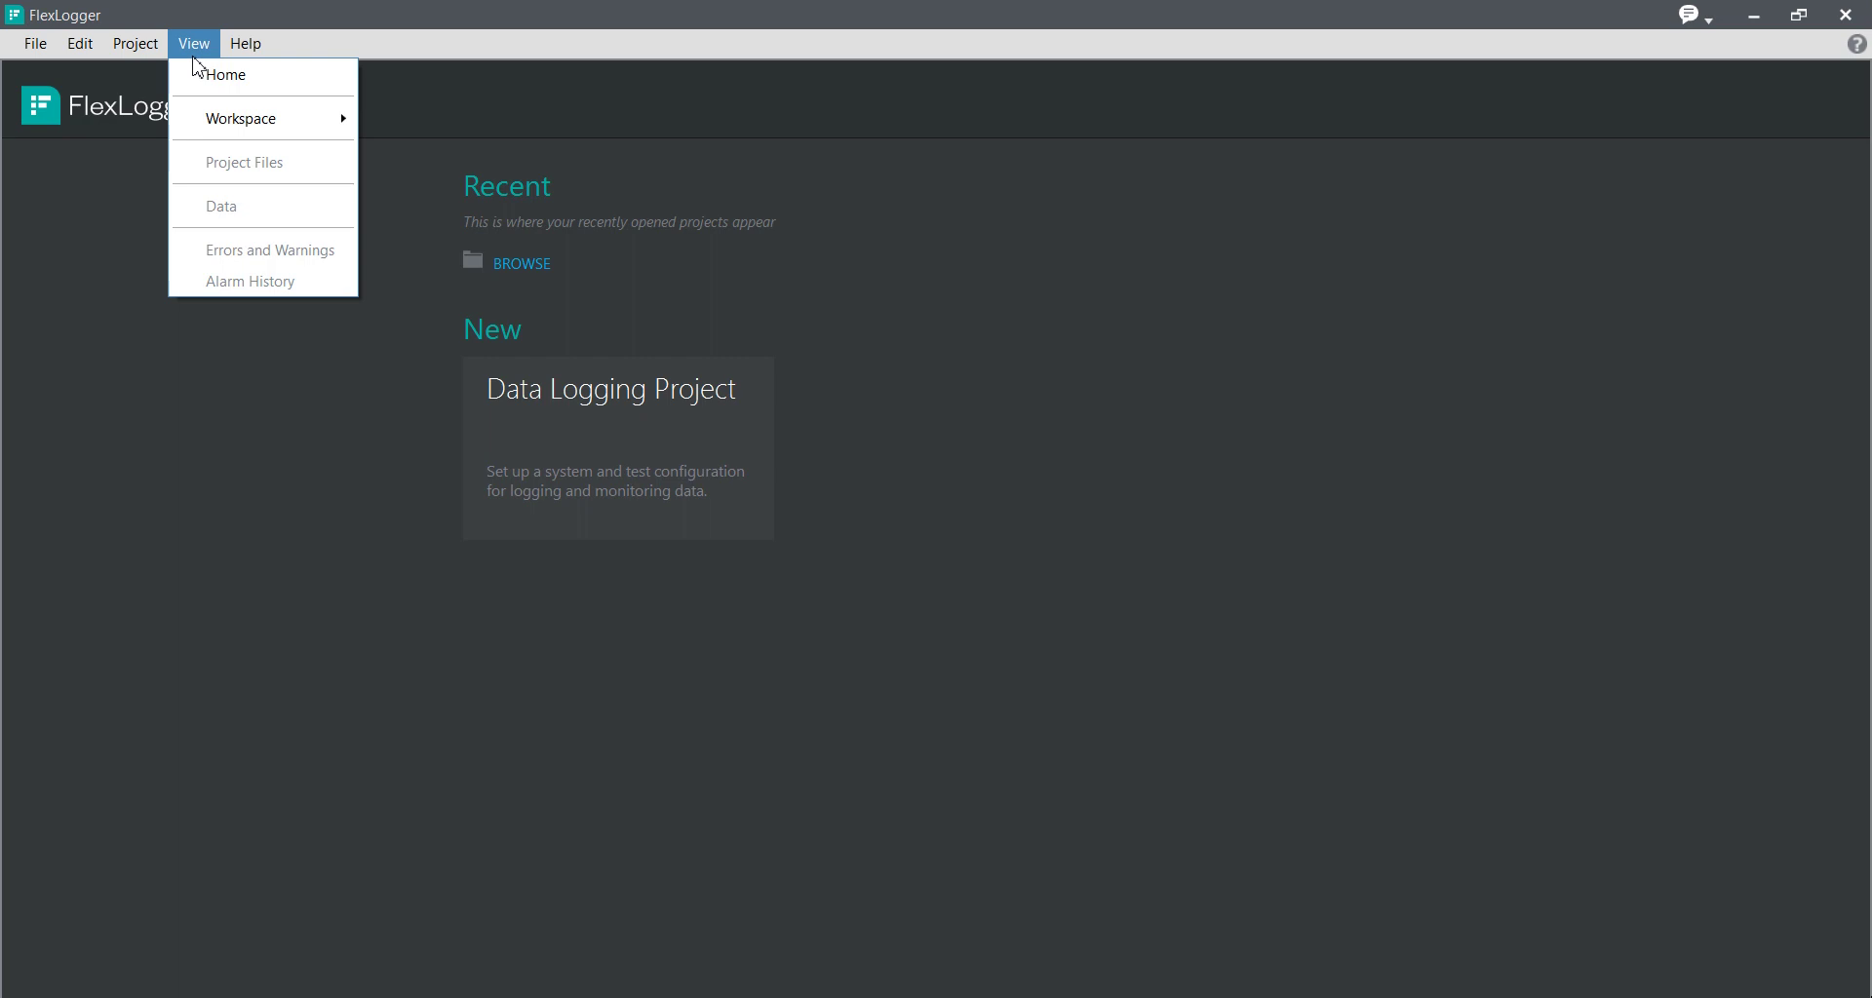
pyautogui.moveTo(237, 132)
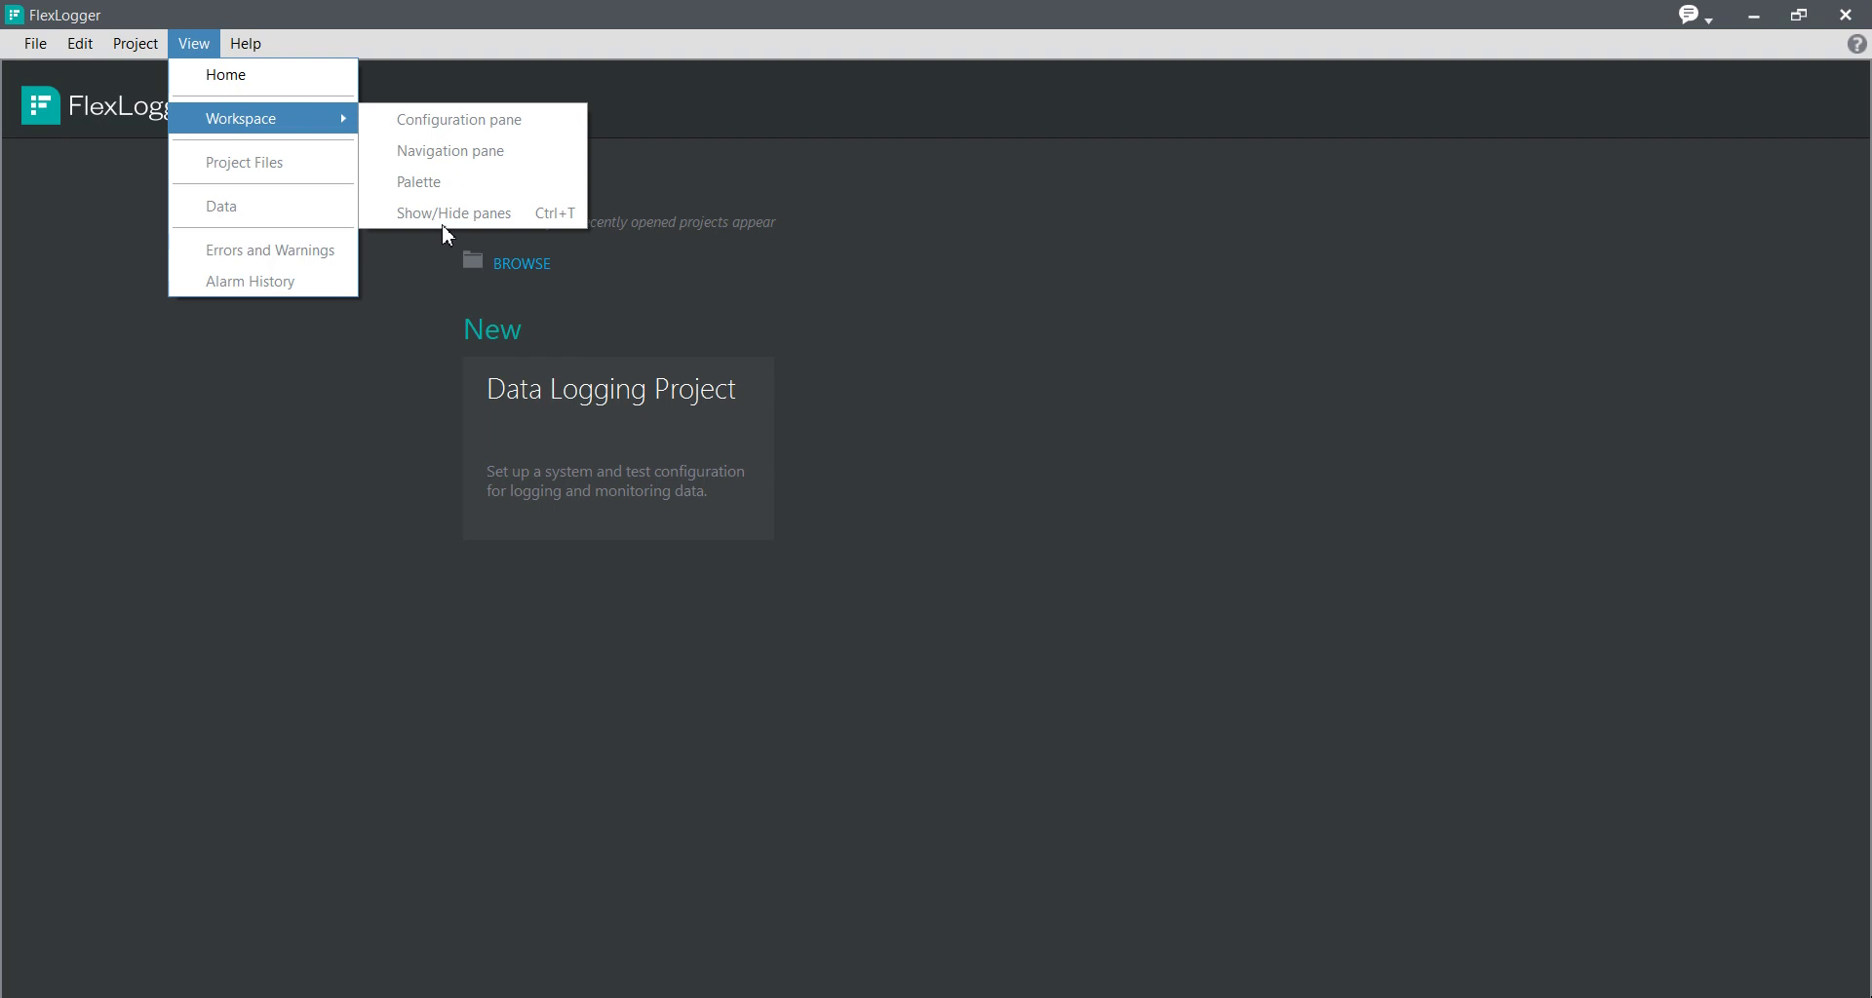
pyautogui.click(388, 340)
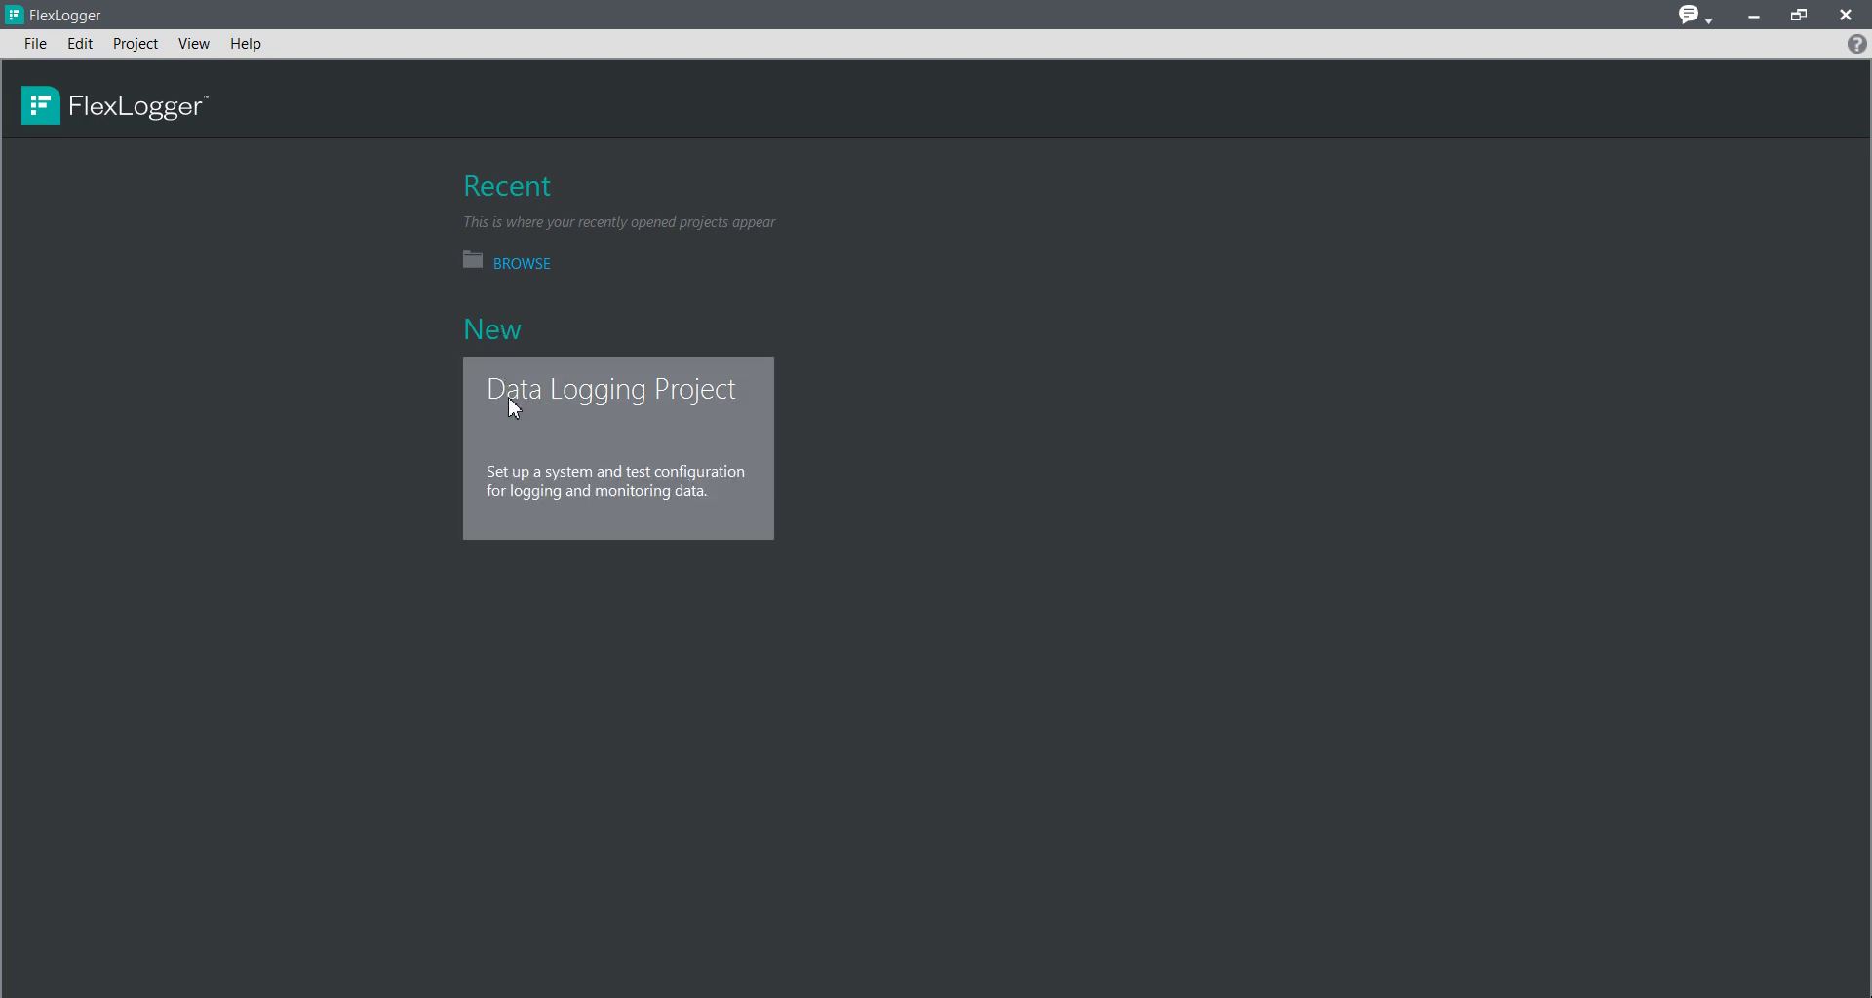
pyautogui.click(39, 53)
pyautogui.click(57, 74)
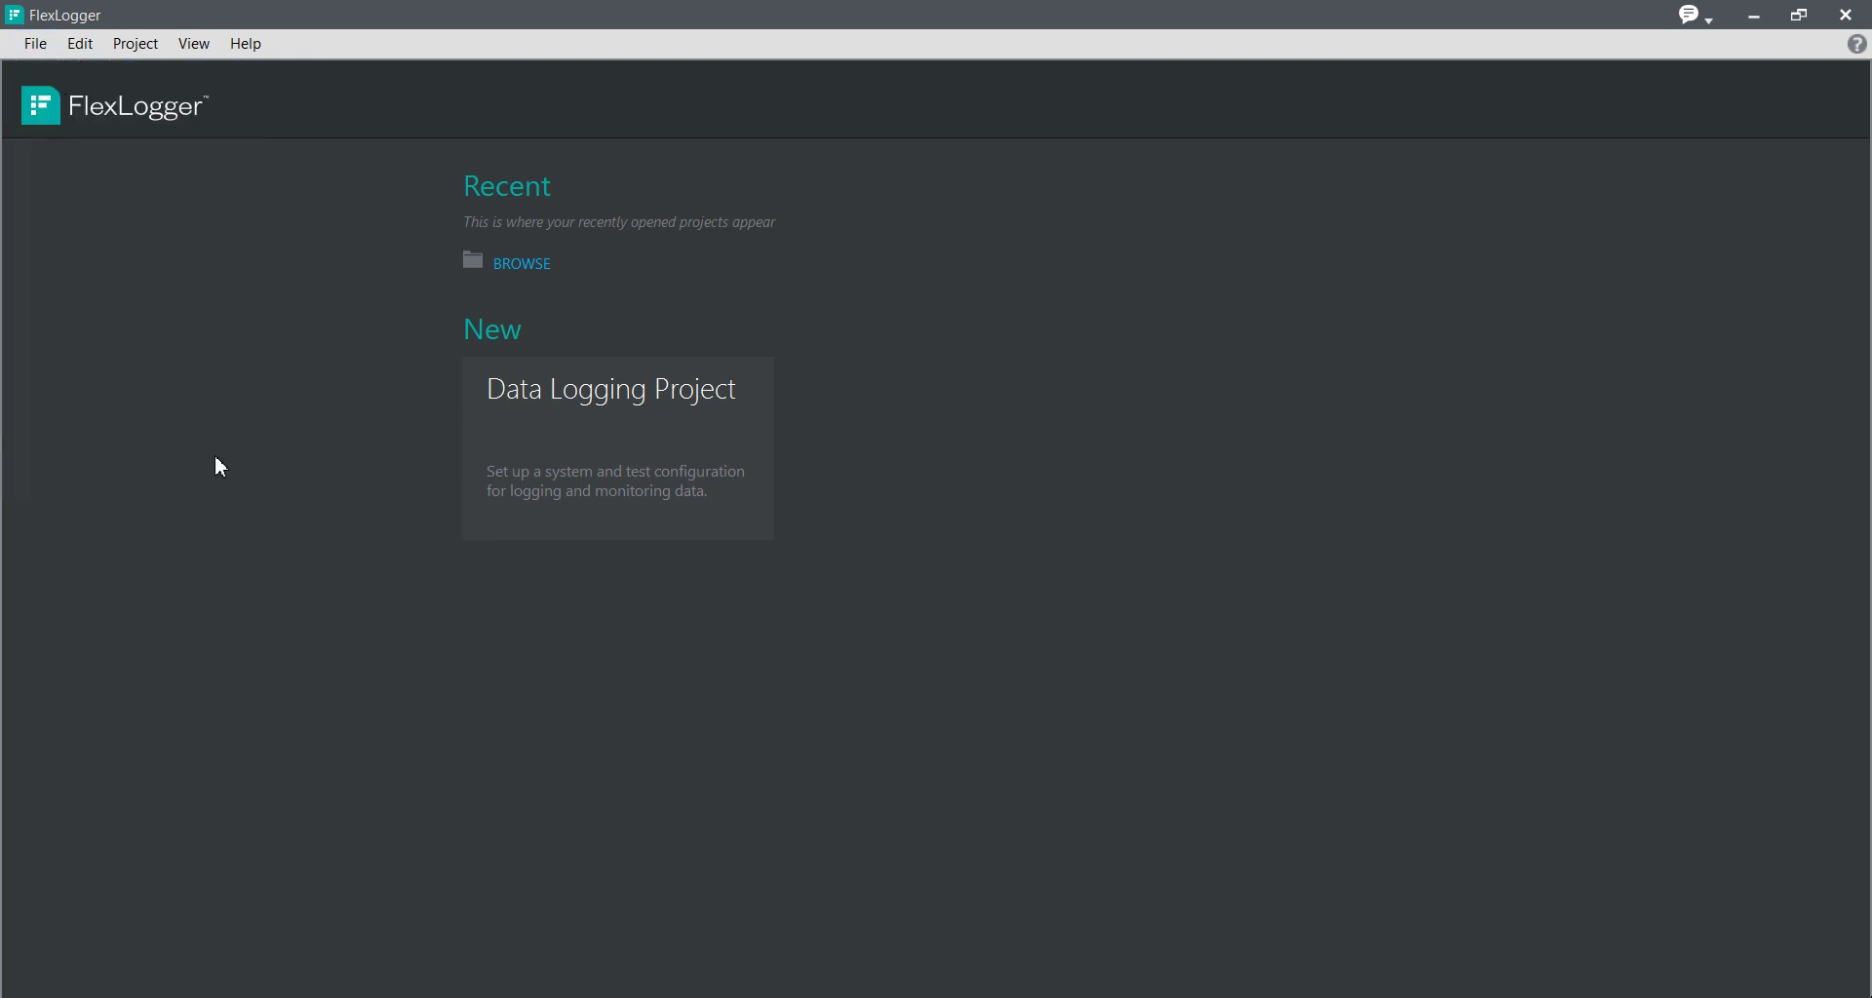
# Create a new project and allow NationalInstruments.IoDataPef.Engine through the Windows firewall on public networks
pyautogui.click(39, 43)
pyautogui.moveTo(60, 78)
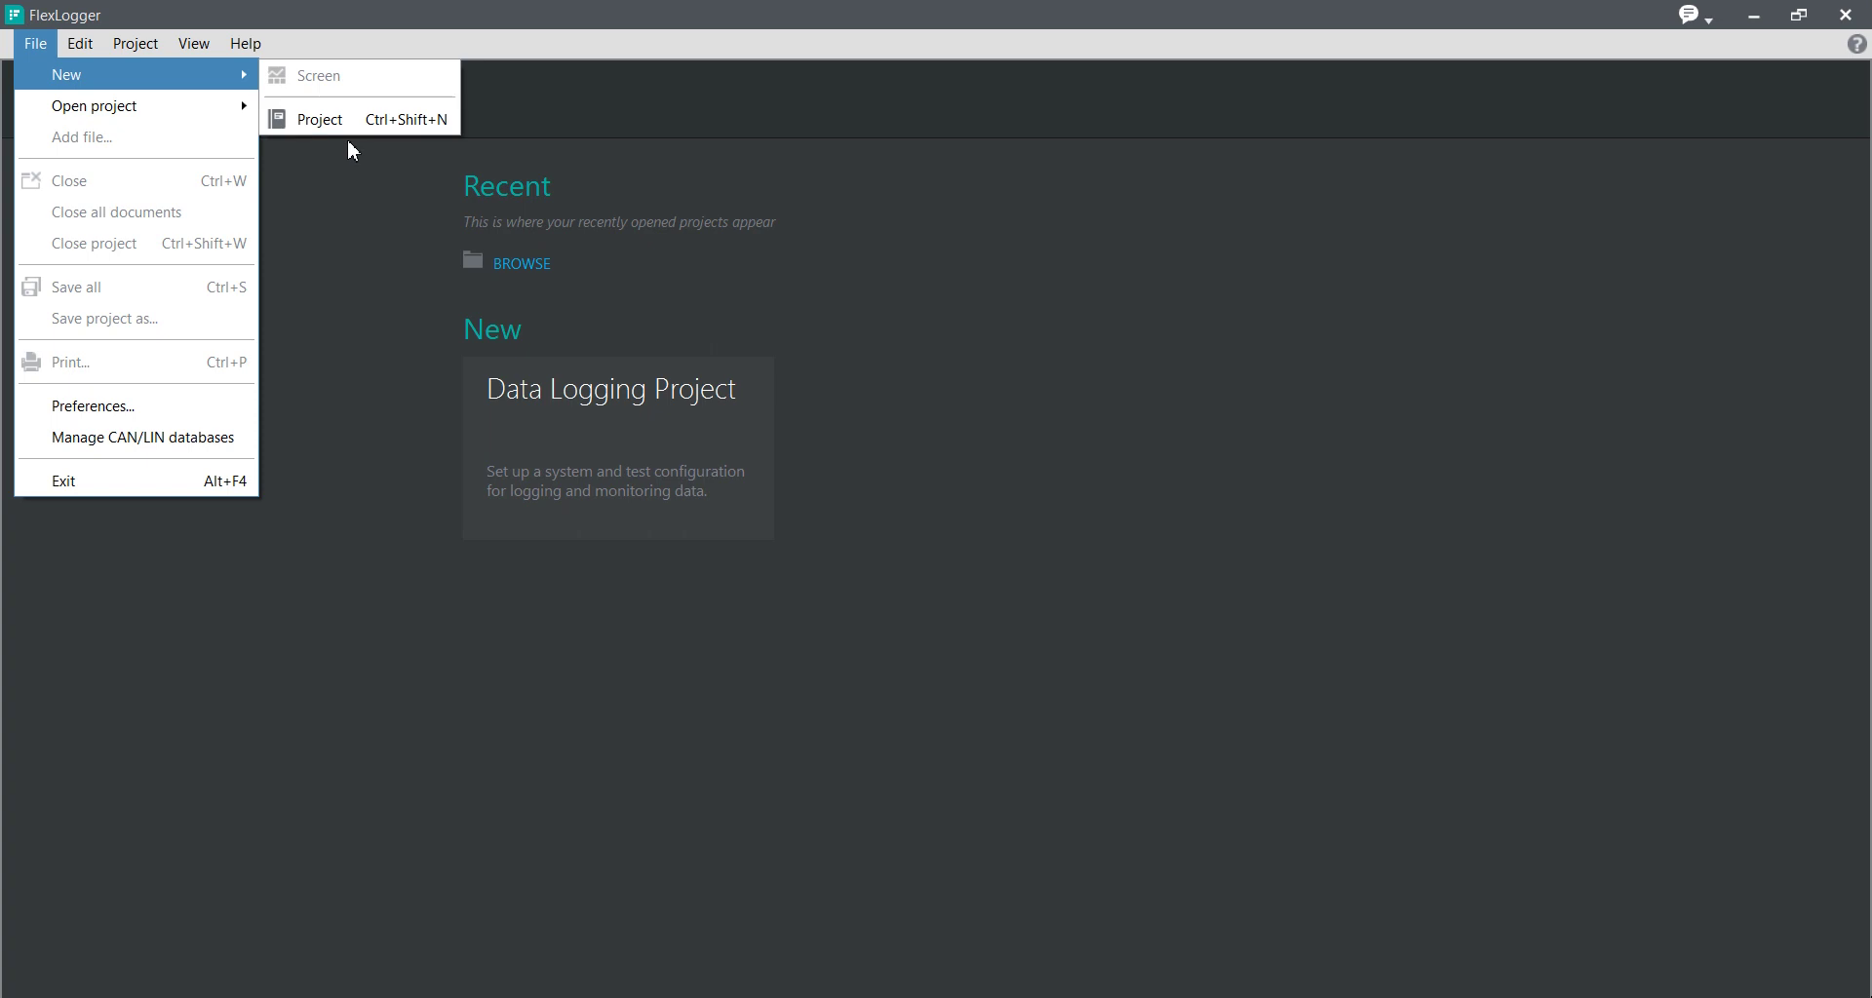
pyautogui.click(355, 277)
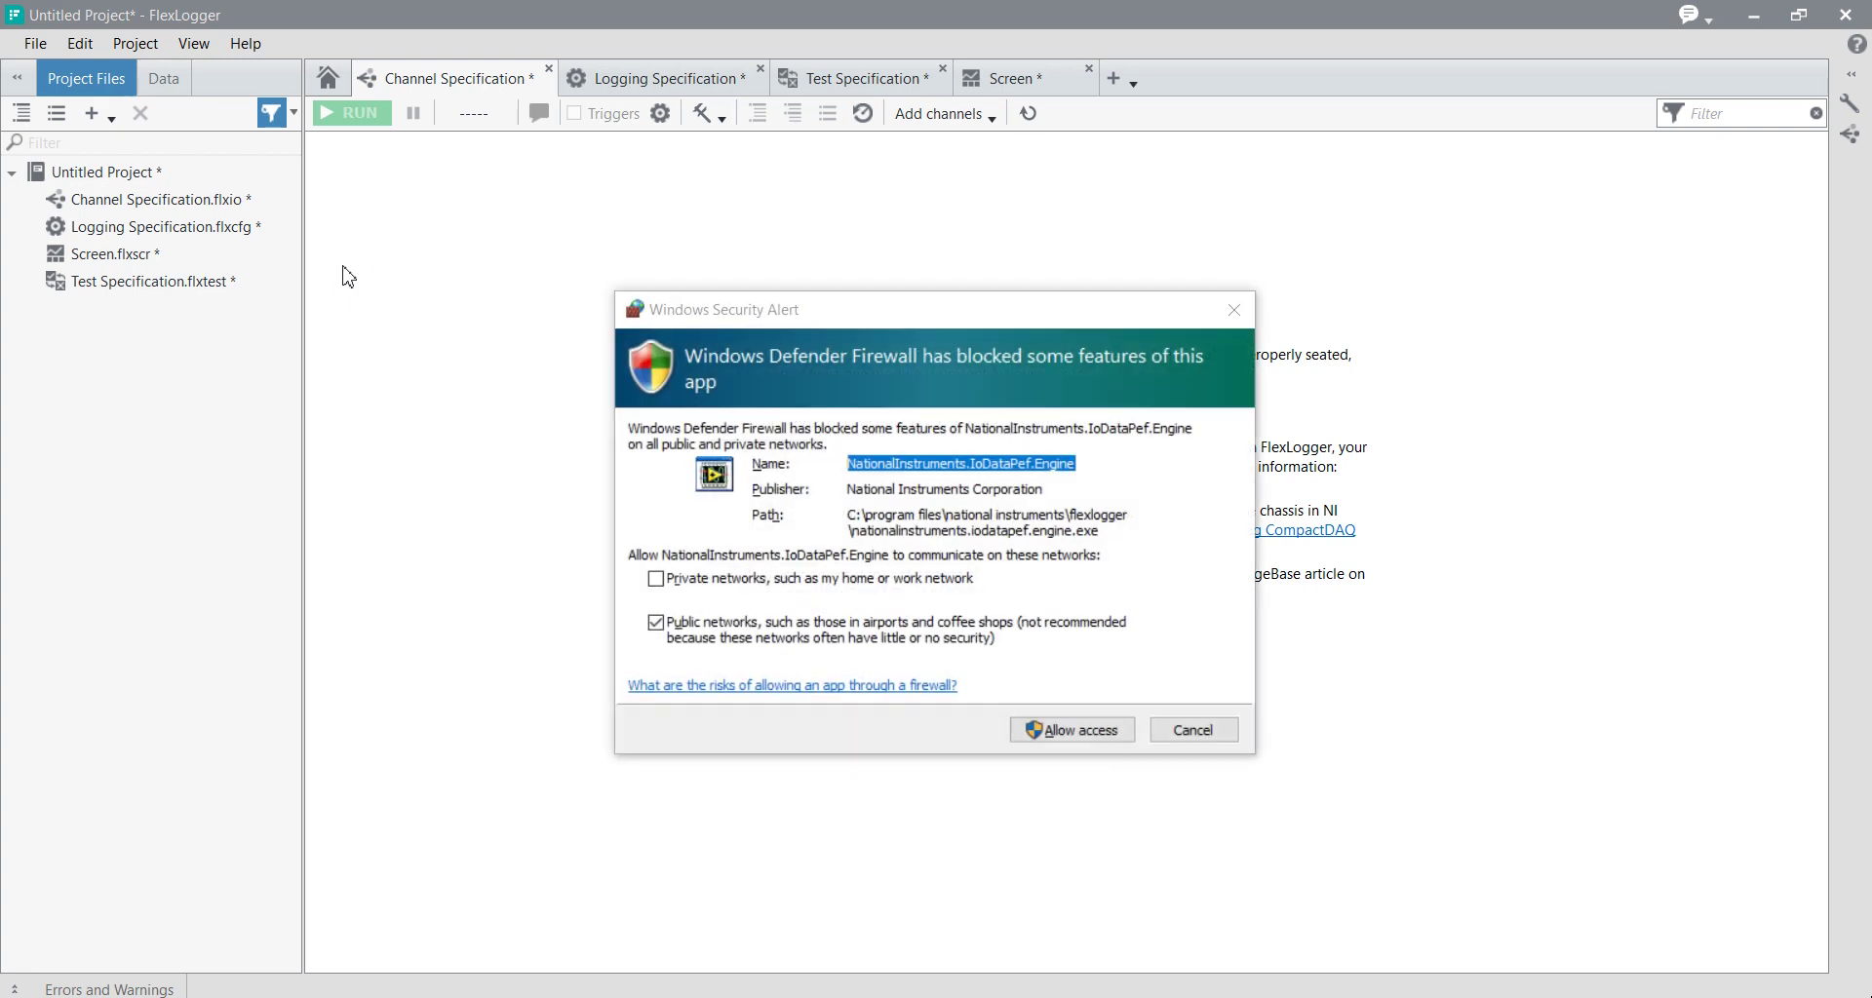
pyautogui.click(1082, 730)
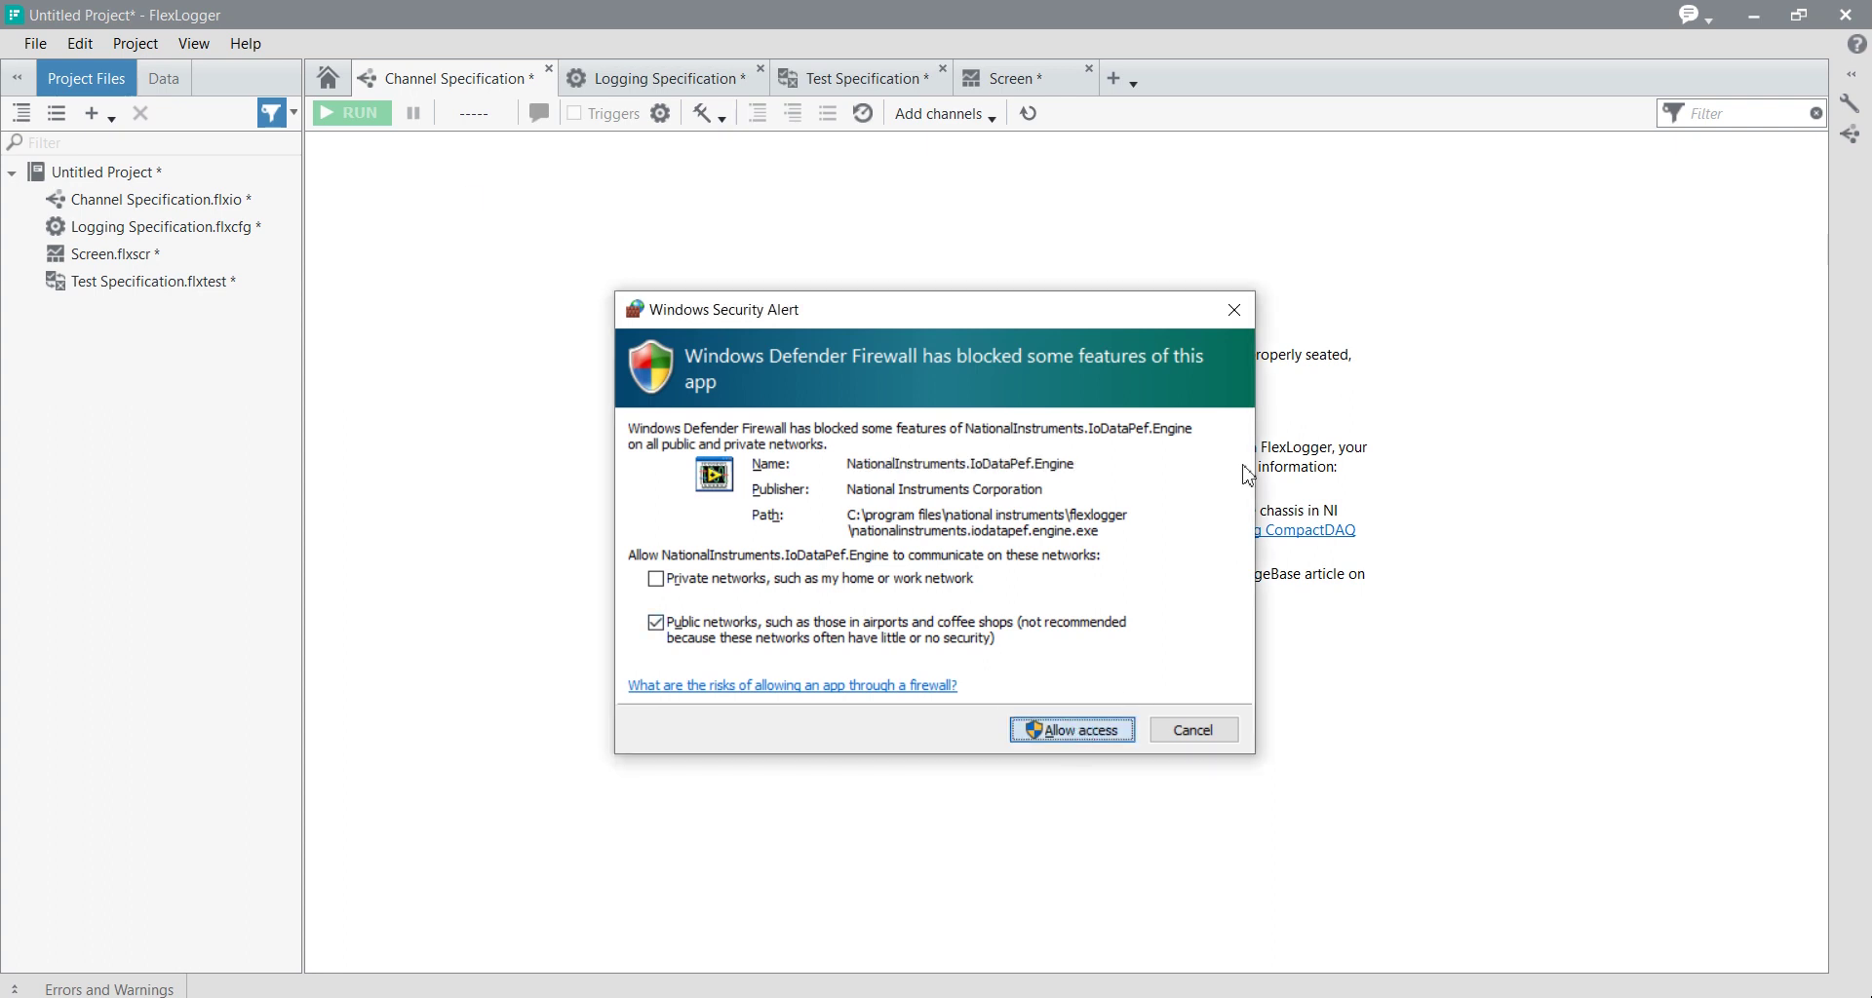
pyautogui.click(1087, 734)
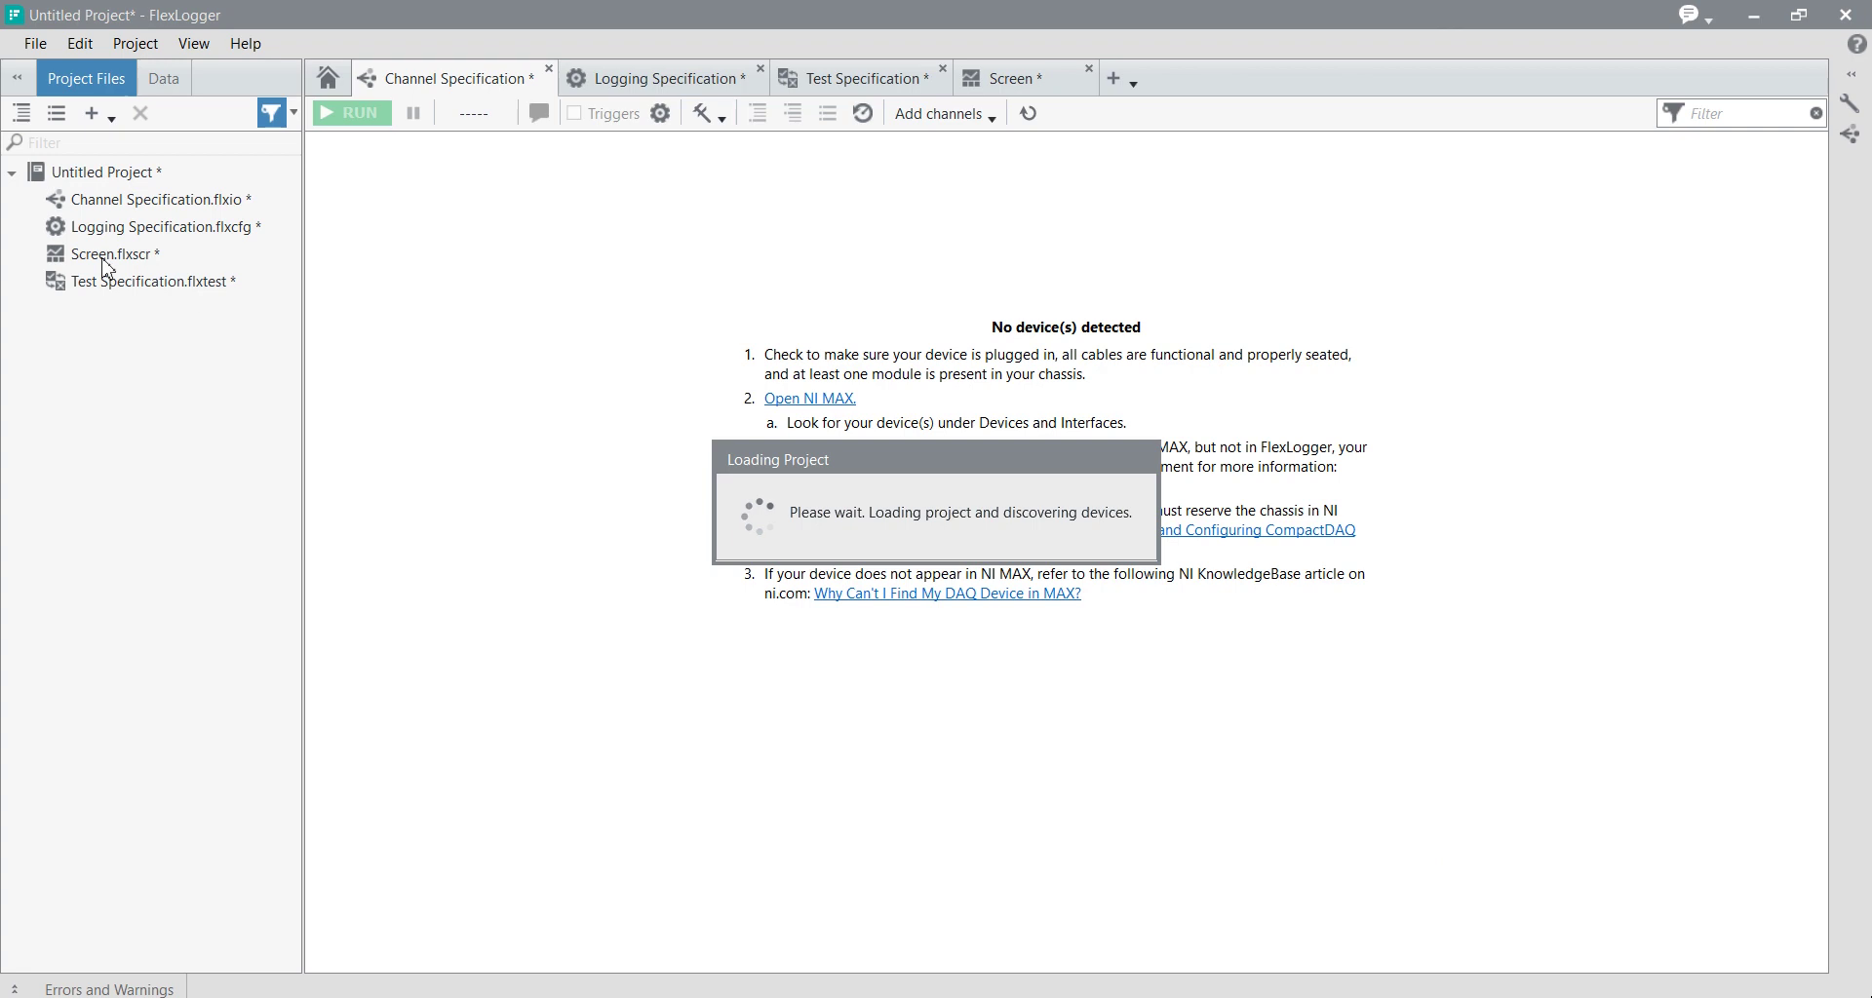
pyautogui.click(41, 55)
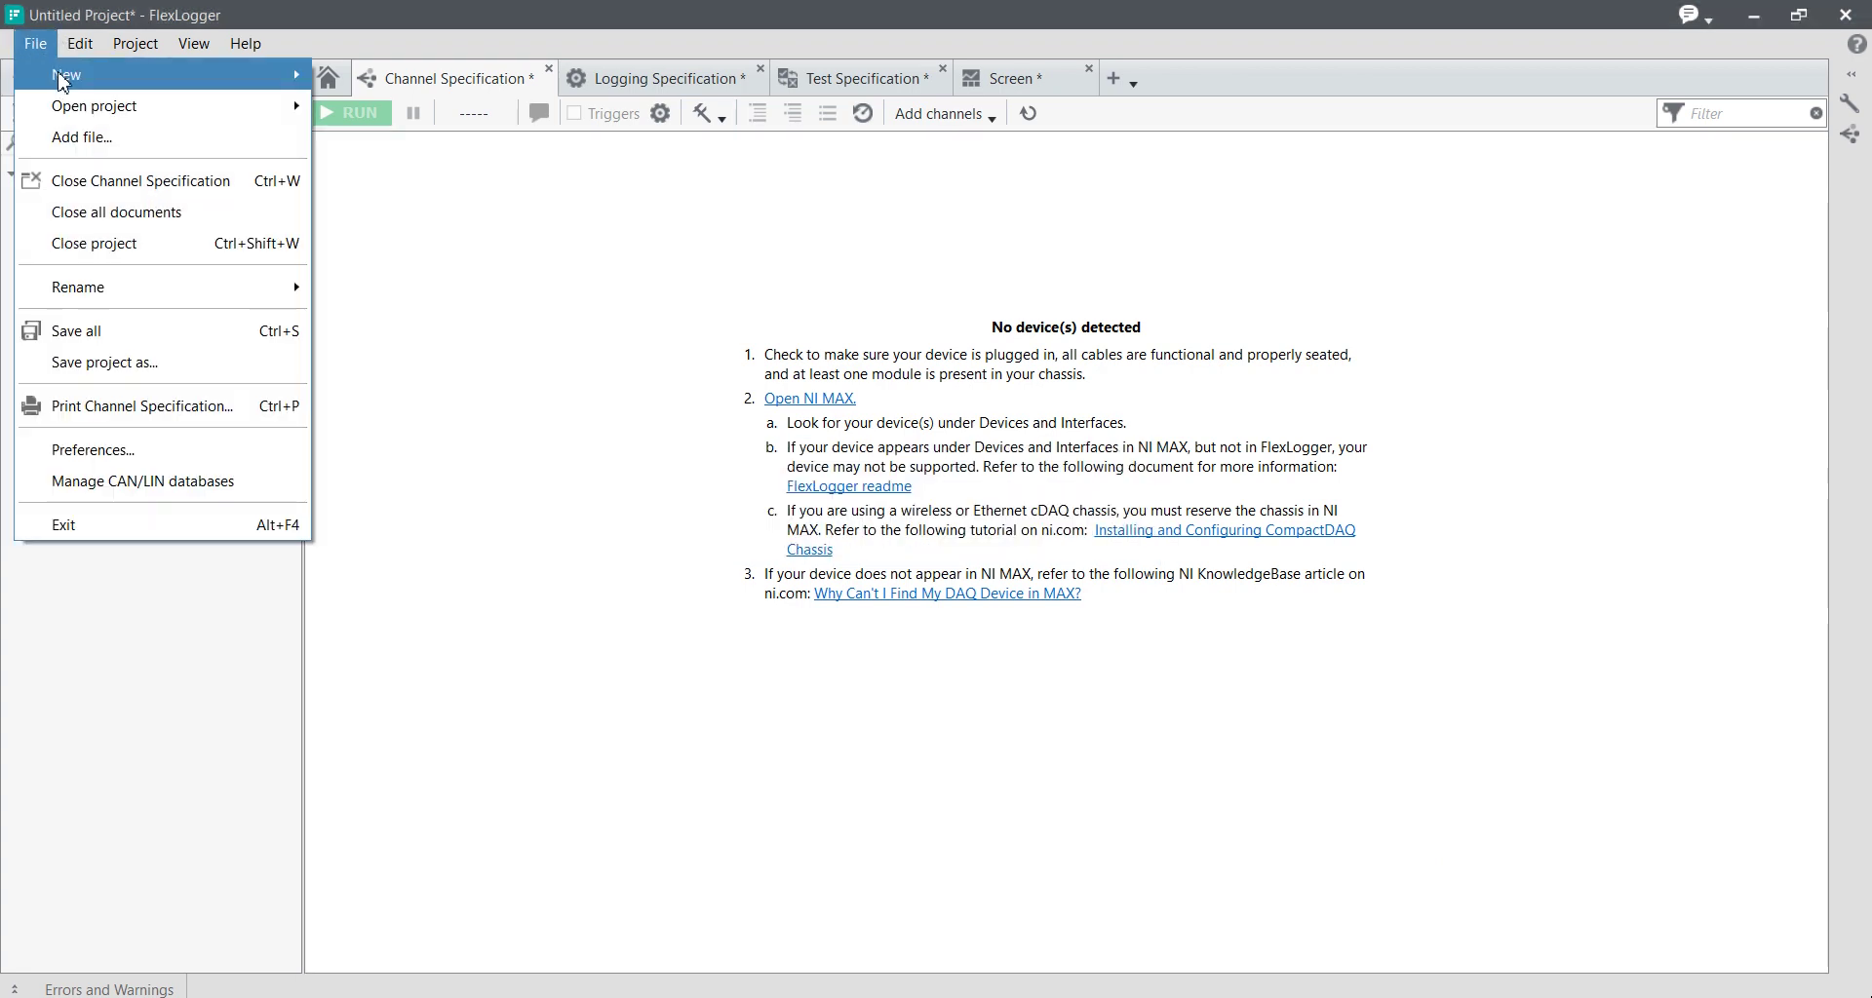
pyautogui.moveTo(60, 78)
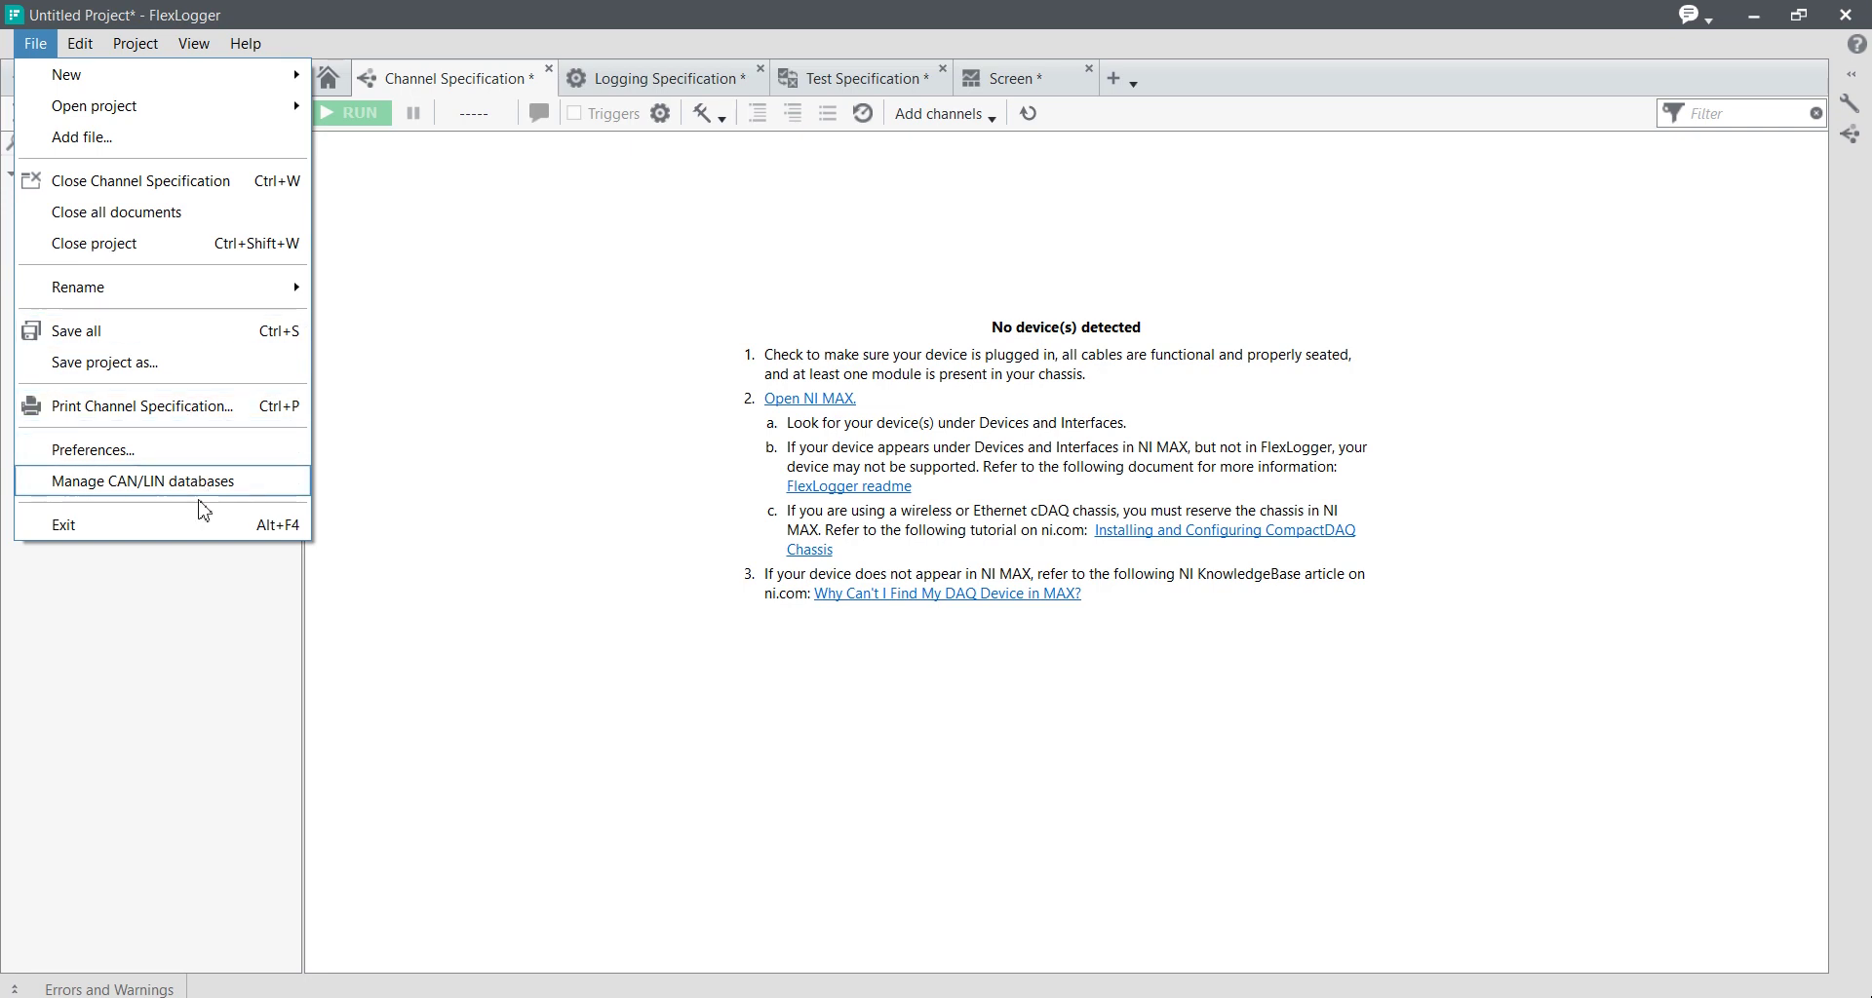
pyautogui.click(577, 490)
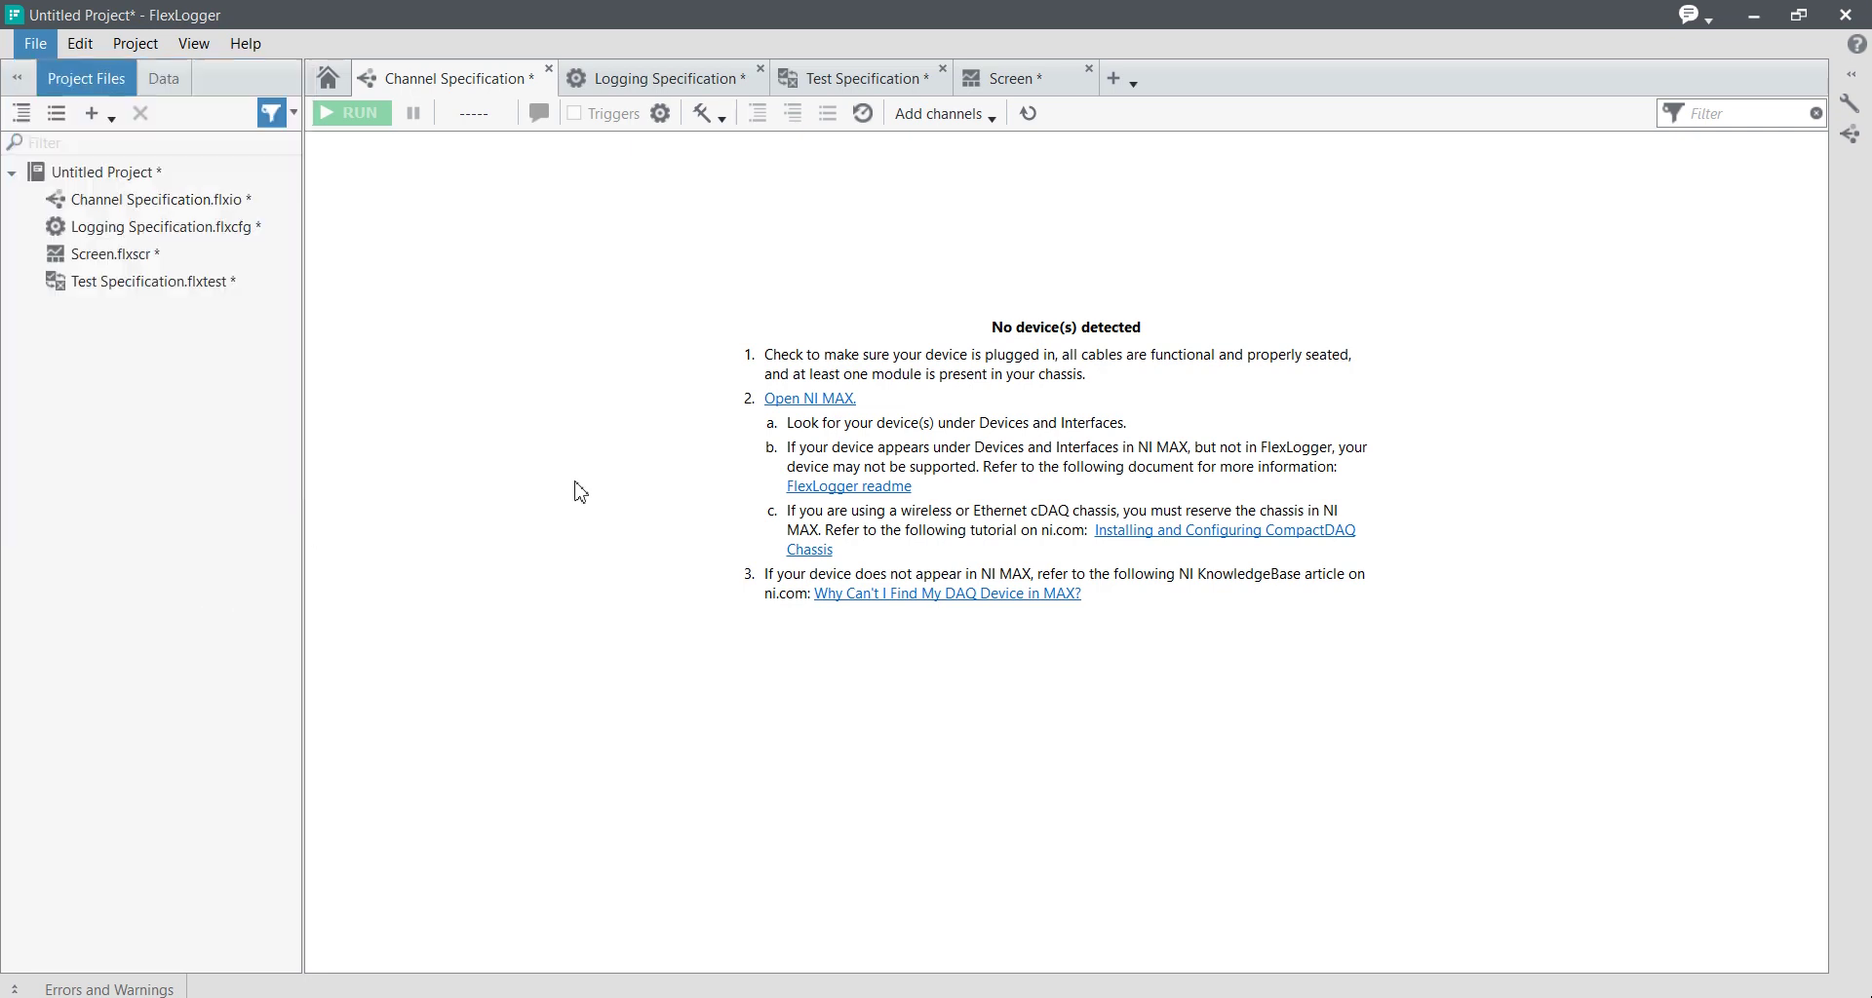
pyautogui.click(80, 43)
pyautogui.moveTo(138, 47)
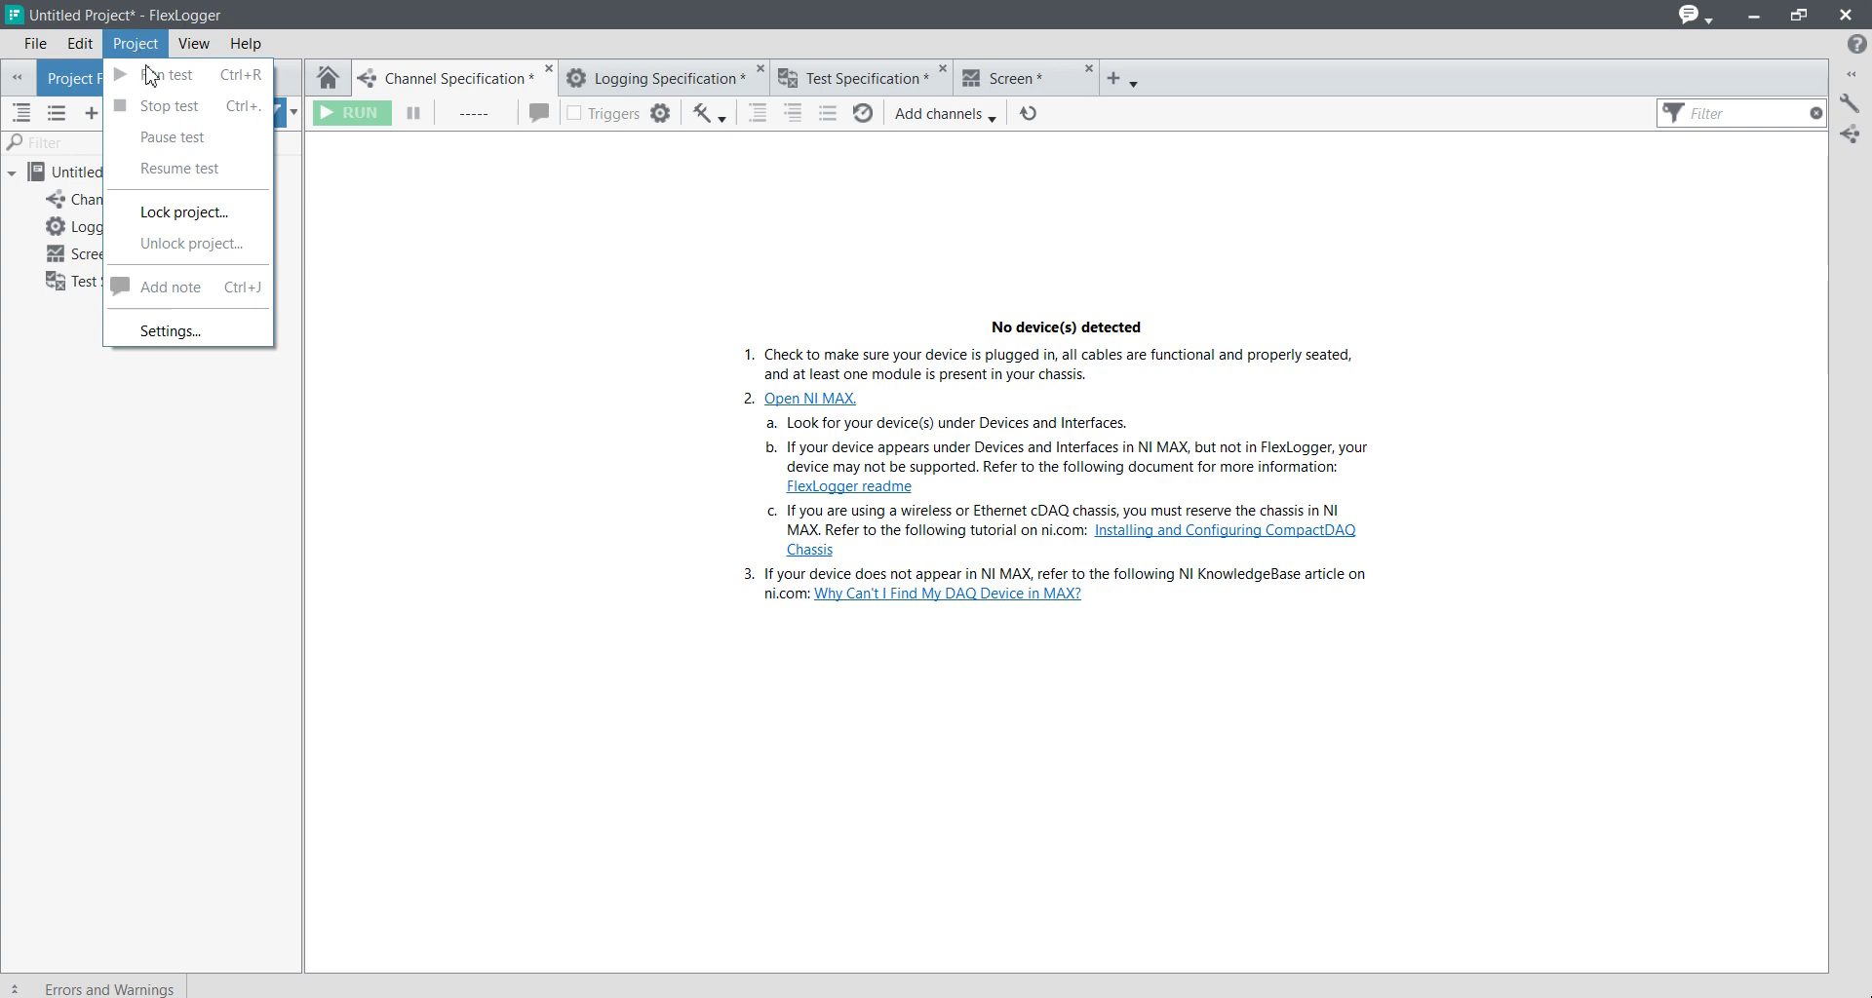
pyautogui.click(395, 285)
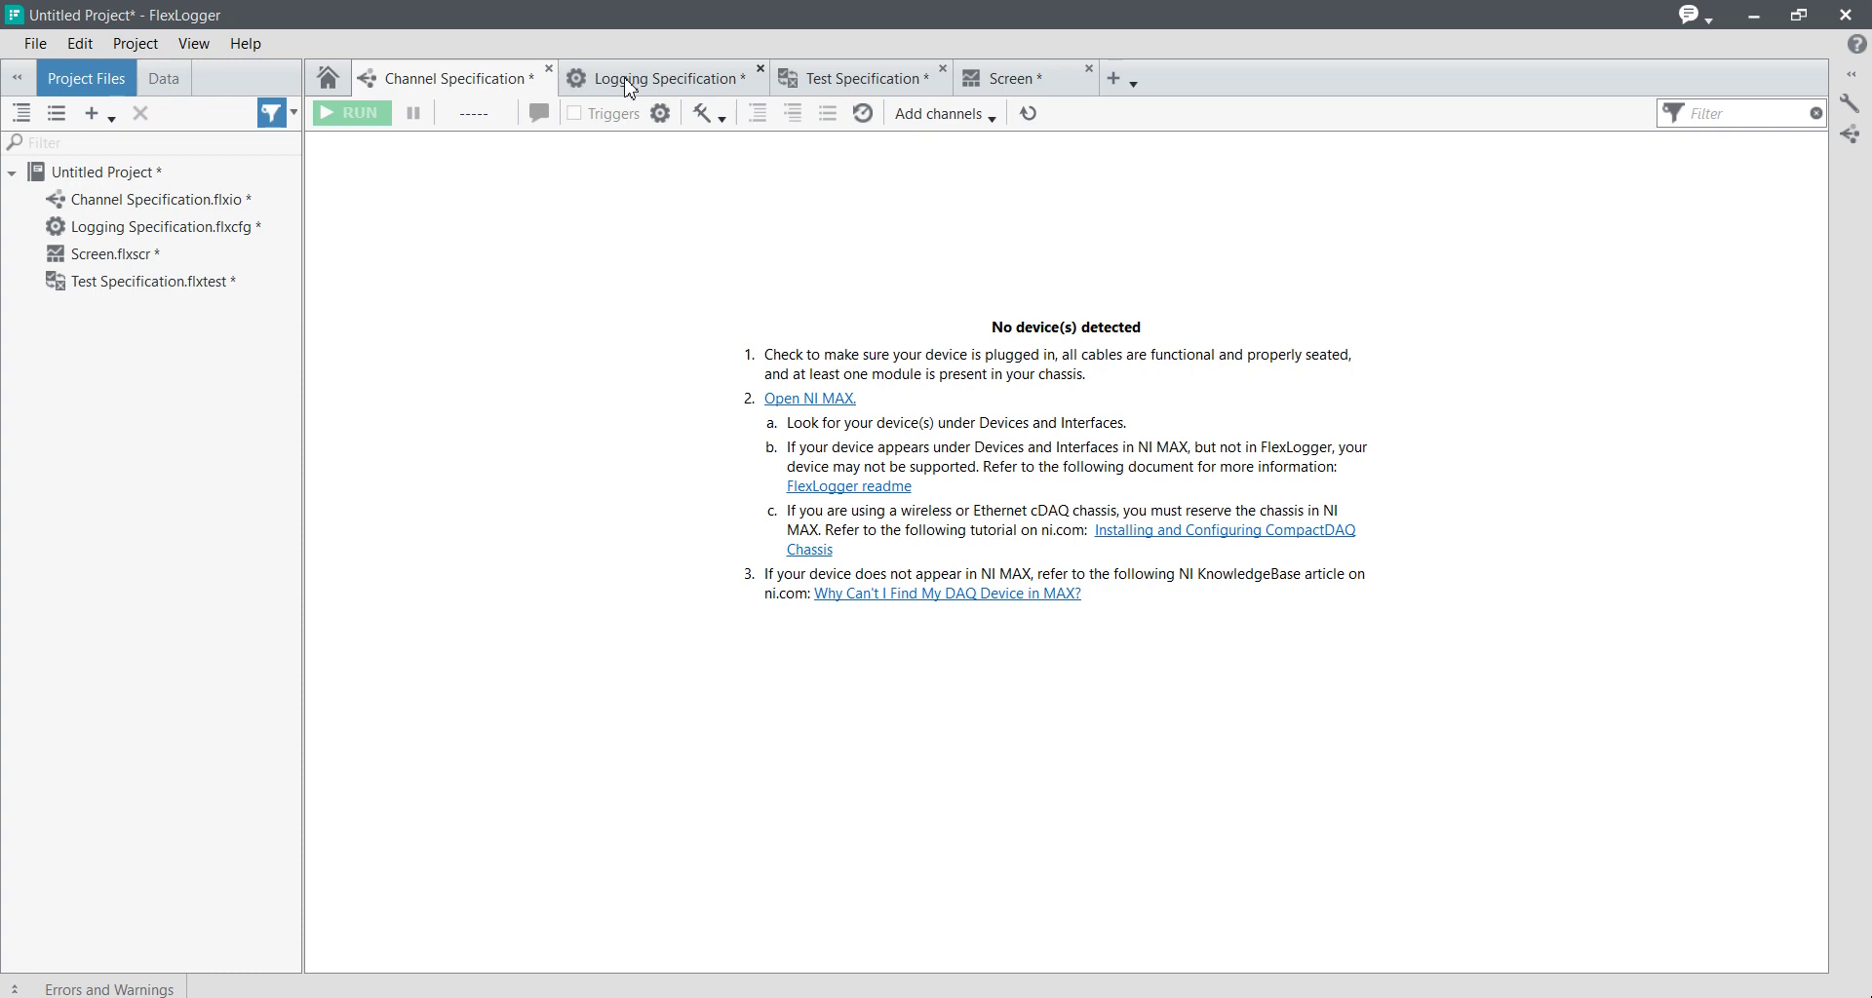
# Open the Logging Specification and review the base path, file name and description fields for TDMS logging
pyautogui.click(629, 91)
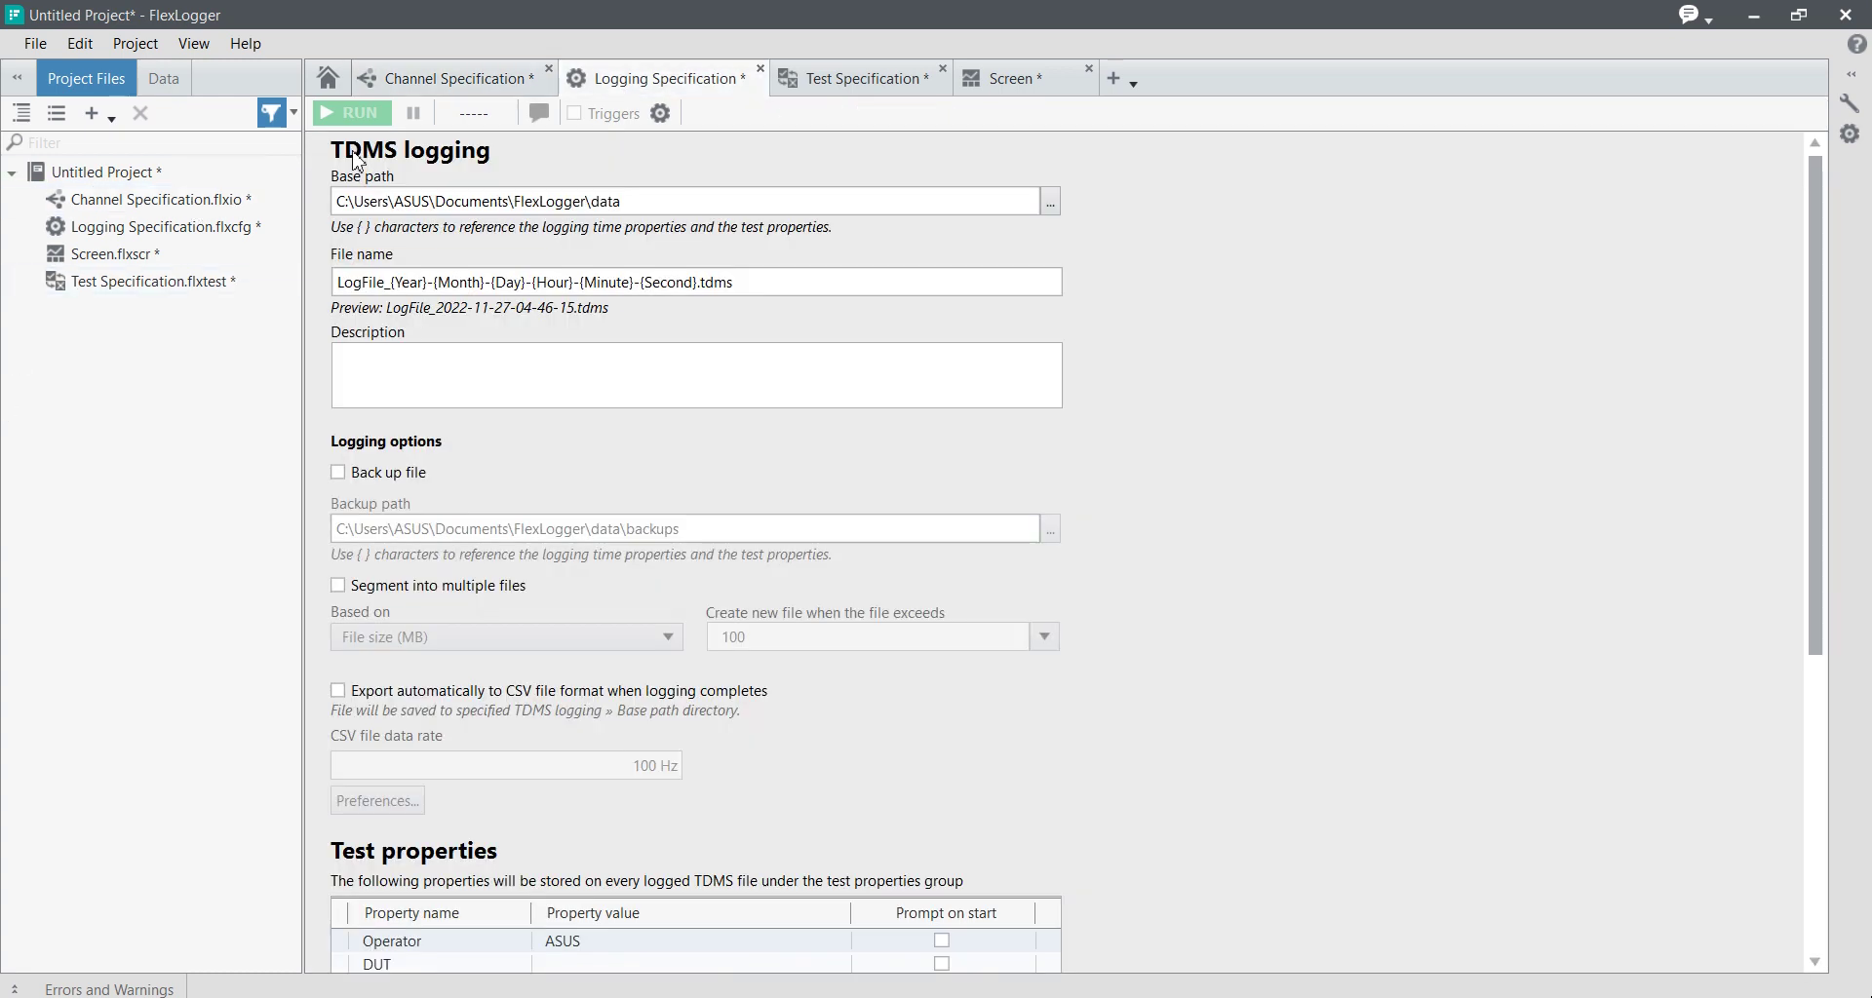
pyautogui.click(490, 82)
pyautogui.click(687, 78)
pyautogui.click(393, 200)
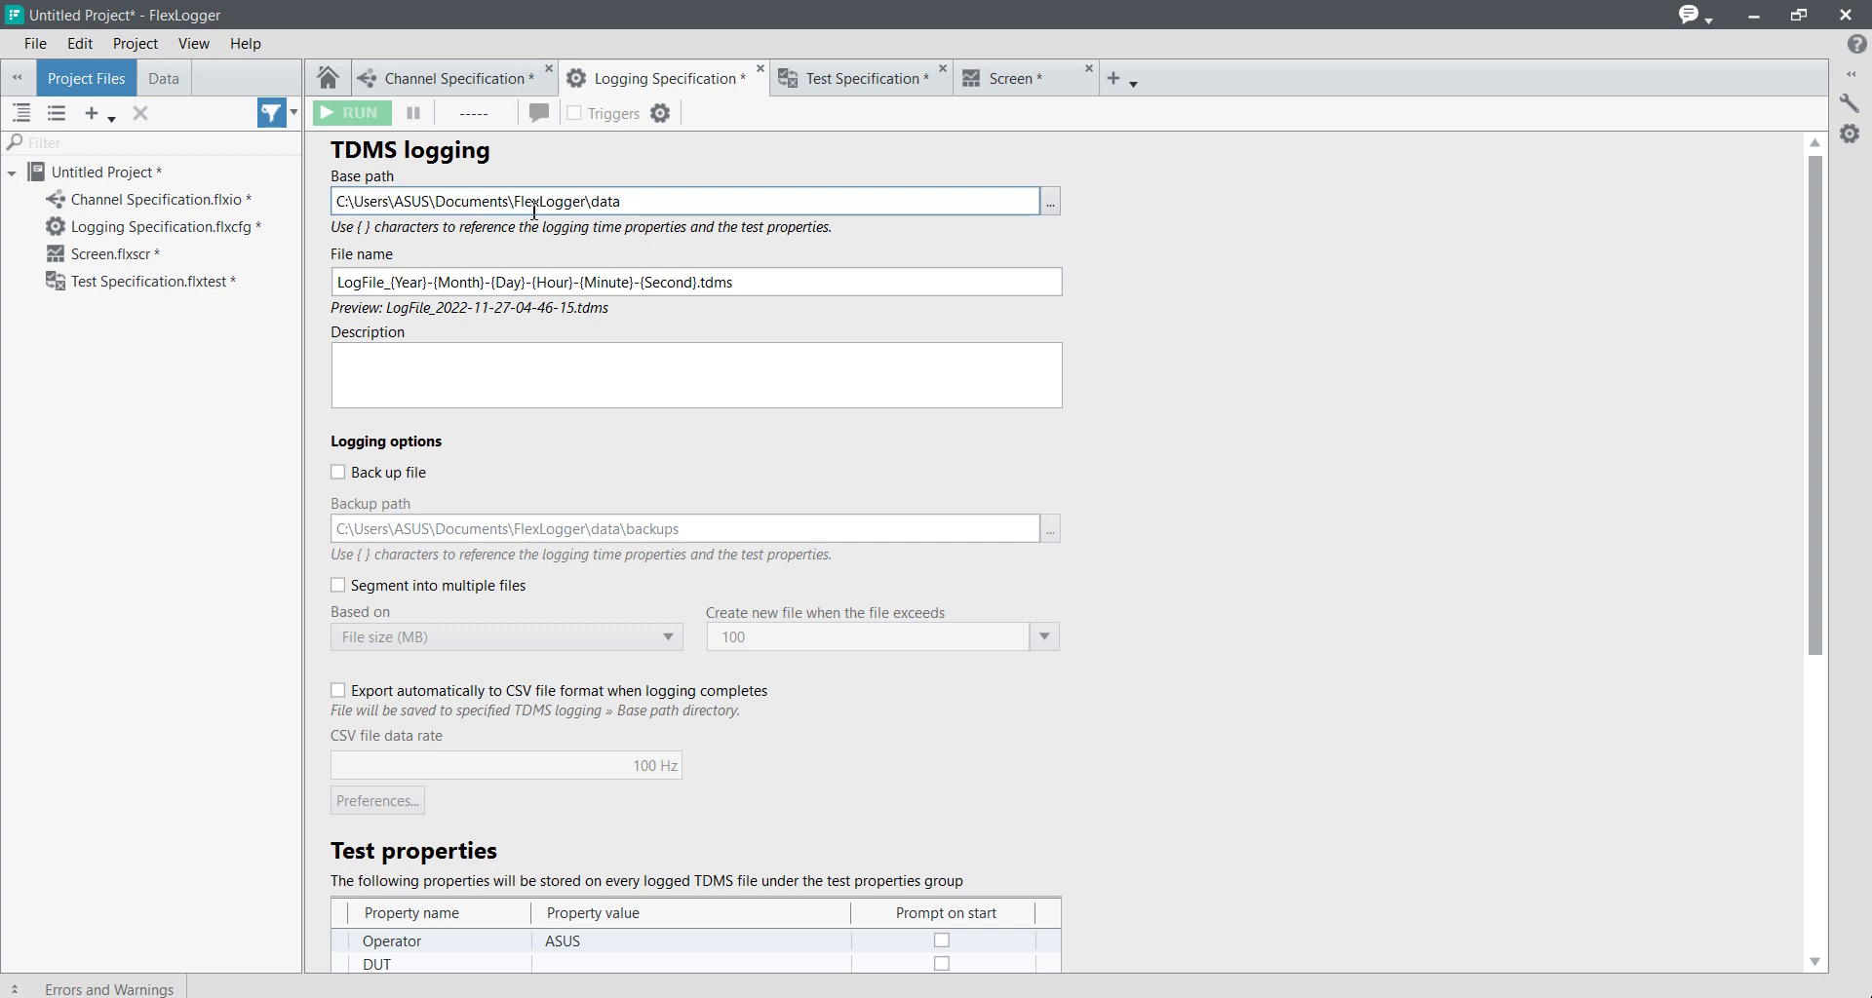
pyautogui.click(828, 282)
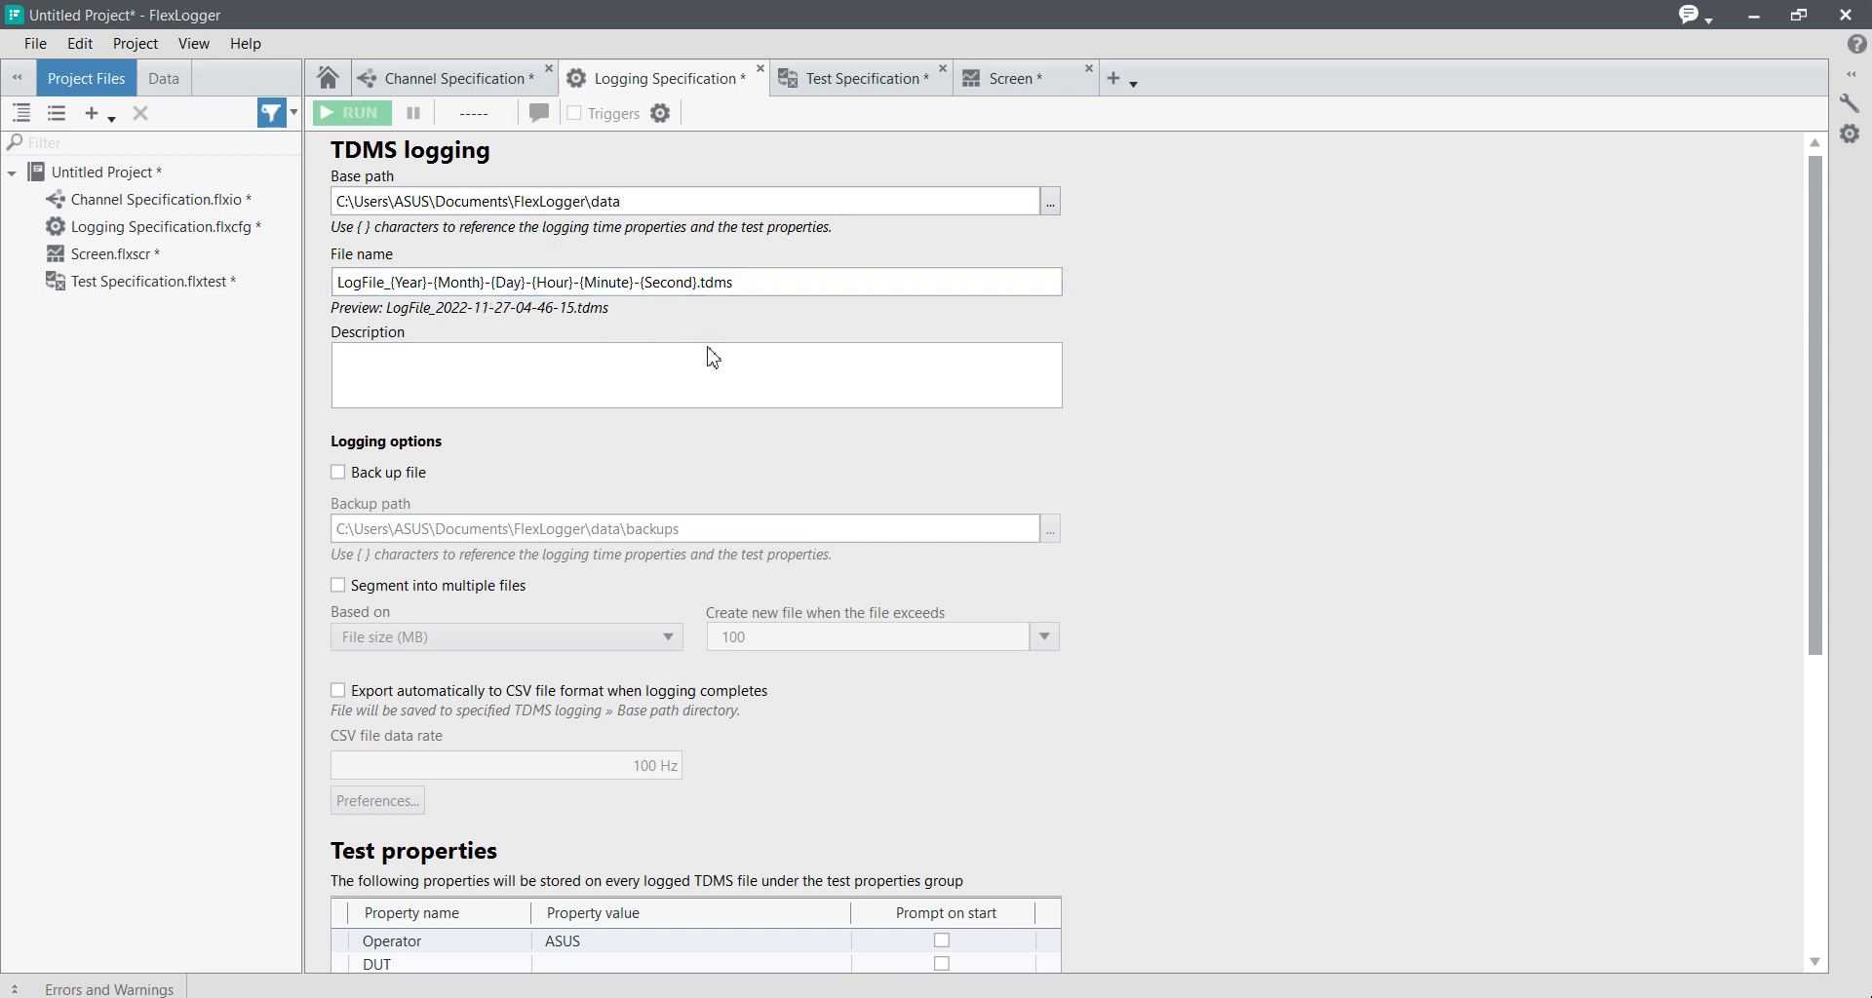
pyautogui.click(697, 392)
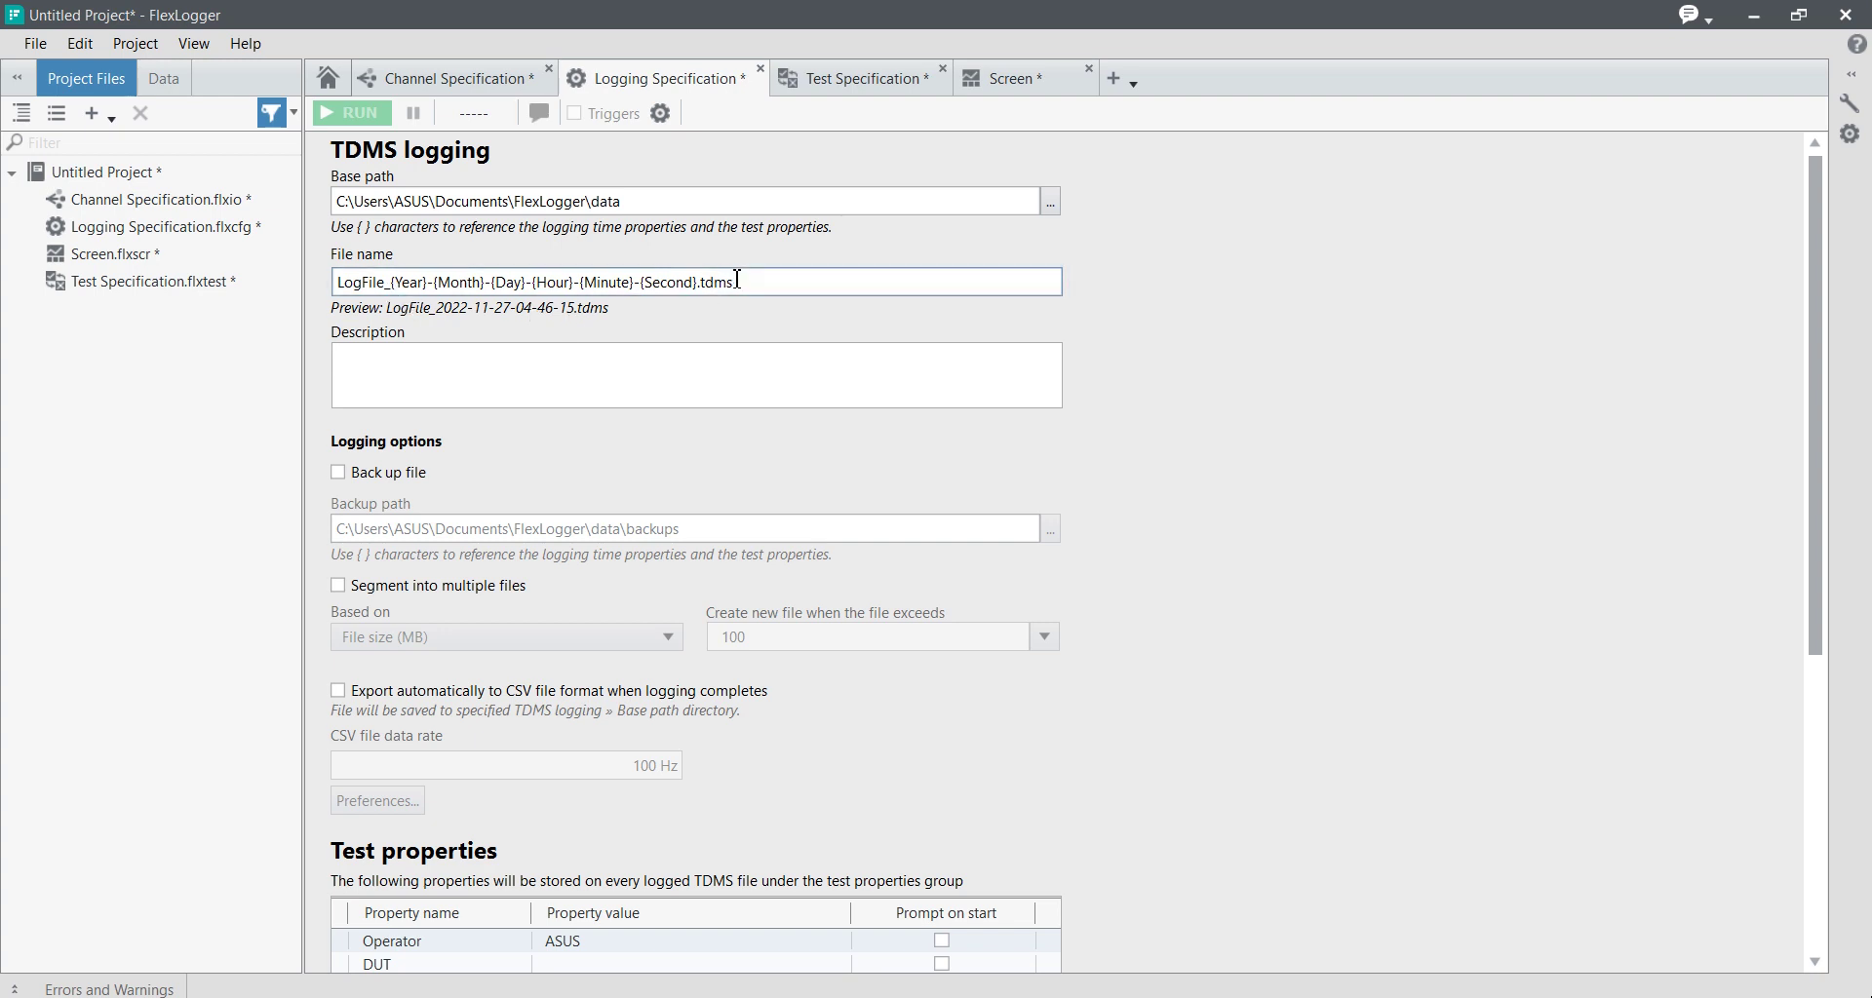
# Try the Back up file logging option and switch it off again
pyautogui.scroll(-3, 1239, 526)
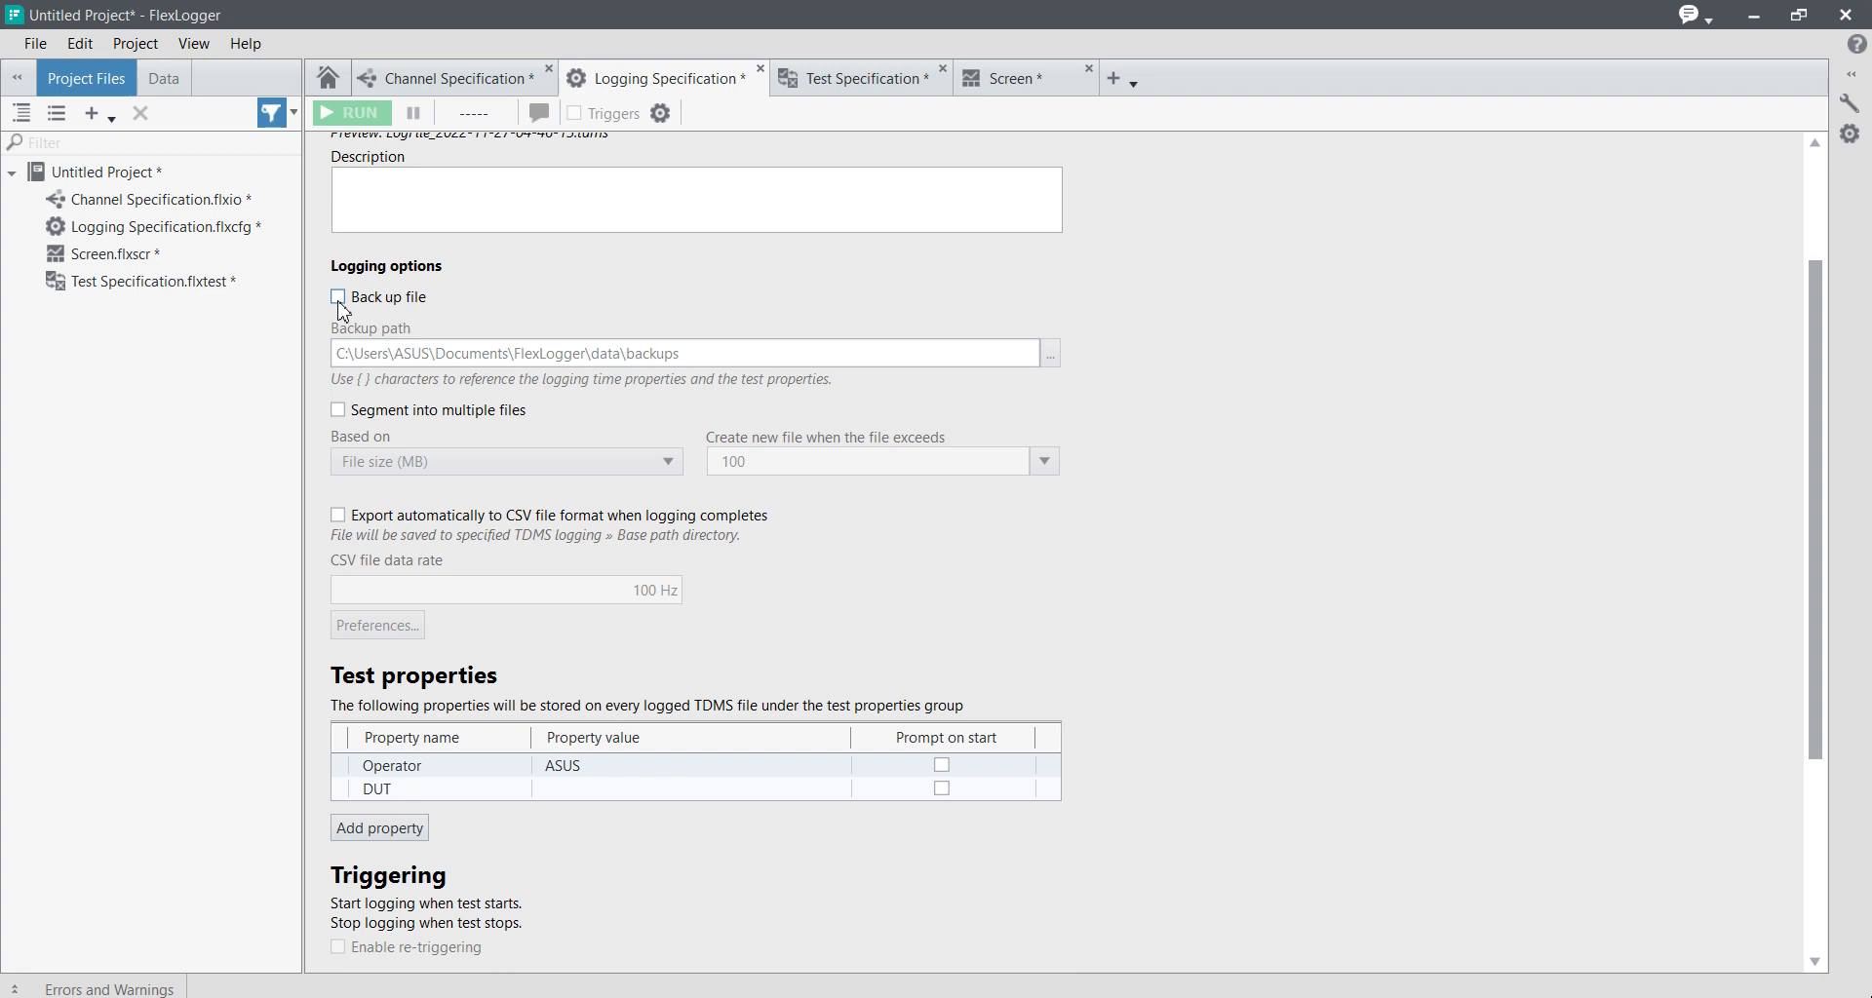
pyautogui.click(339, 304)
pyautogui.click(339, 304)
pyautogui.scroll(2, 344, 312)
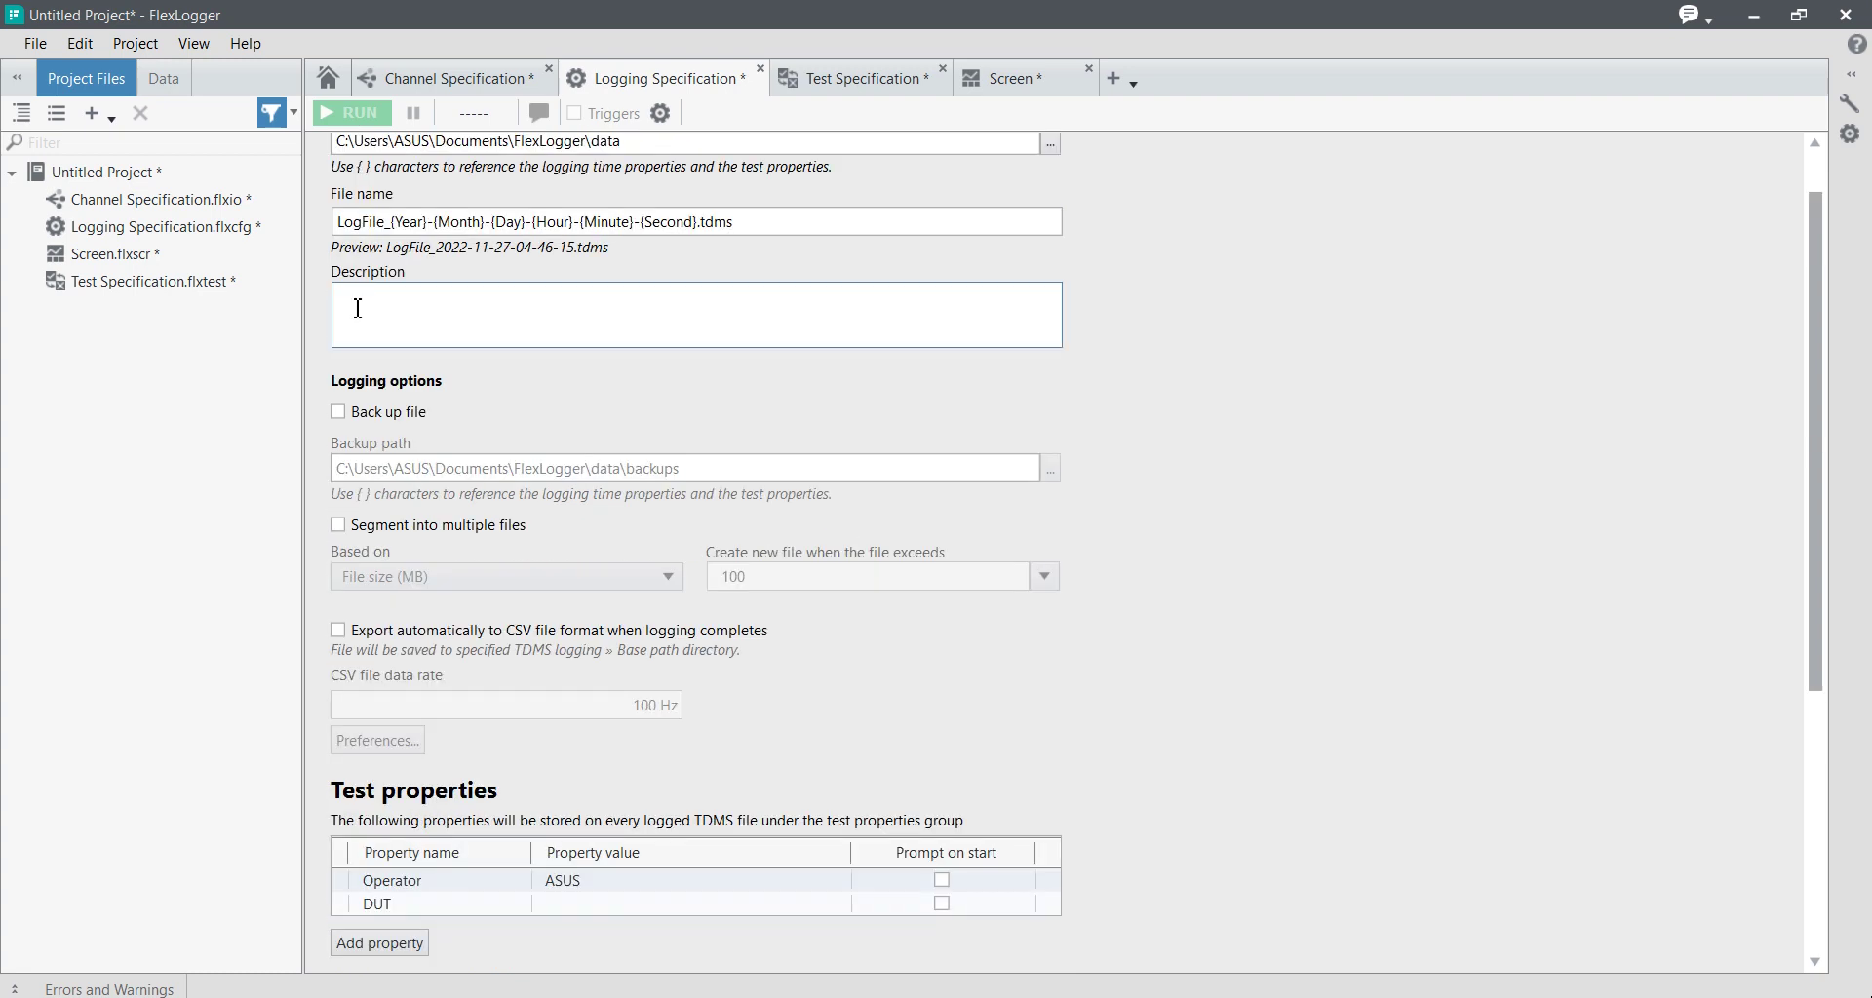
pyautogui.click(339, 413)
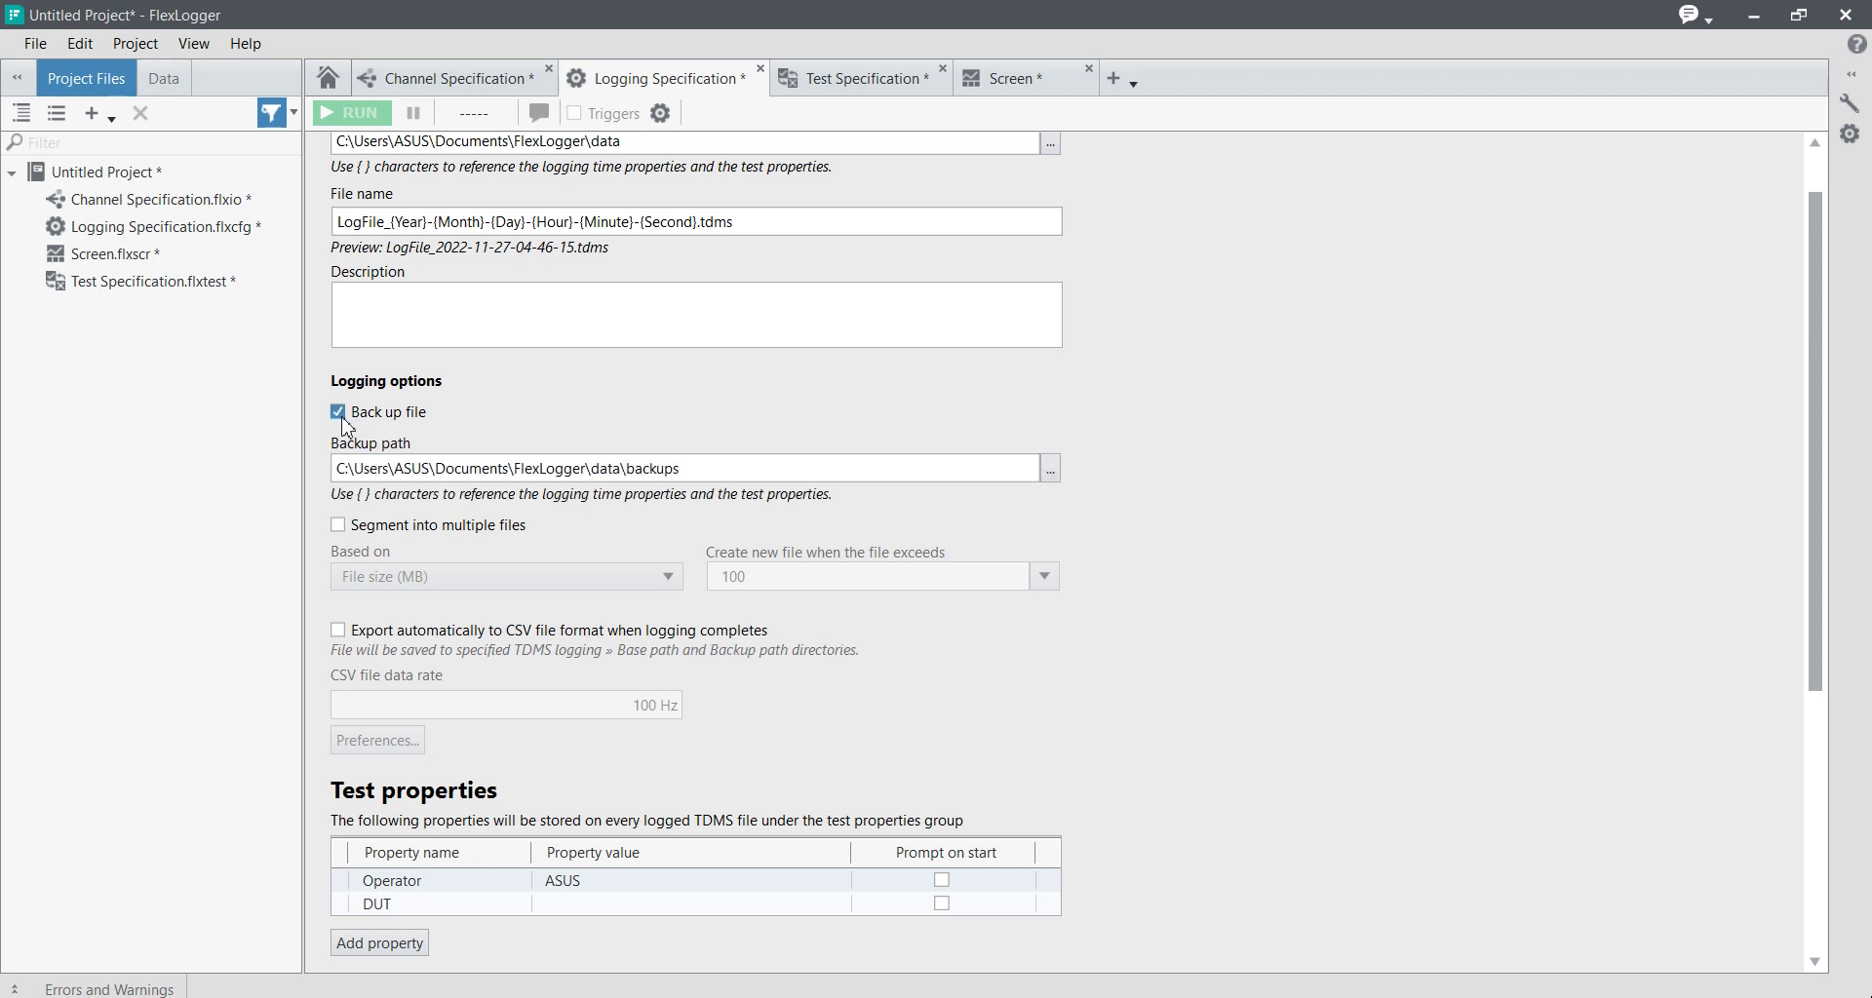
pyautogui.click(338, 413)
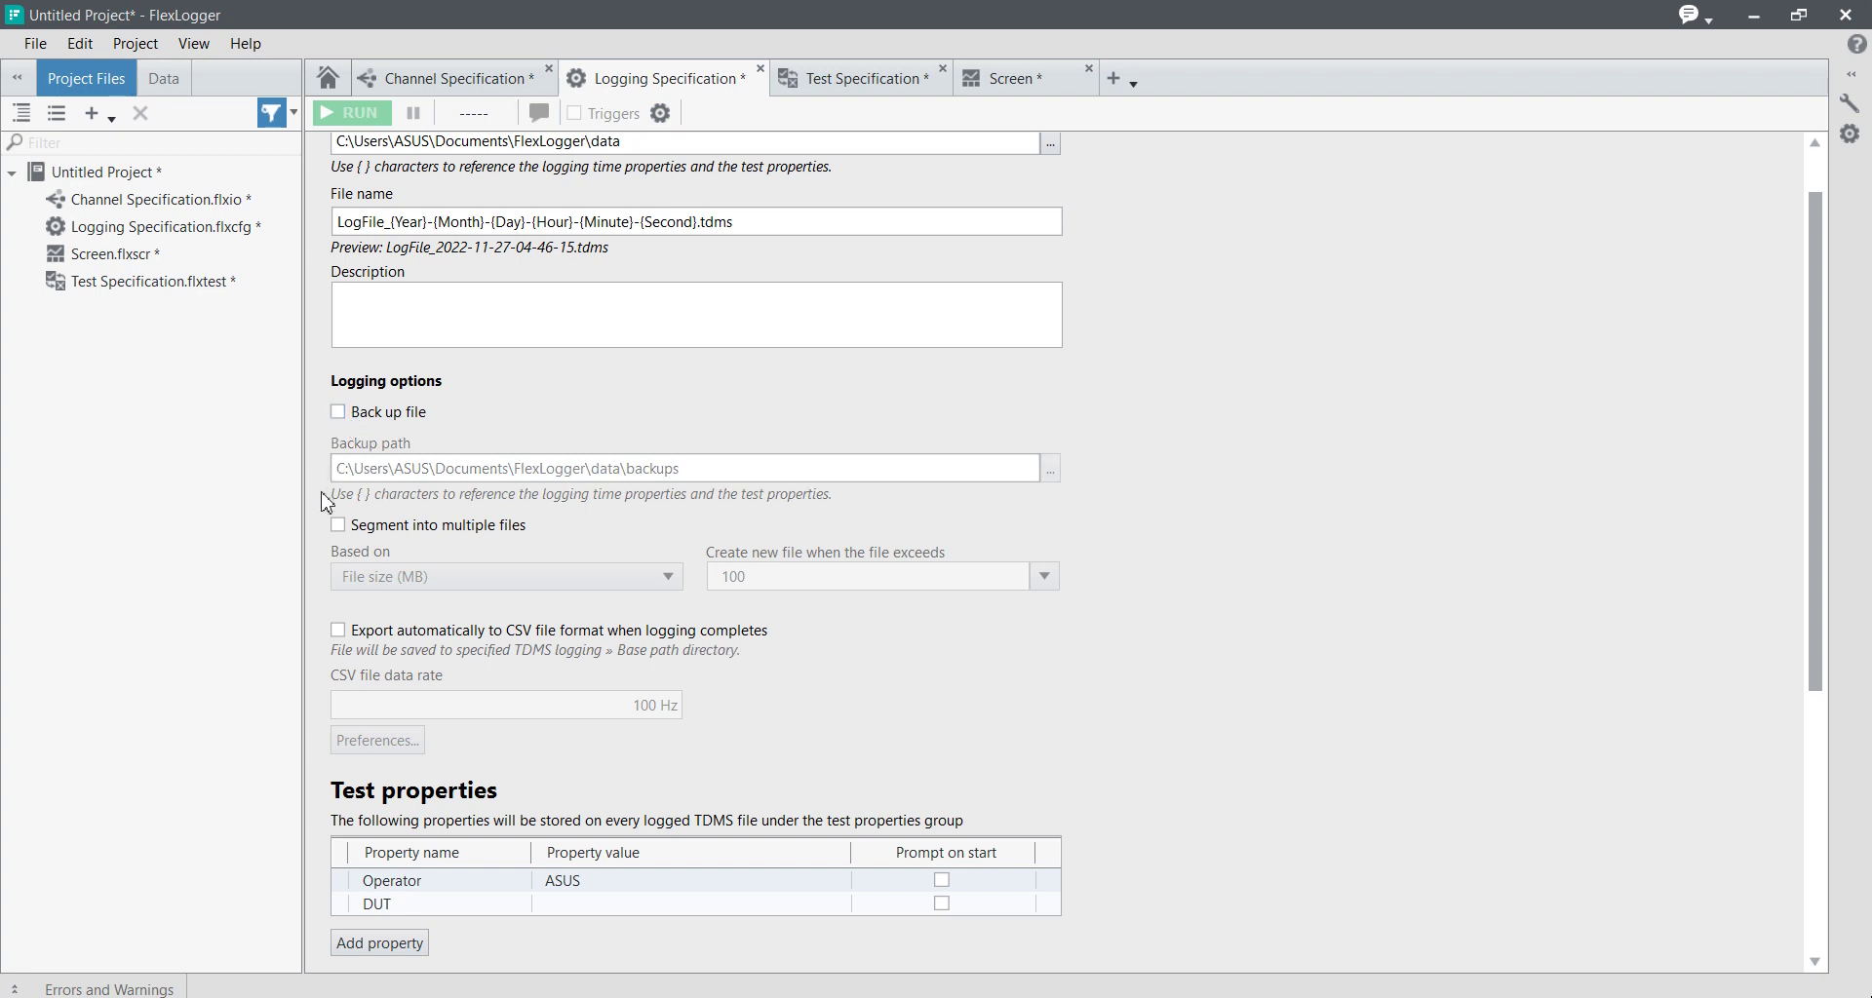
# Try the Segment into multiple files option with a 500 MB file size limit, restore 100 MB and switch the option off
pyautogui.click(338, 527)
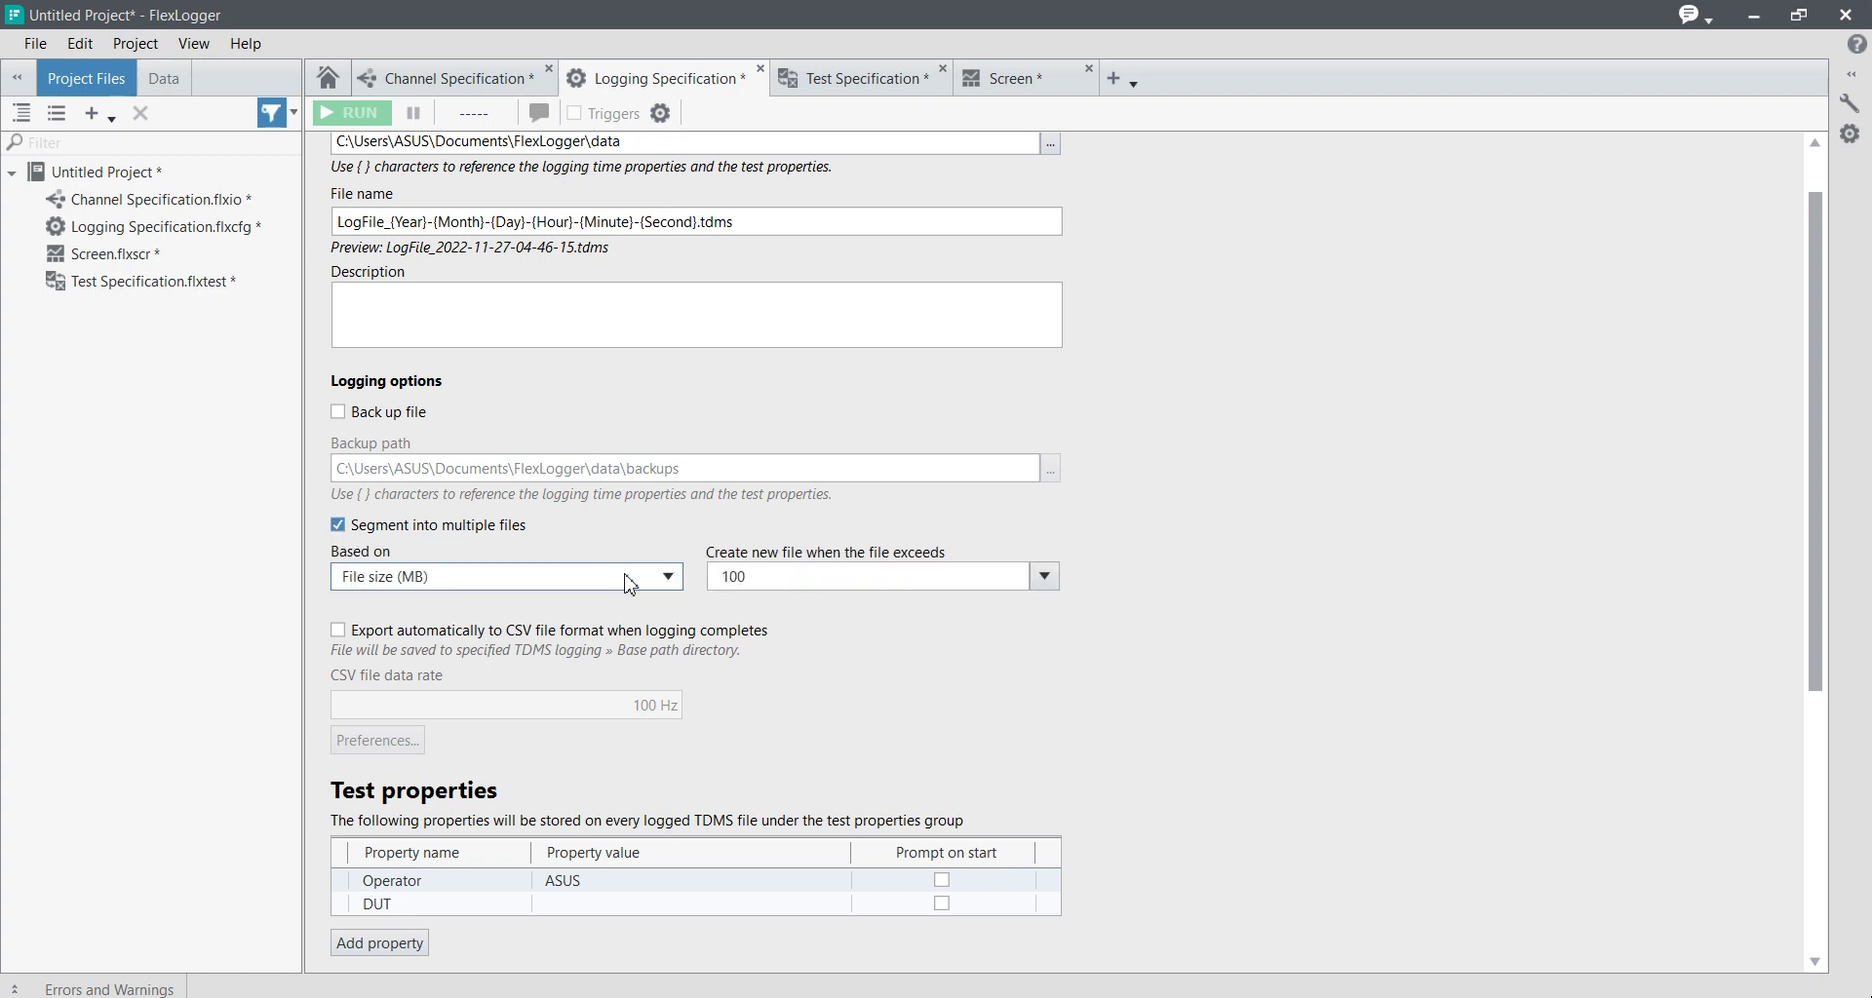
pyautogui.click(1044, 575)
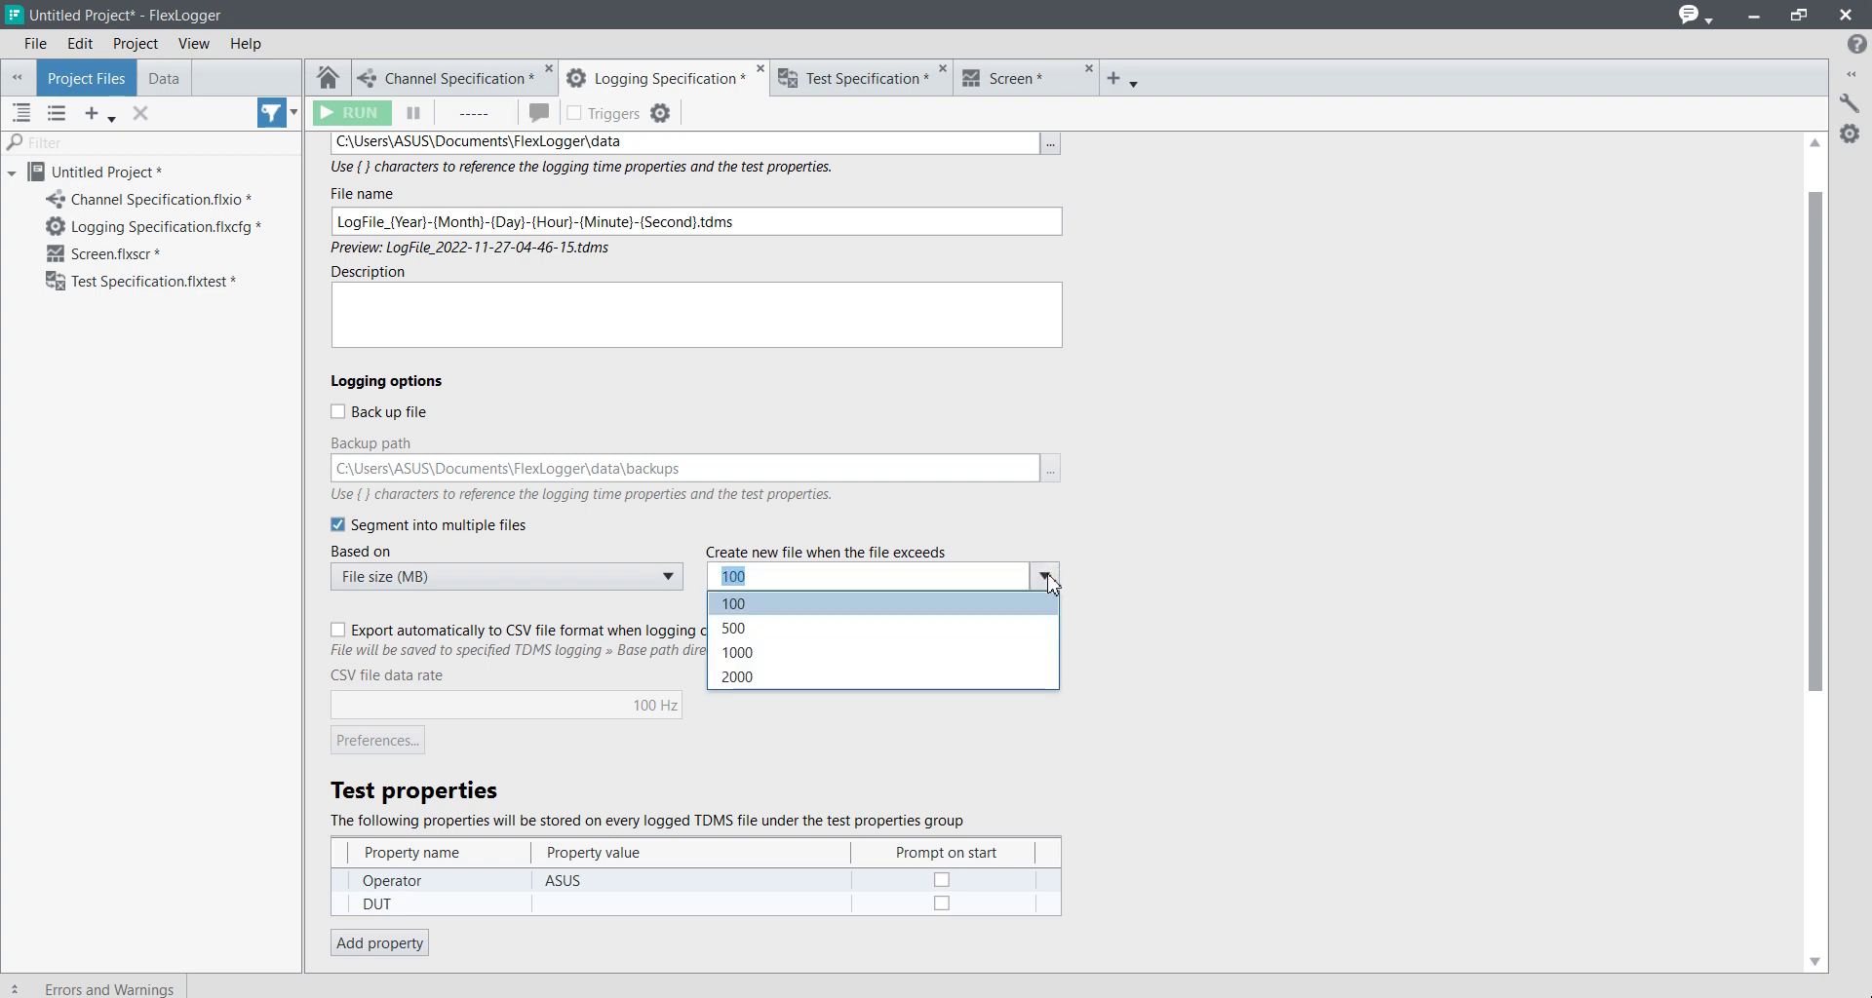
pyautogui.press('Escape')
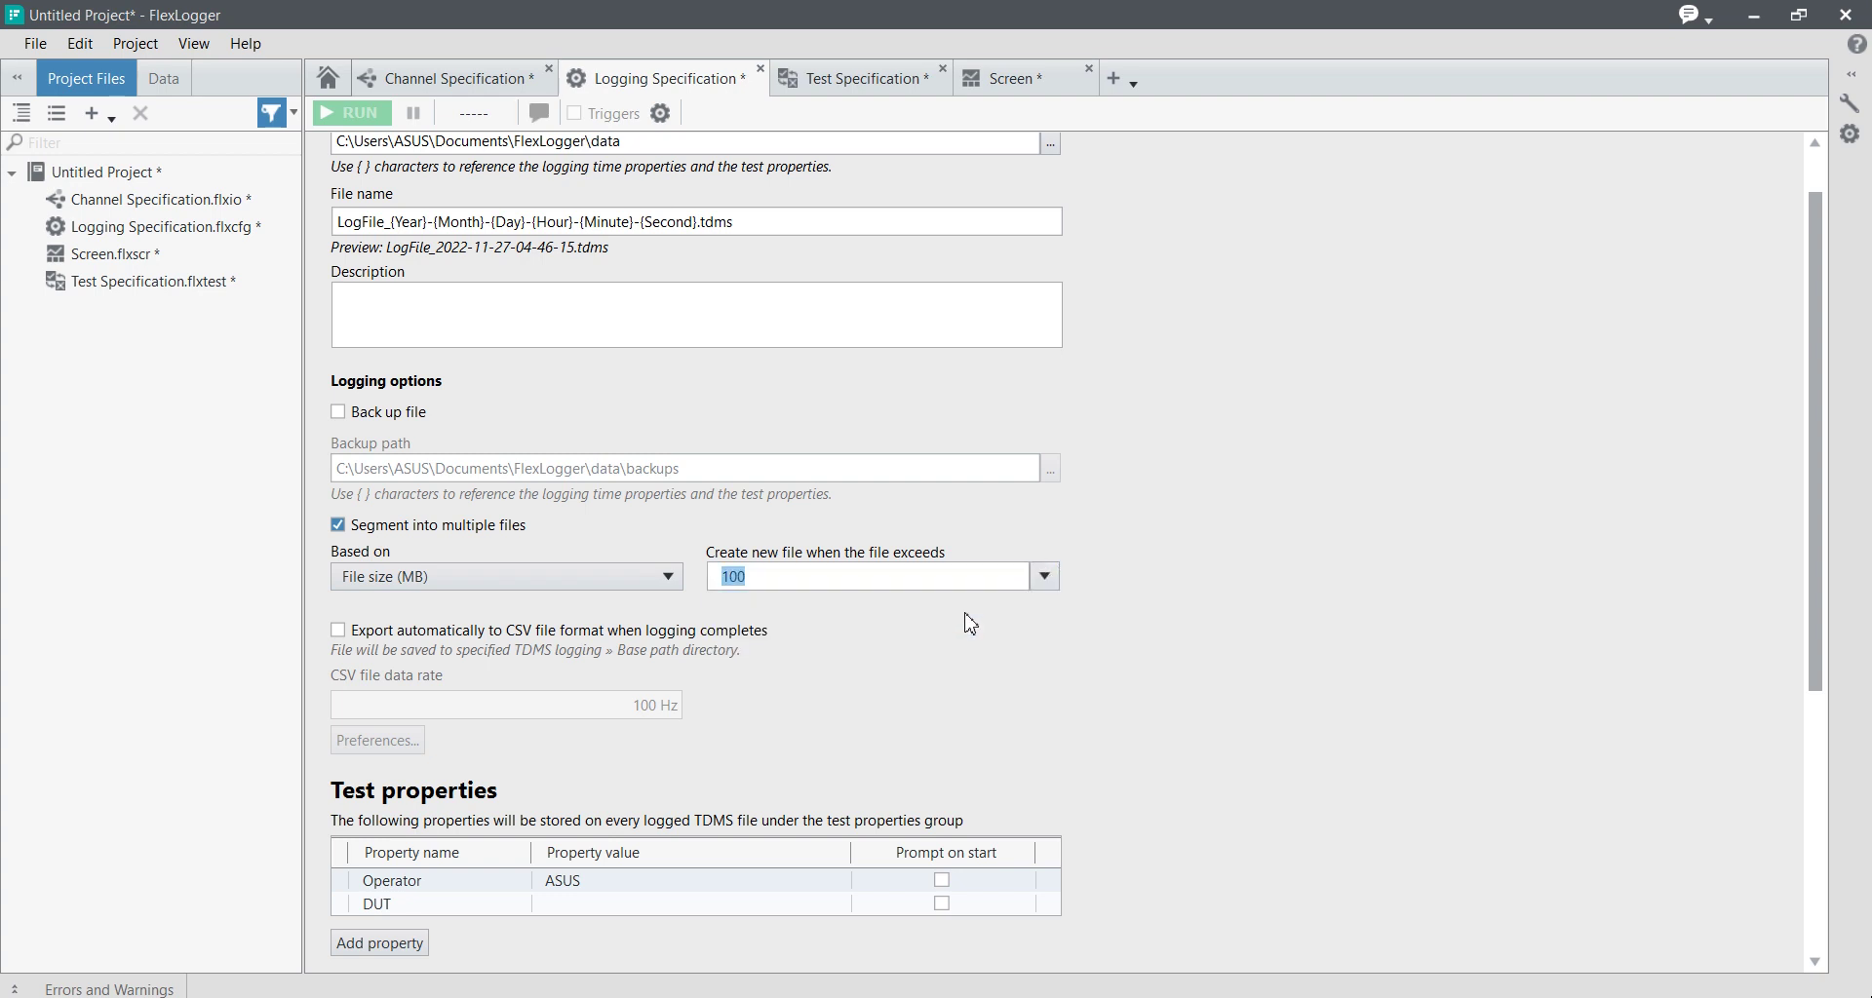
pyautogui.click(1057, 583)
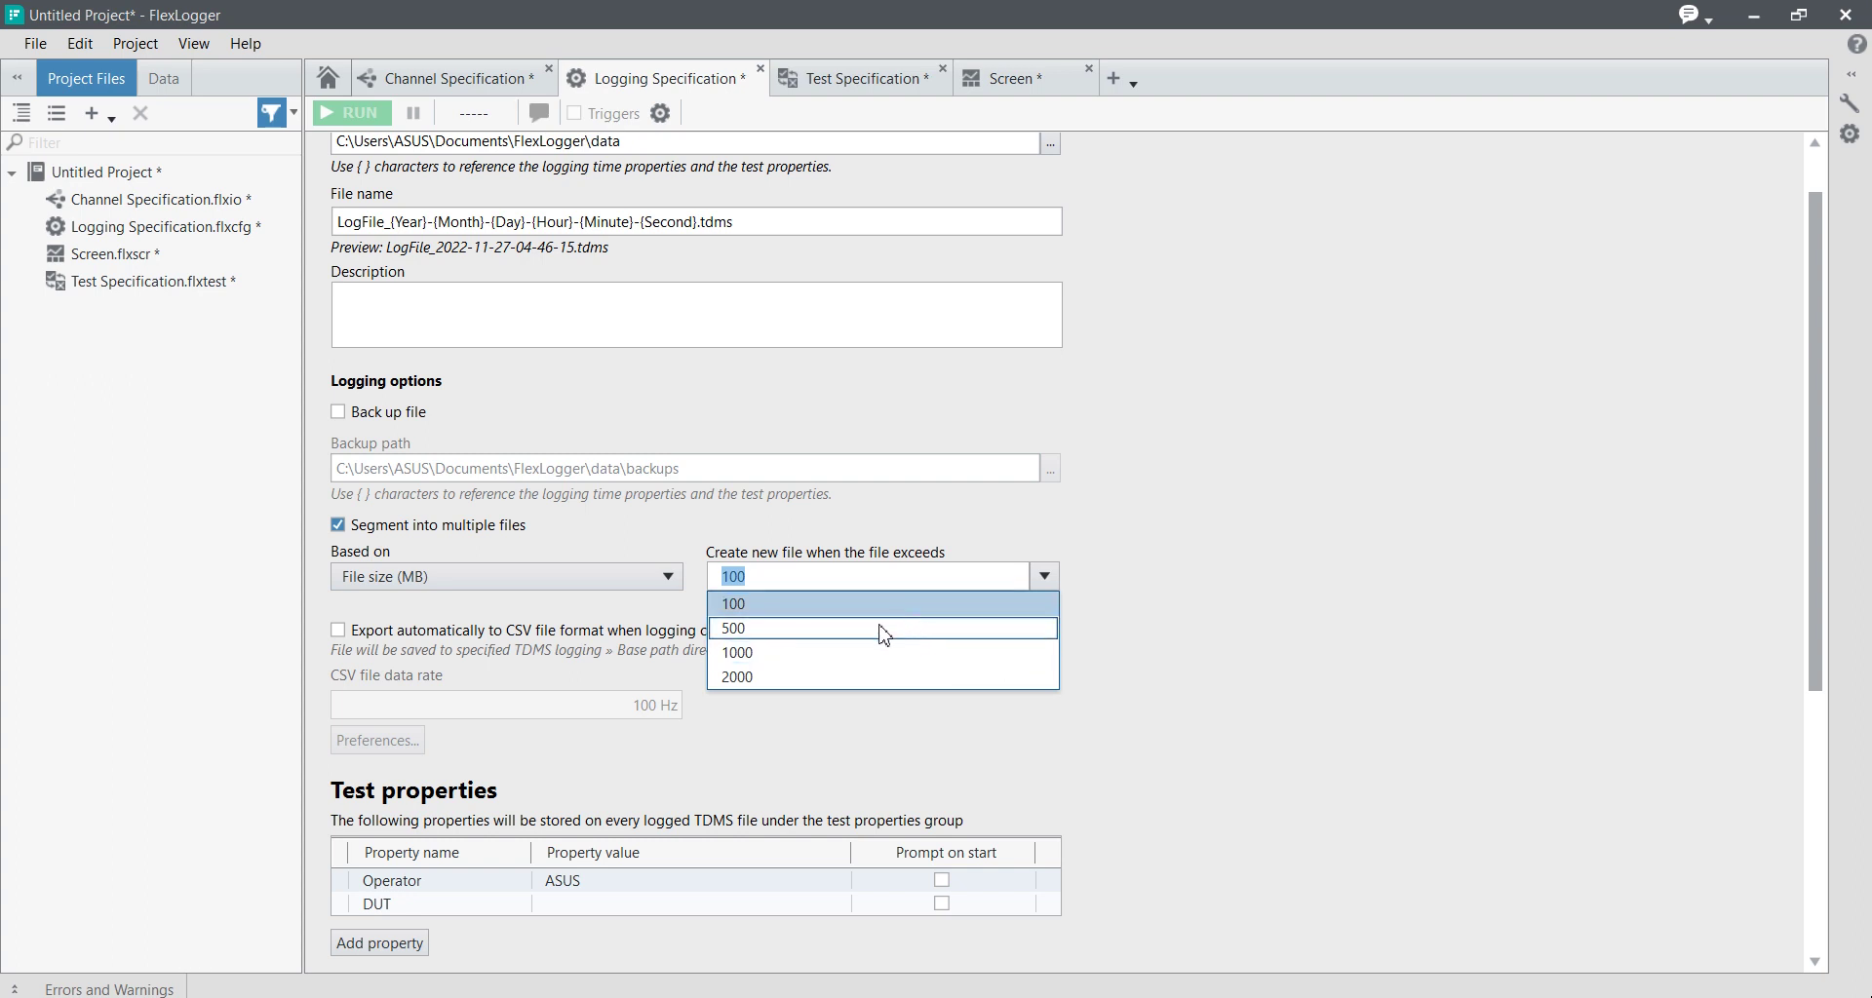
pyautogui.click(926, 628)
pyautogui.click(1044, 577)
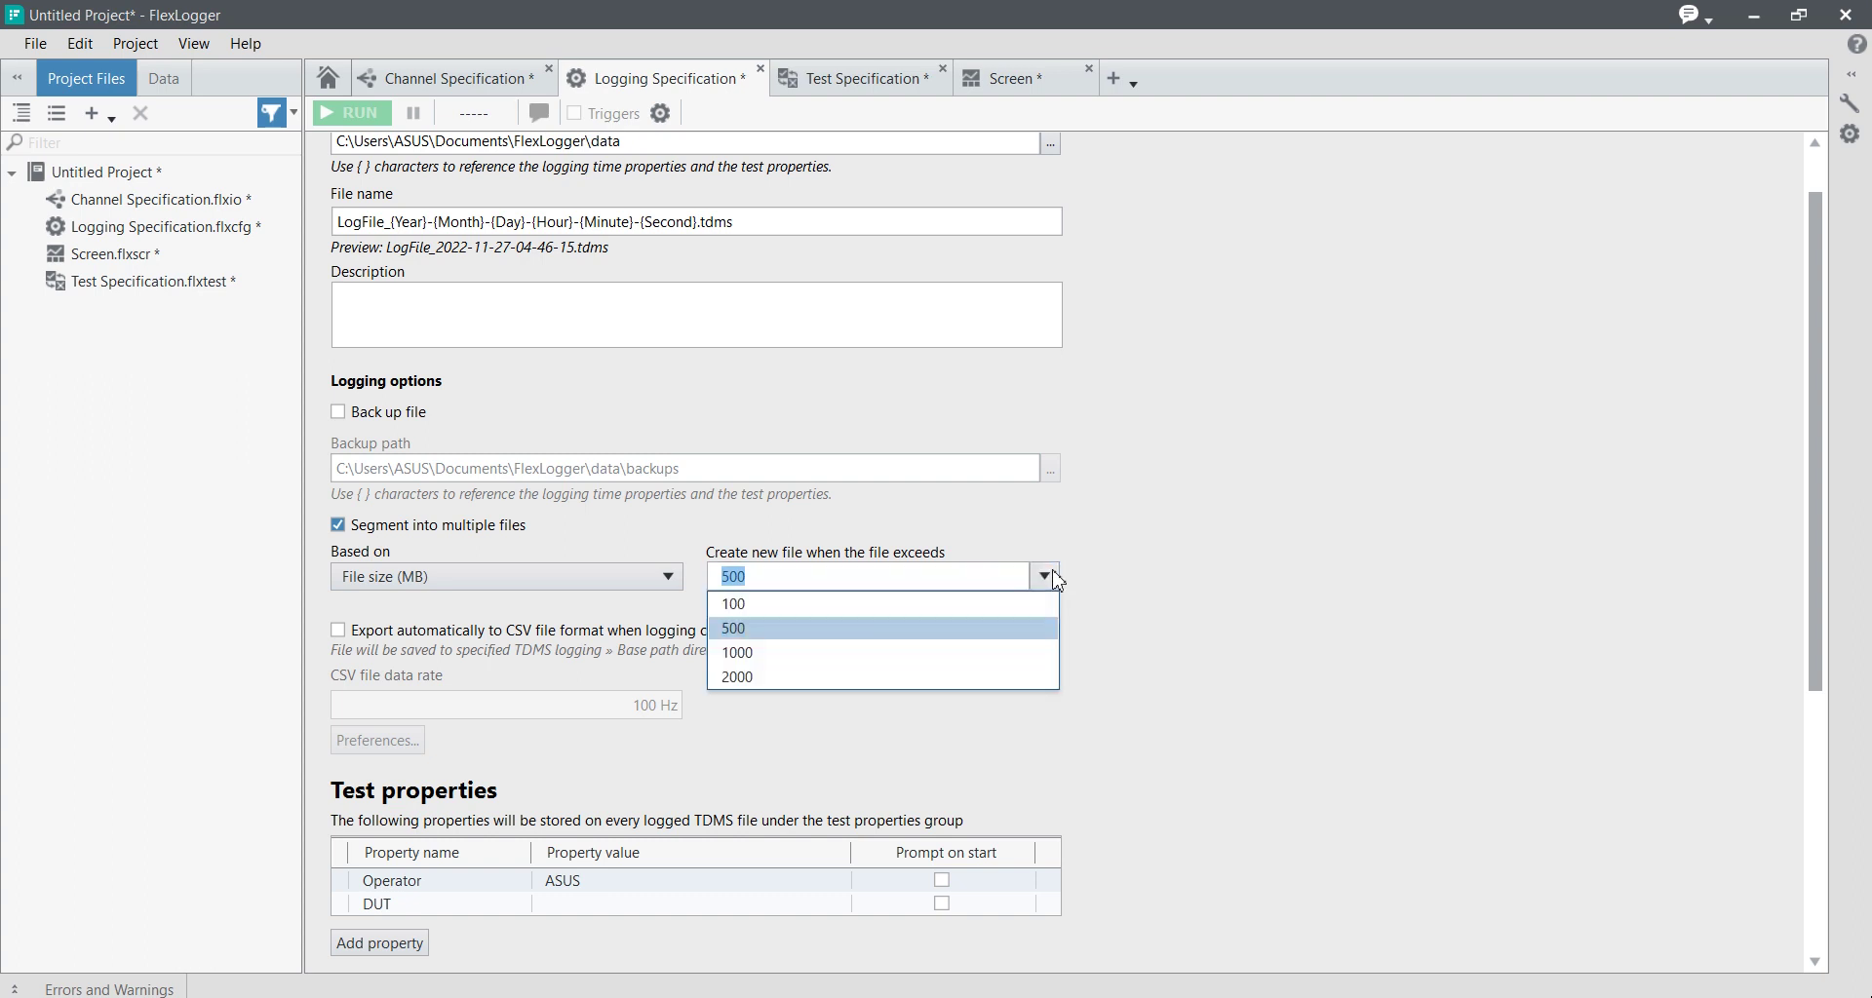
pyautogui.click(878, 601)
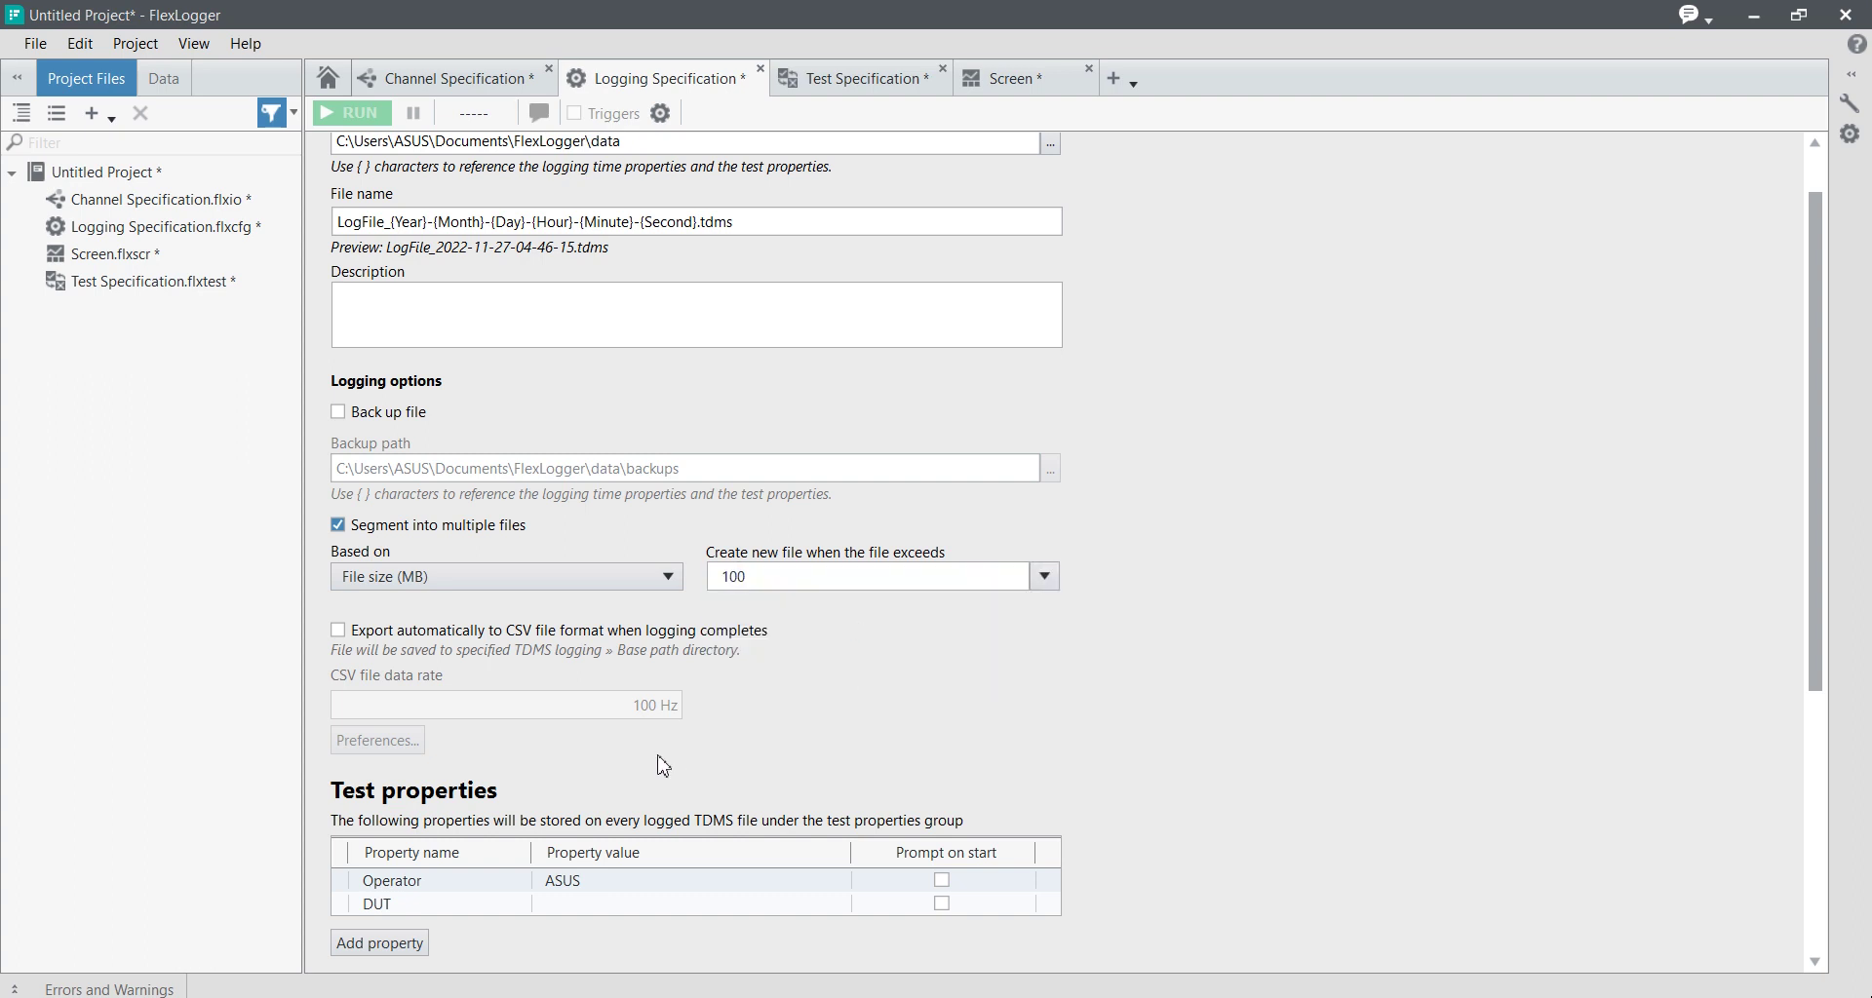
pyautogui.click(339, 528)
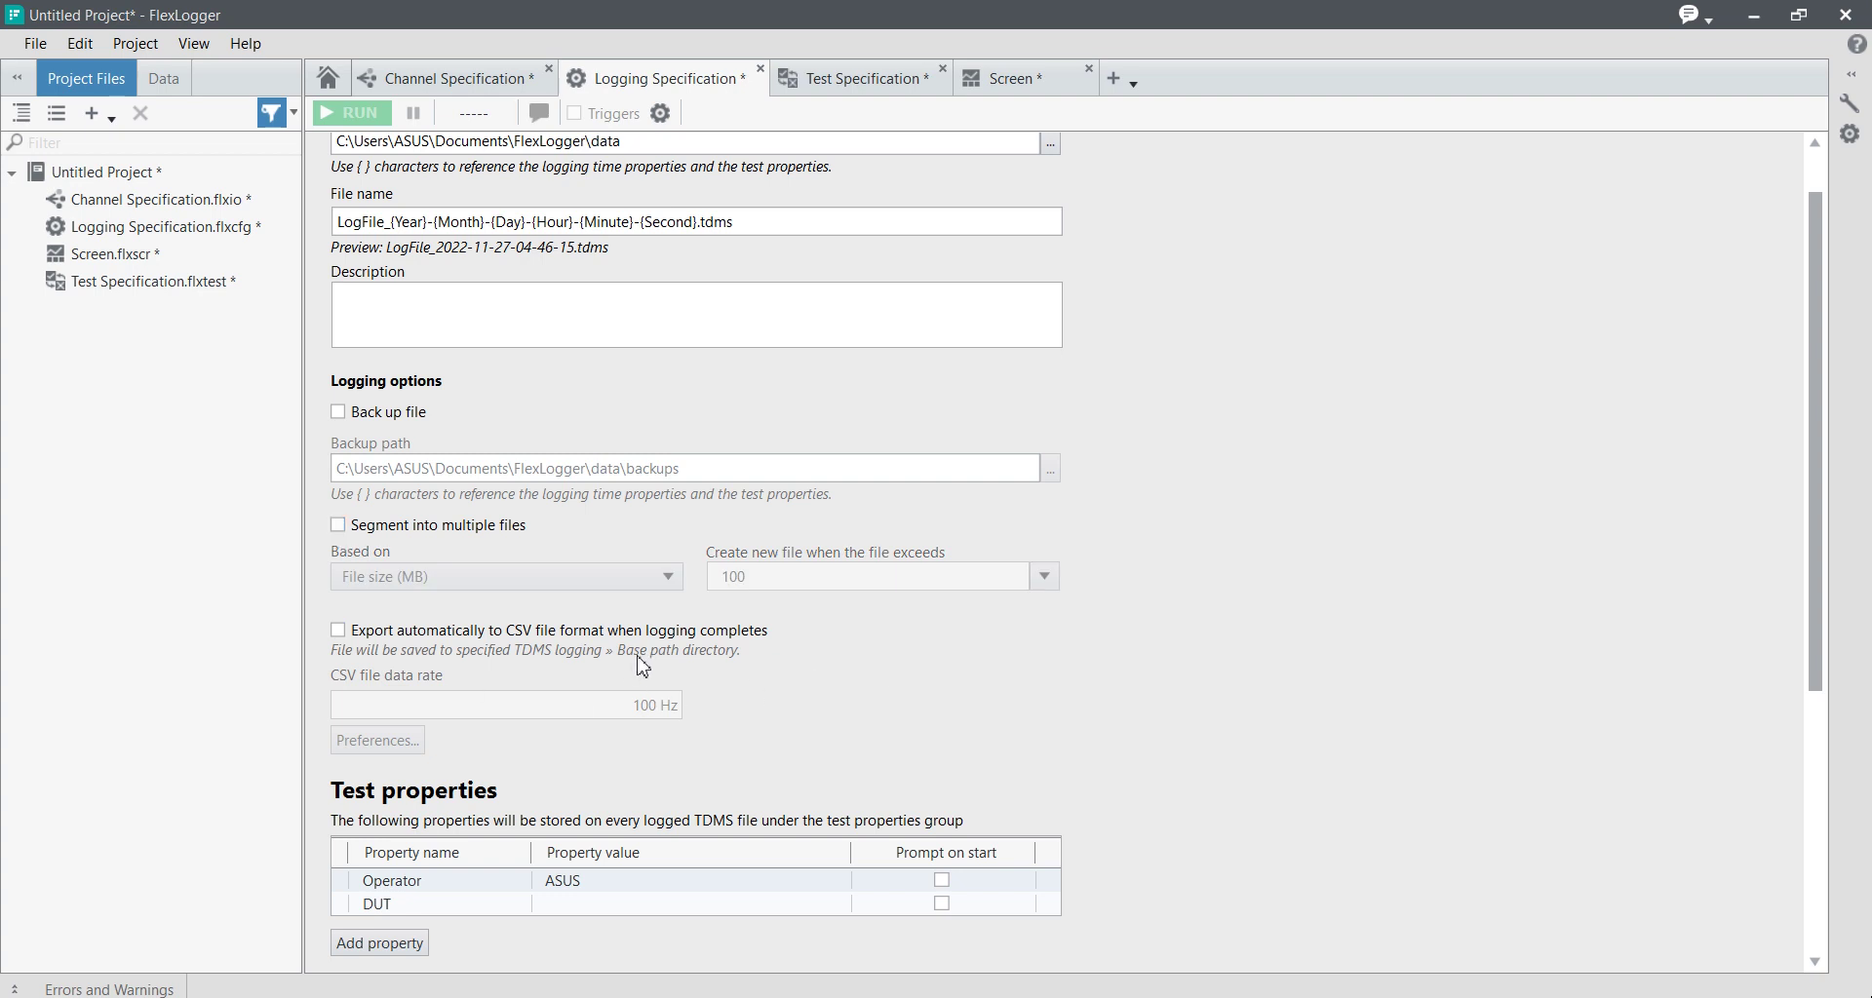
# Enable automatic export to CSV format when logging completes and review the CSV file data rate setting
pyautogui.click(340, 632)
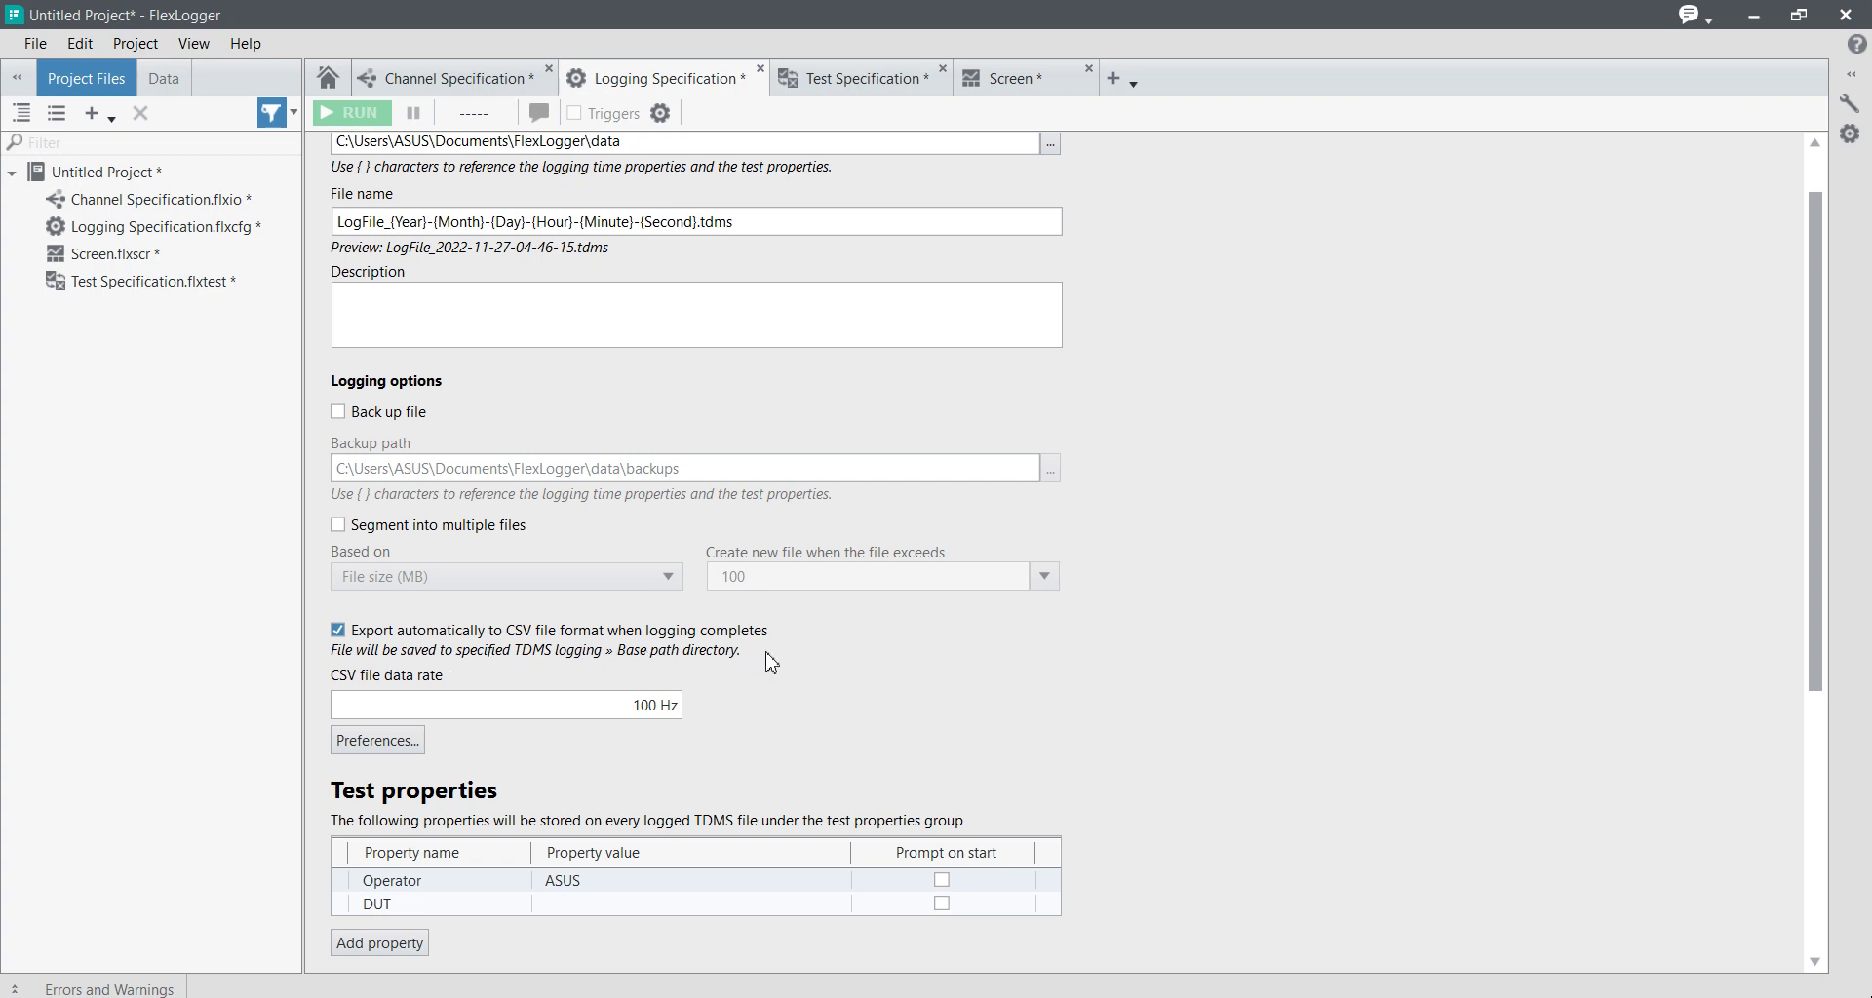
pyautogui.scroll(1, 578, 724)
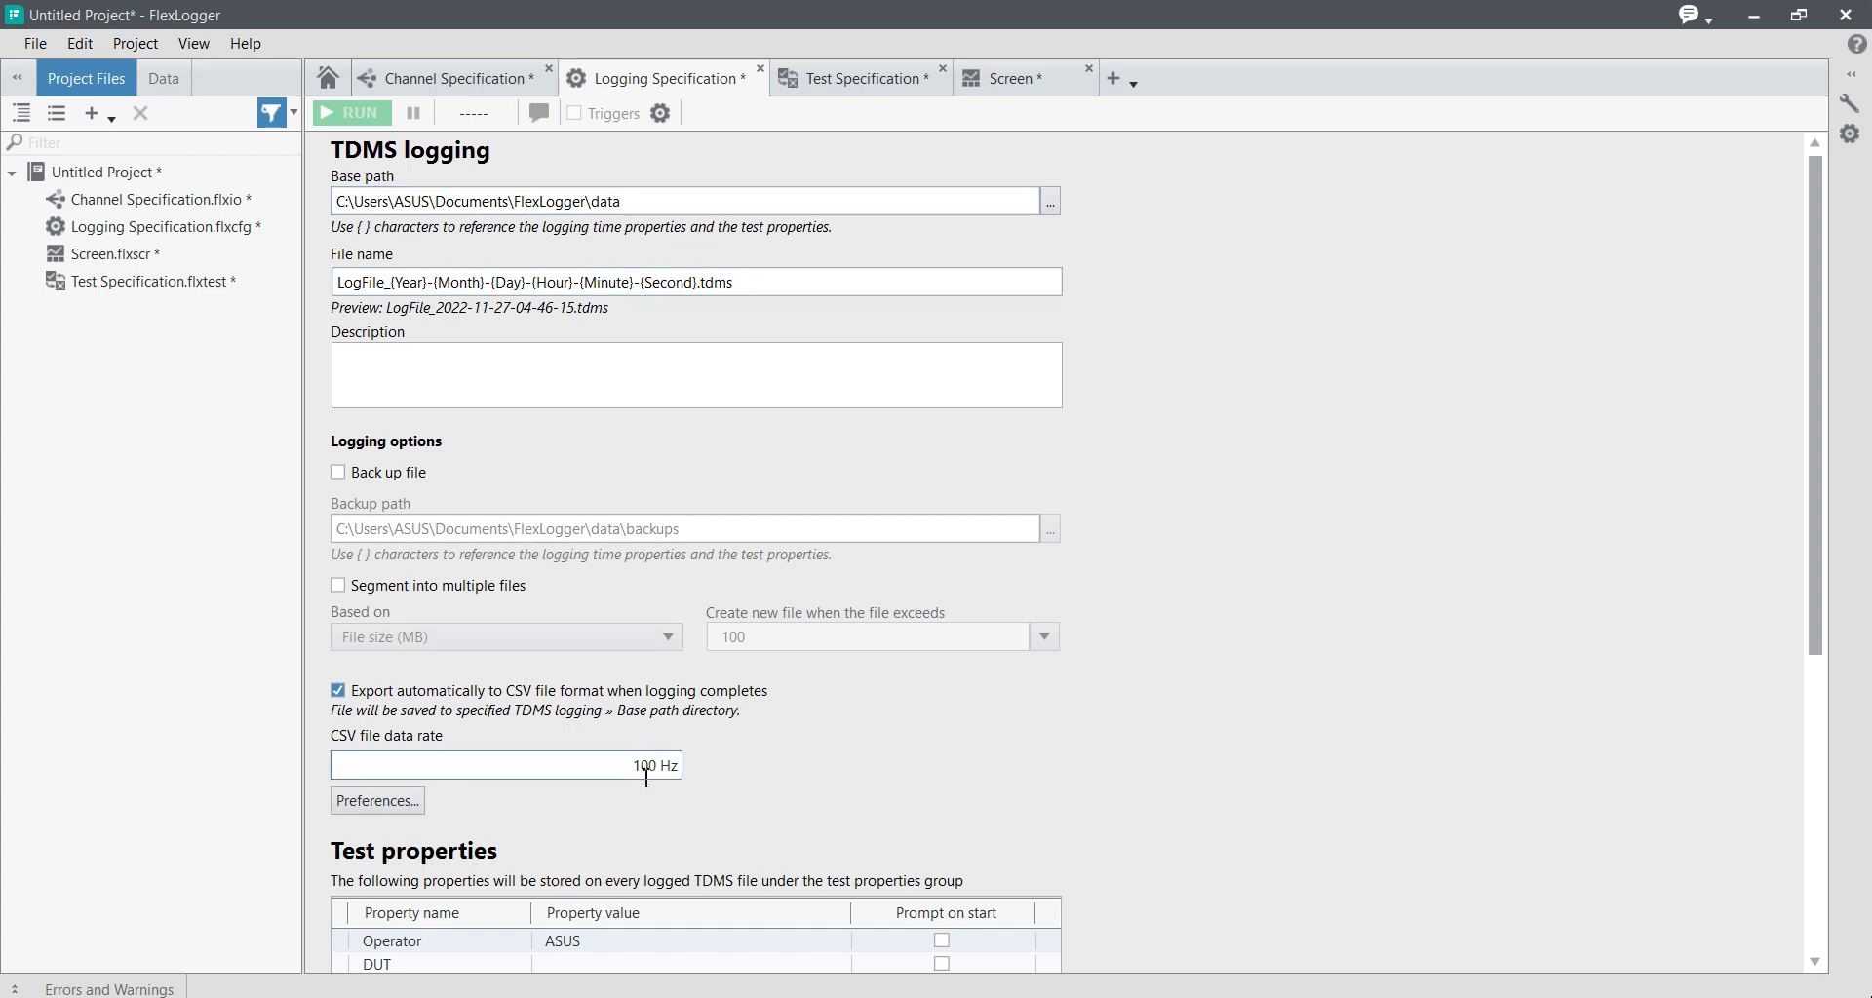
pyautogui.scroll(-1, 581, 732)
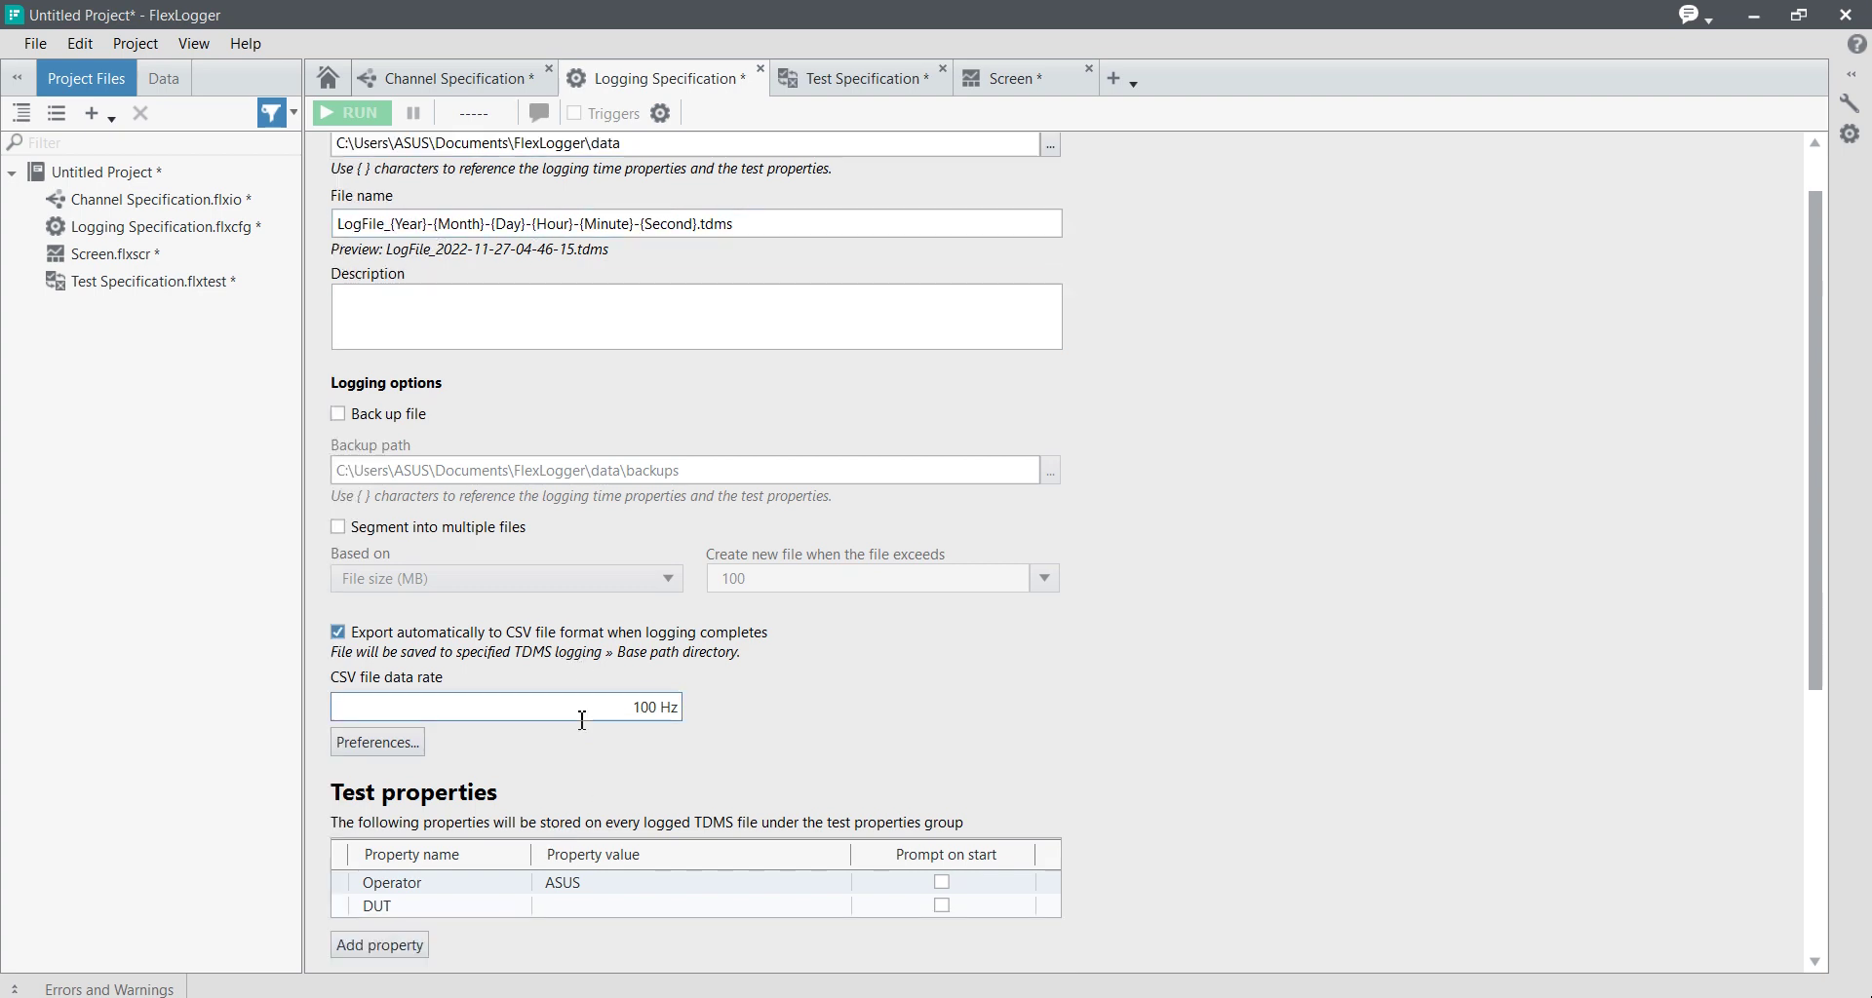
pyautogui.scroll(1, 629, 490)
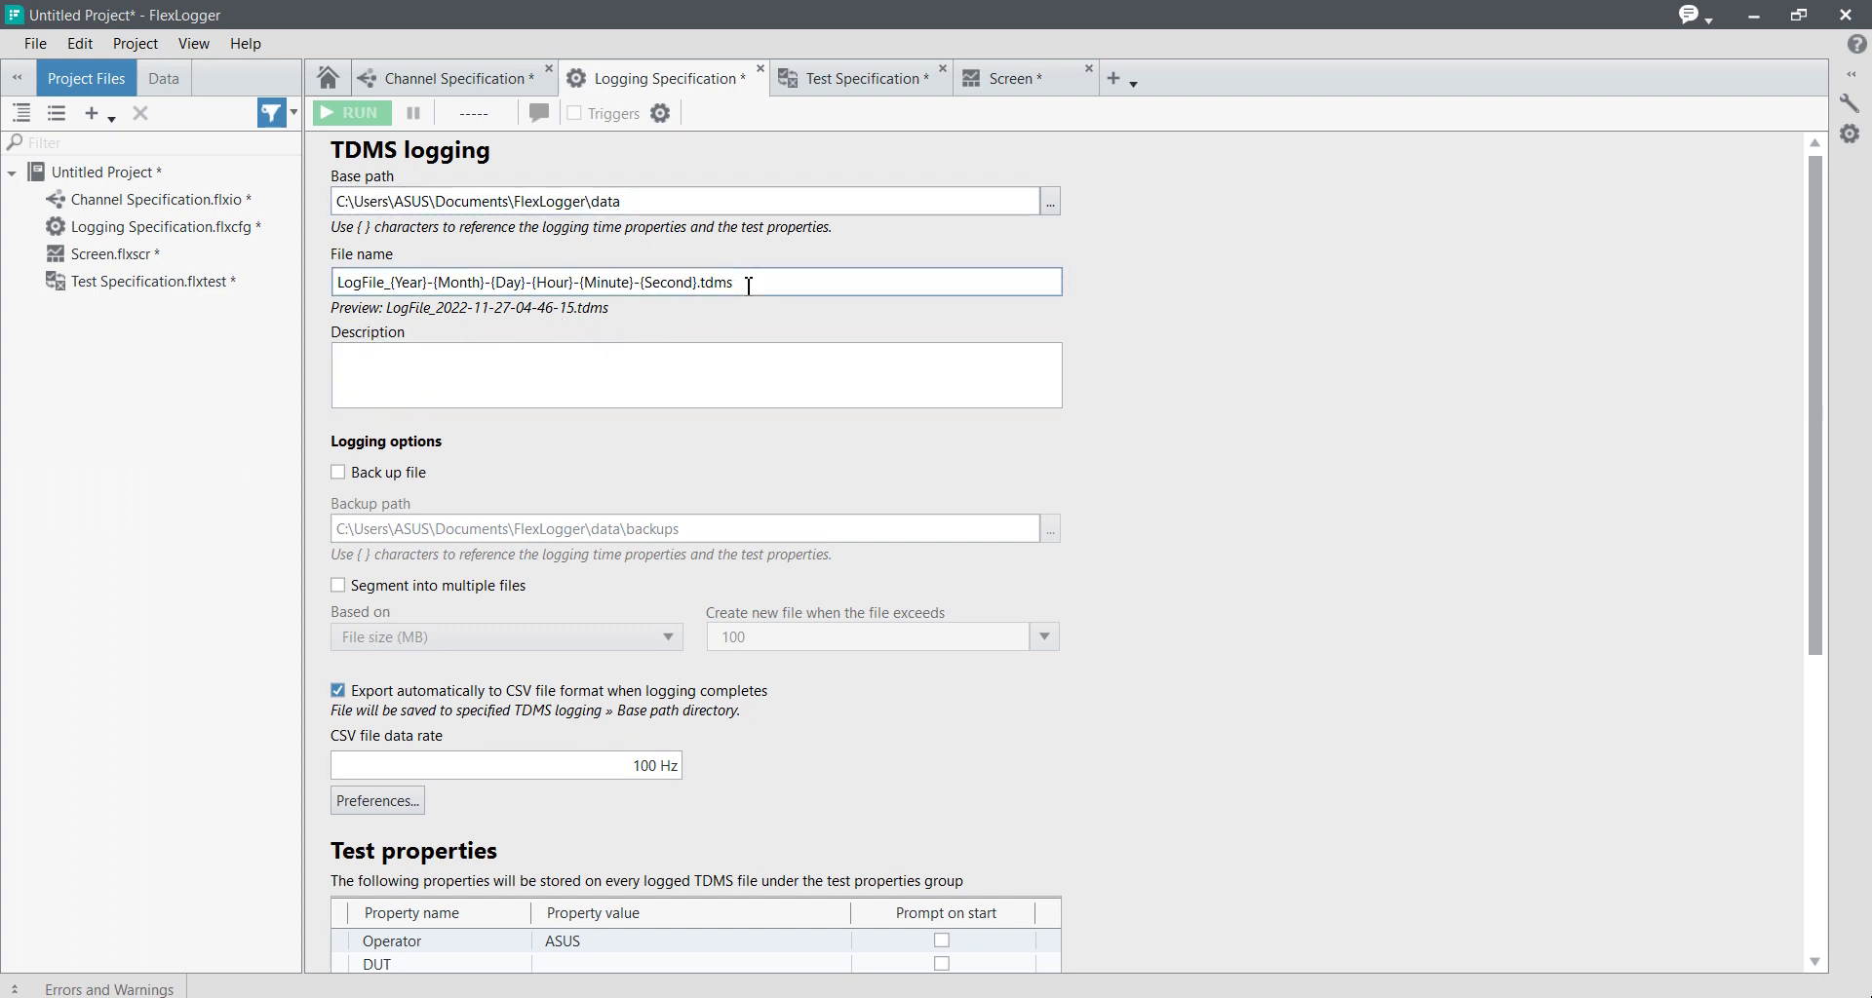
pyautogui.scroll(-2, 676, 817)
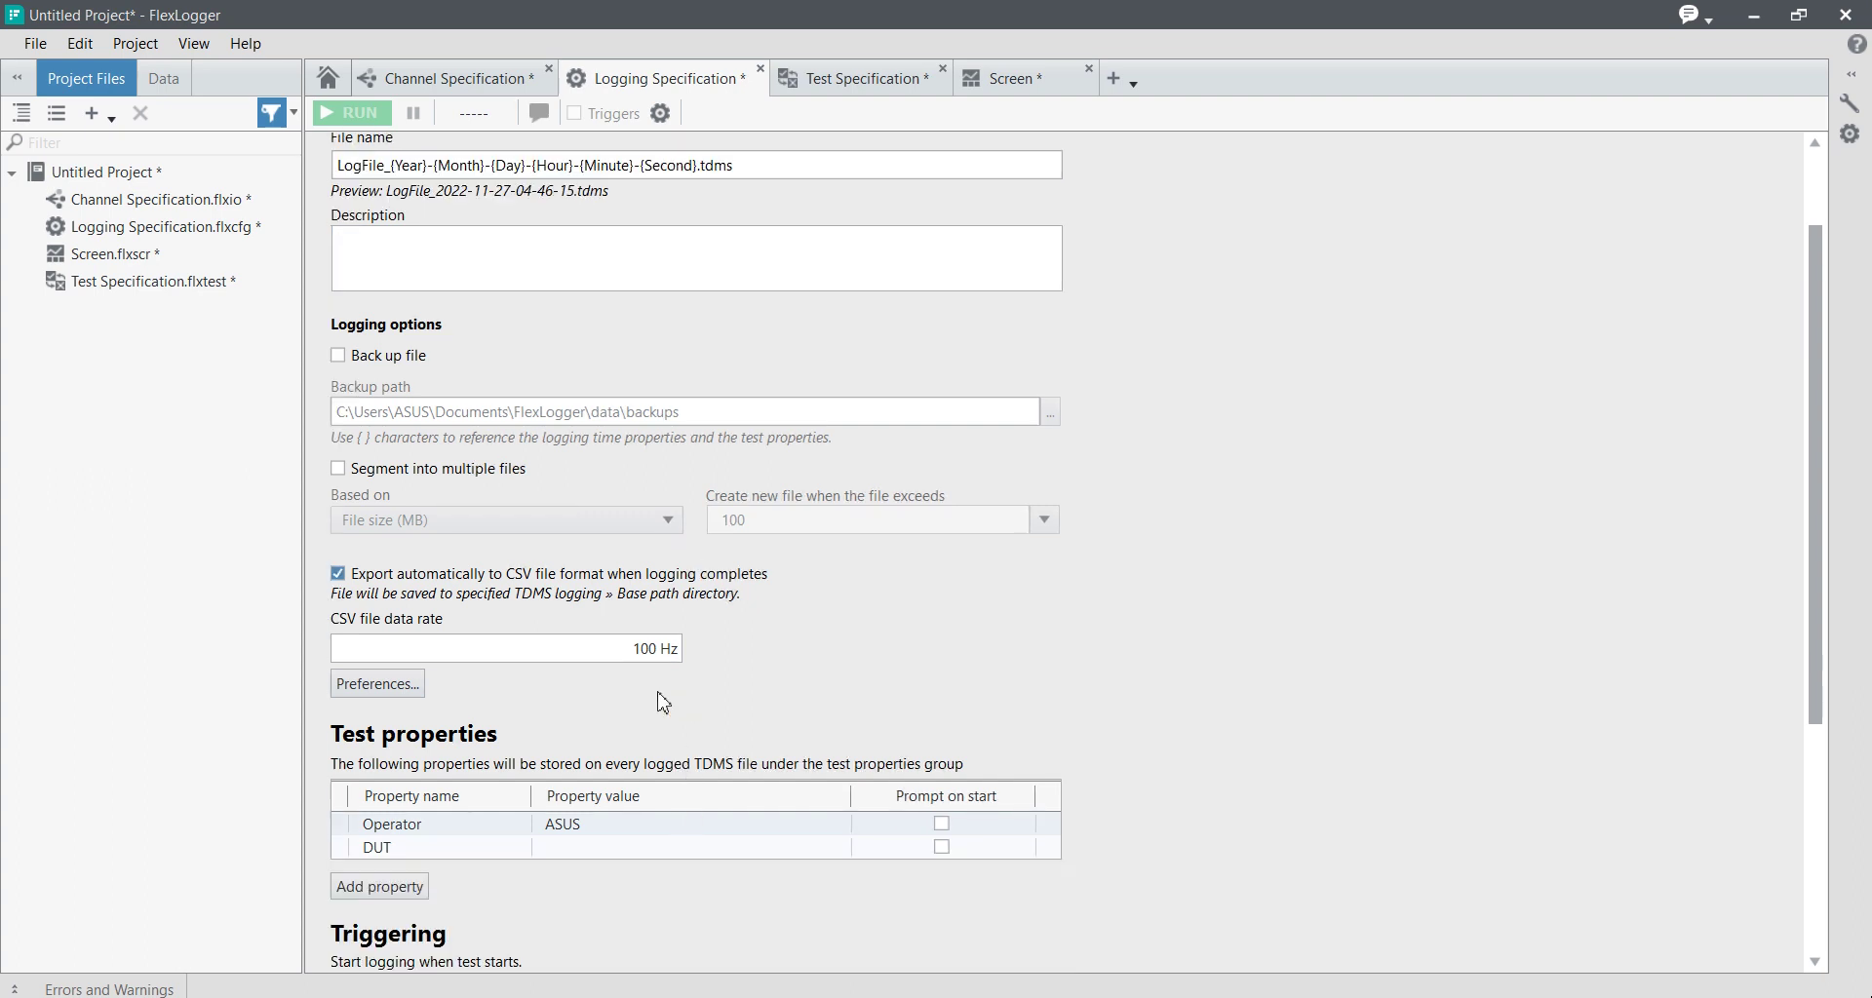
pyautogui.doubleClick(657, 651)
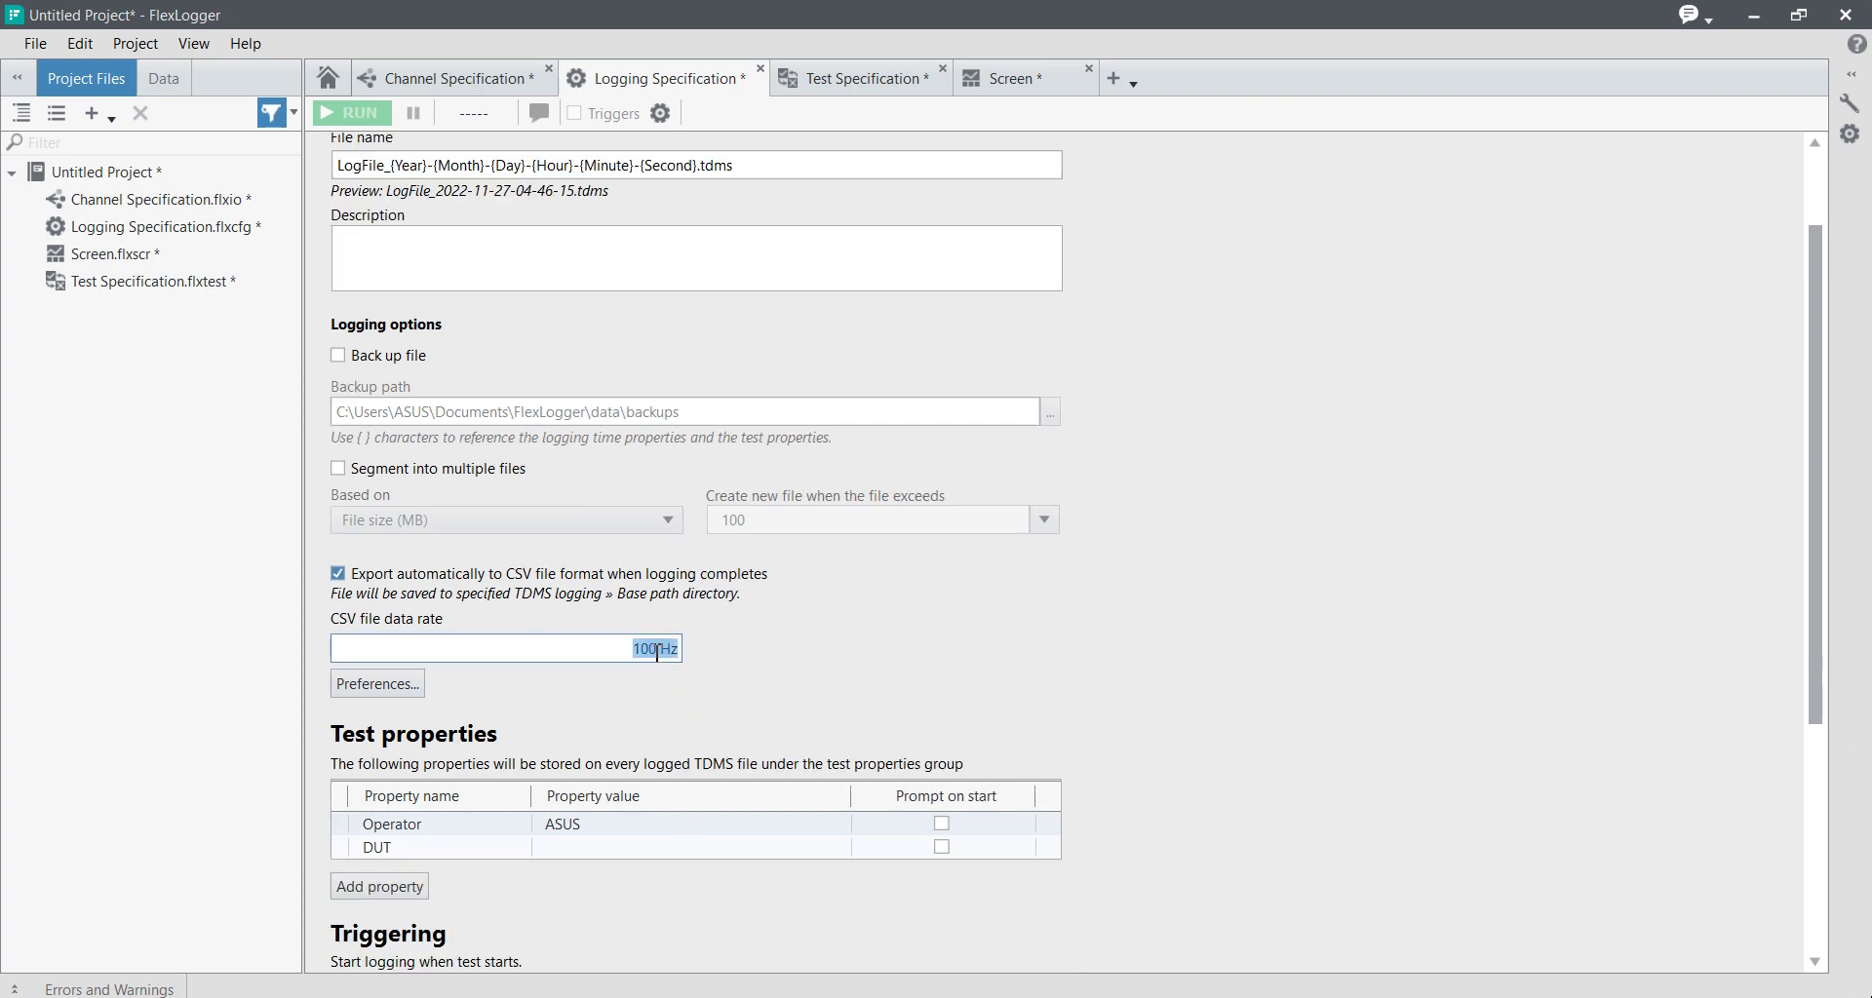
pyautogui.scroll(1, 647, 701)
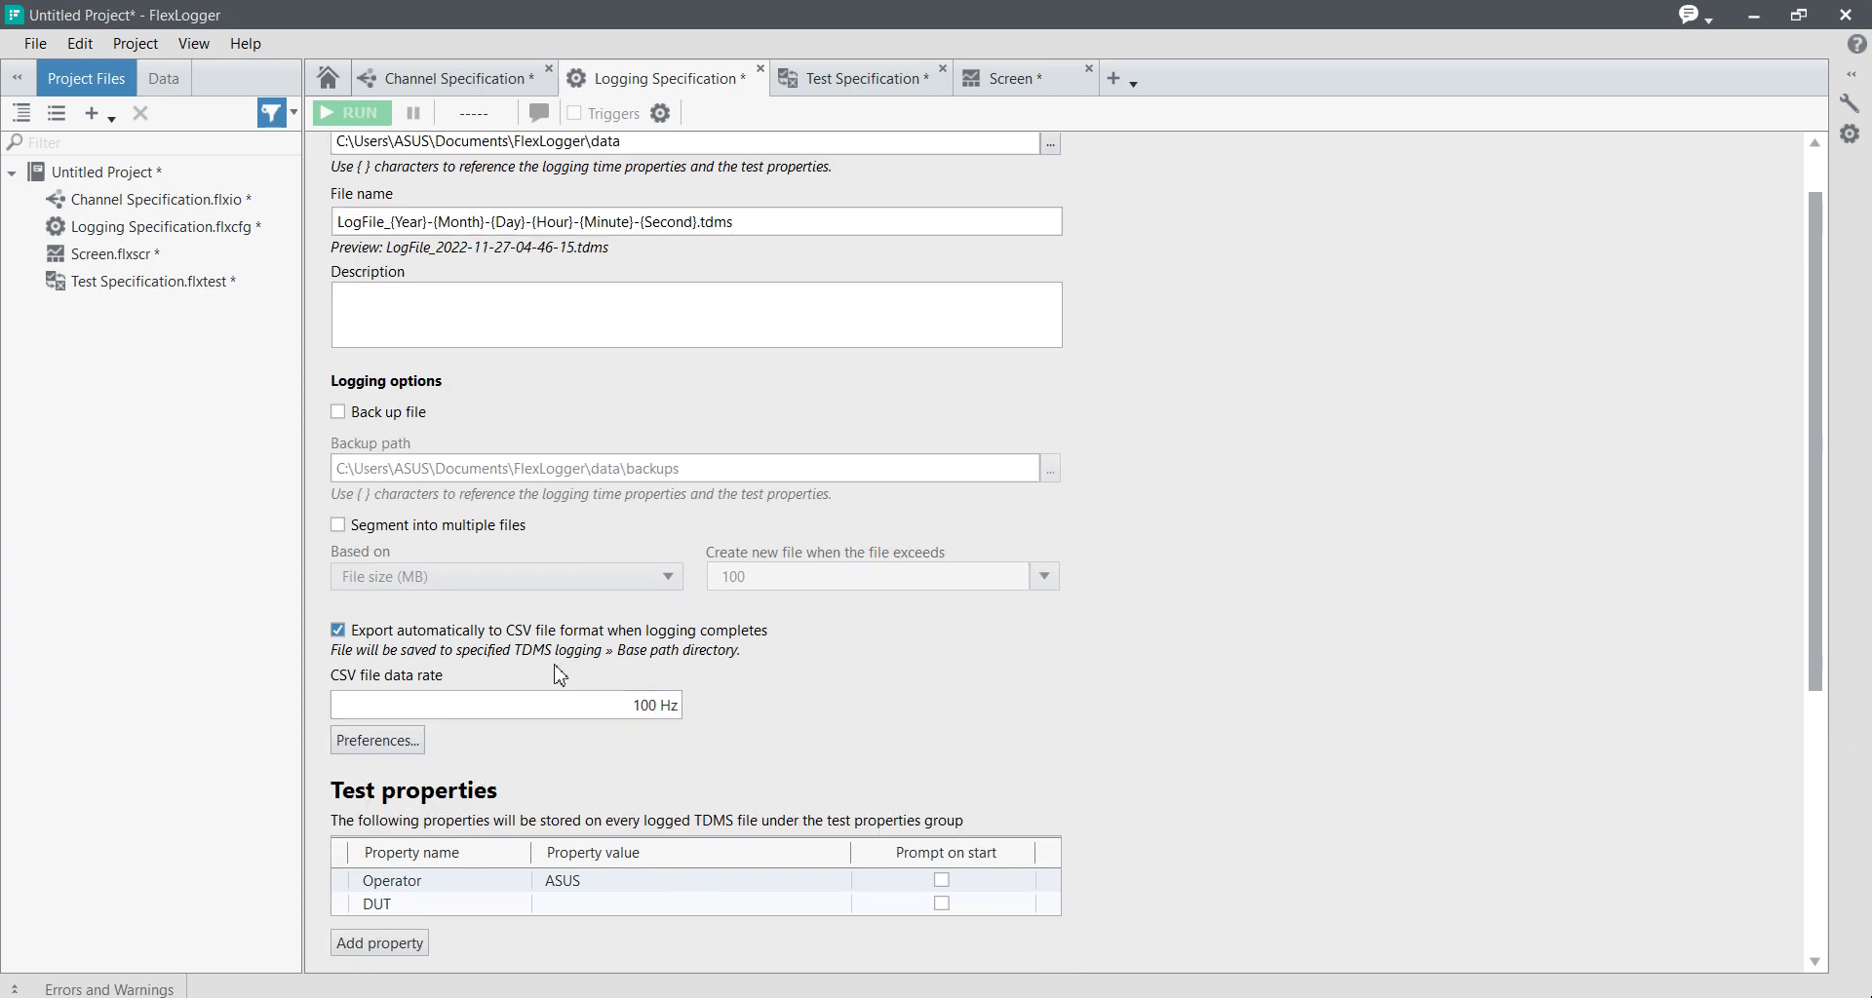
# Open the CSV export preferences, check the decimal symbol options and close them without changes
pyautogui.click(413, 751)
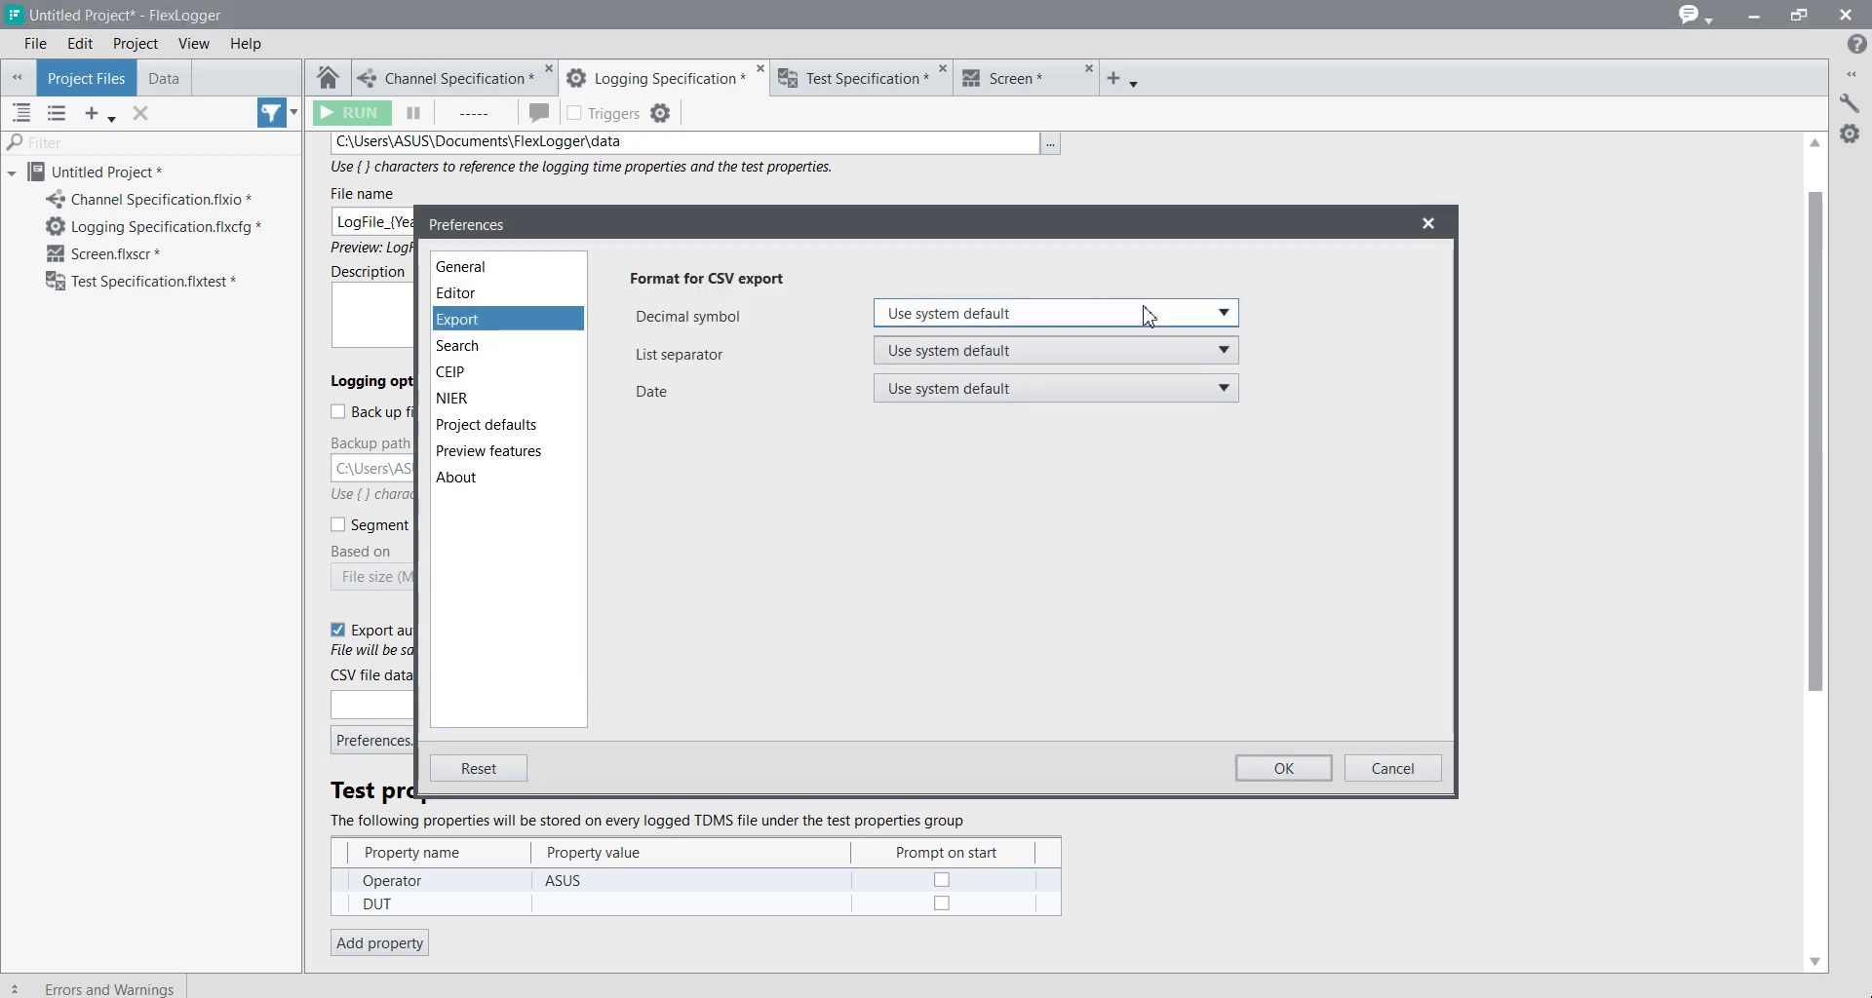
pyautogui.click(1180, 326)
pyautogui.click(1182, 324)
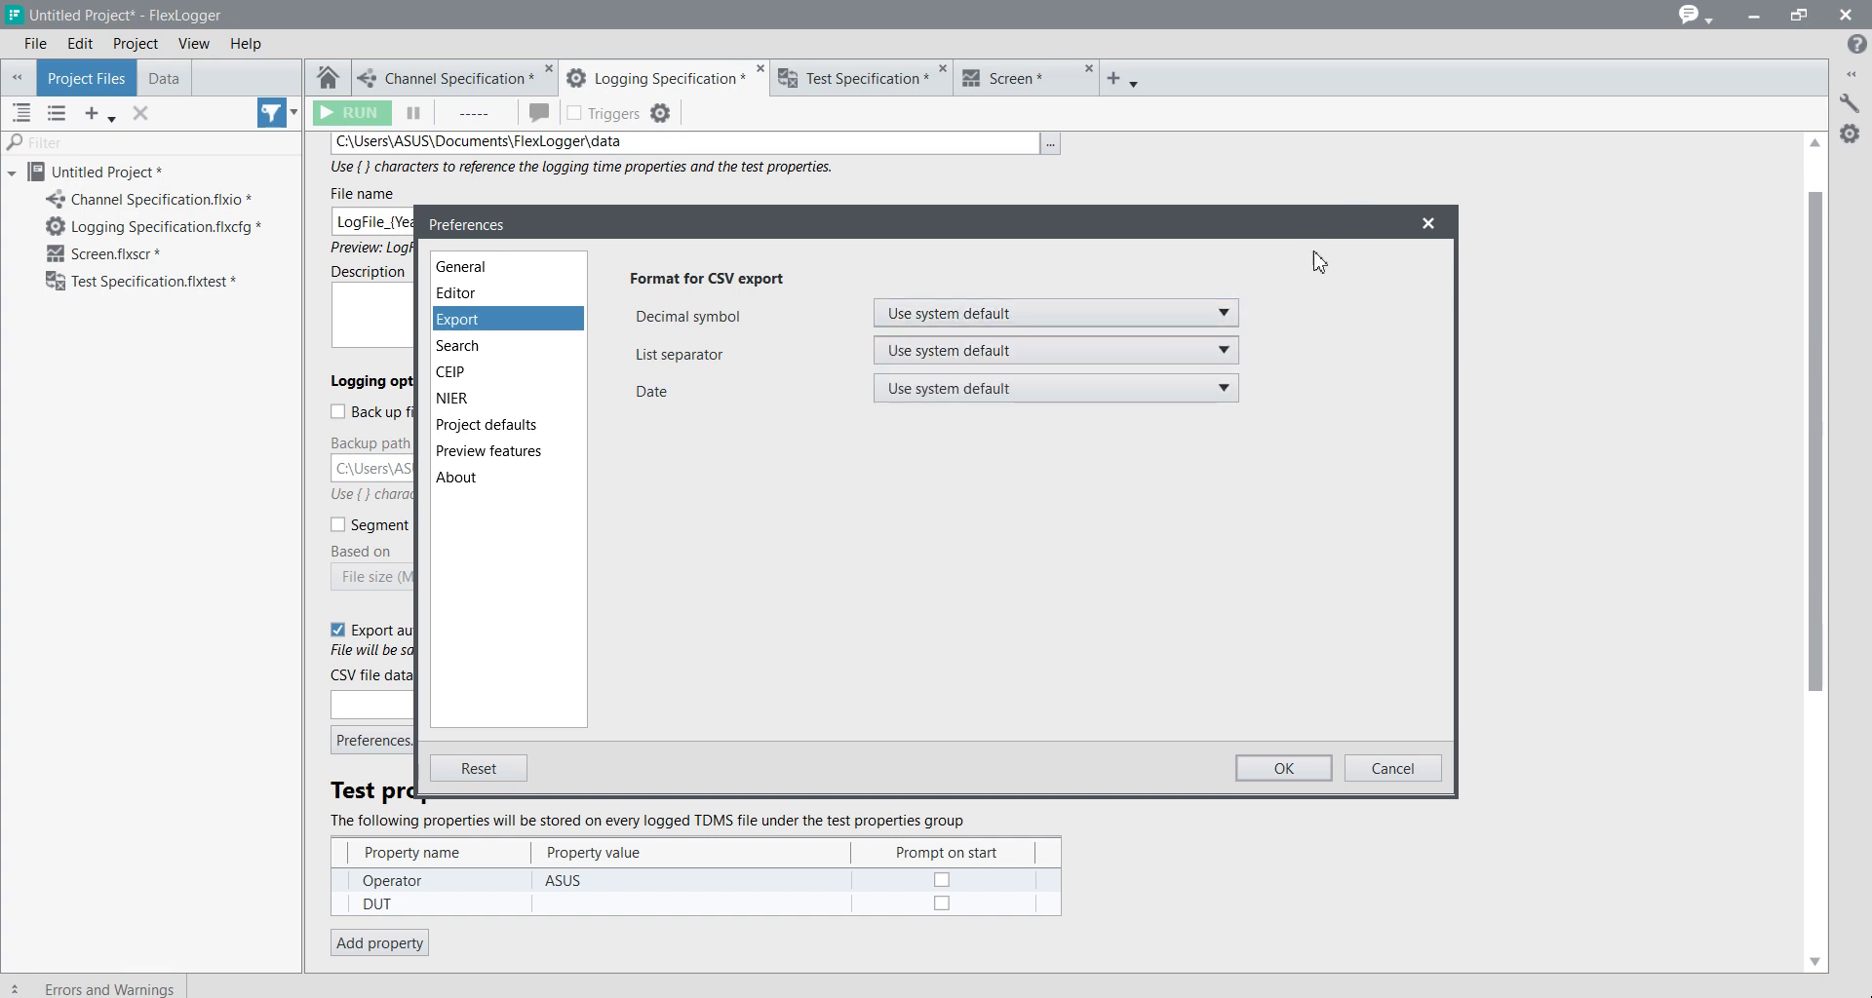
pyautogui.click(1428, 224)
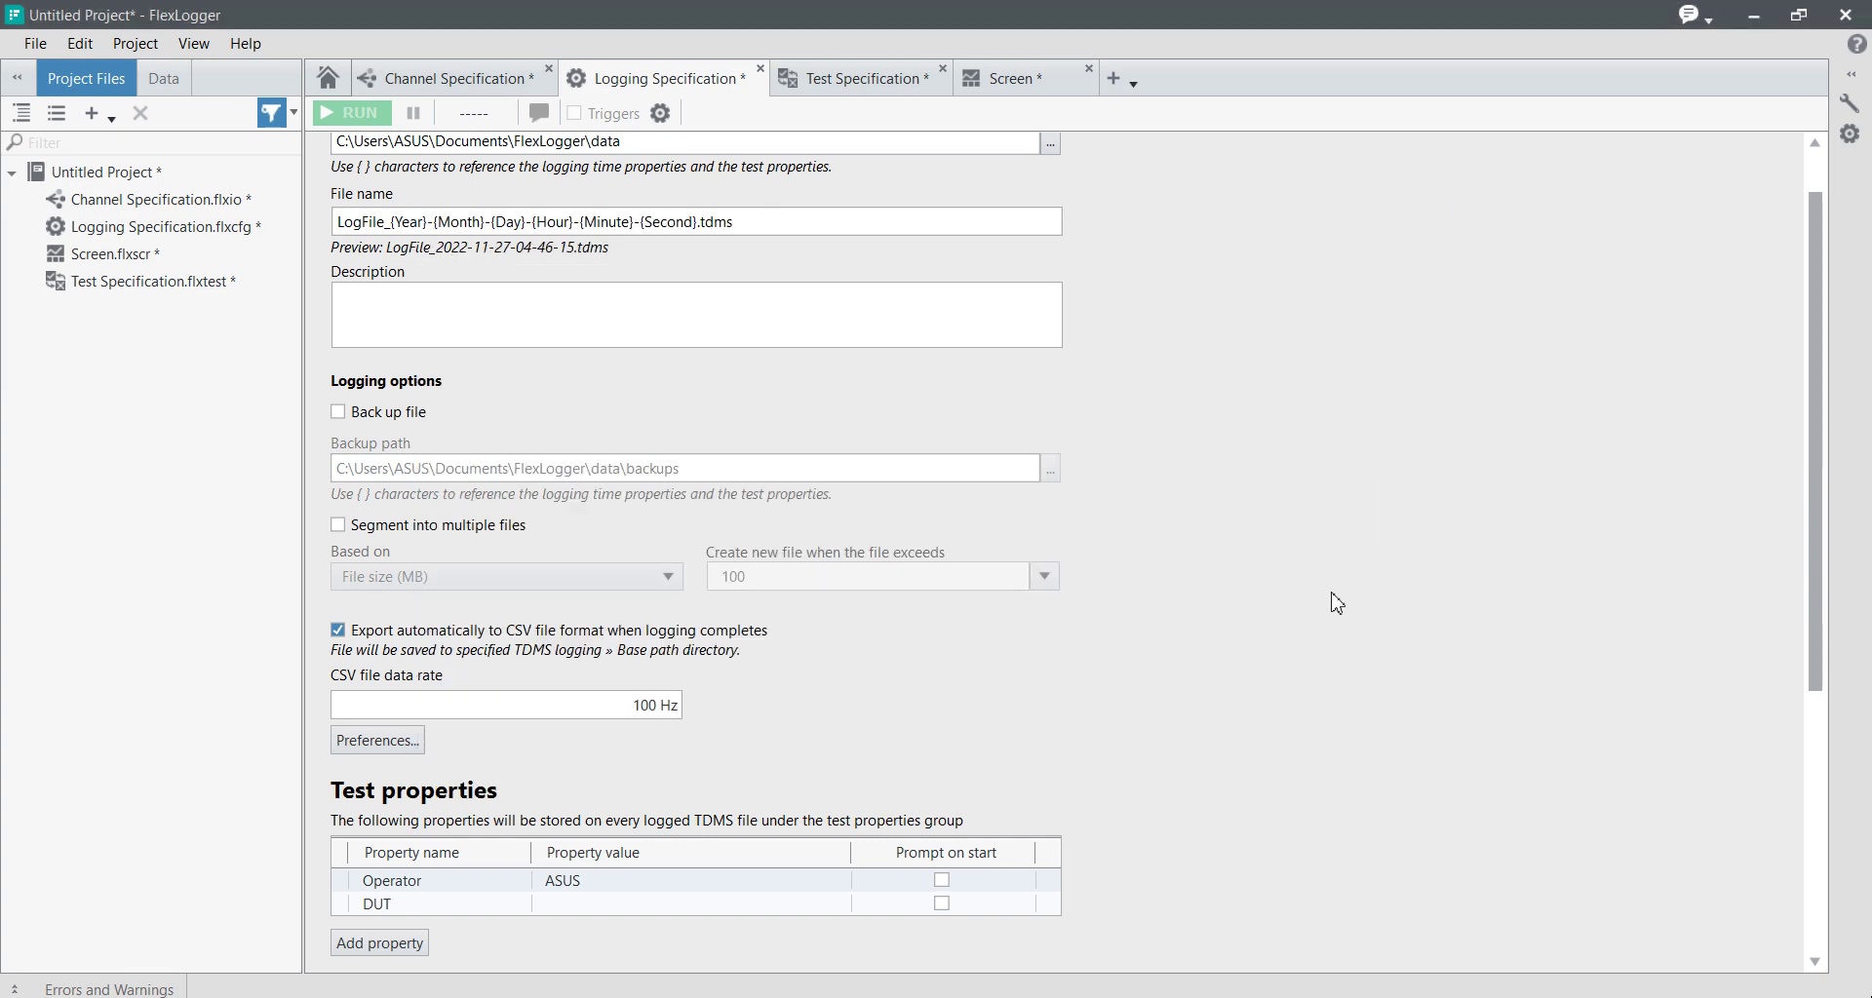
# Set the Operator test property to the operator's name and the DUT property to Temp
pyautogui.scroll(-1, 1329, 647)
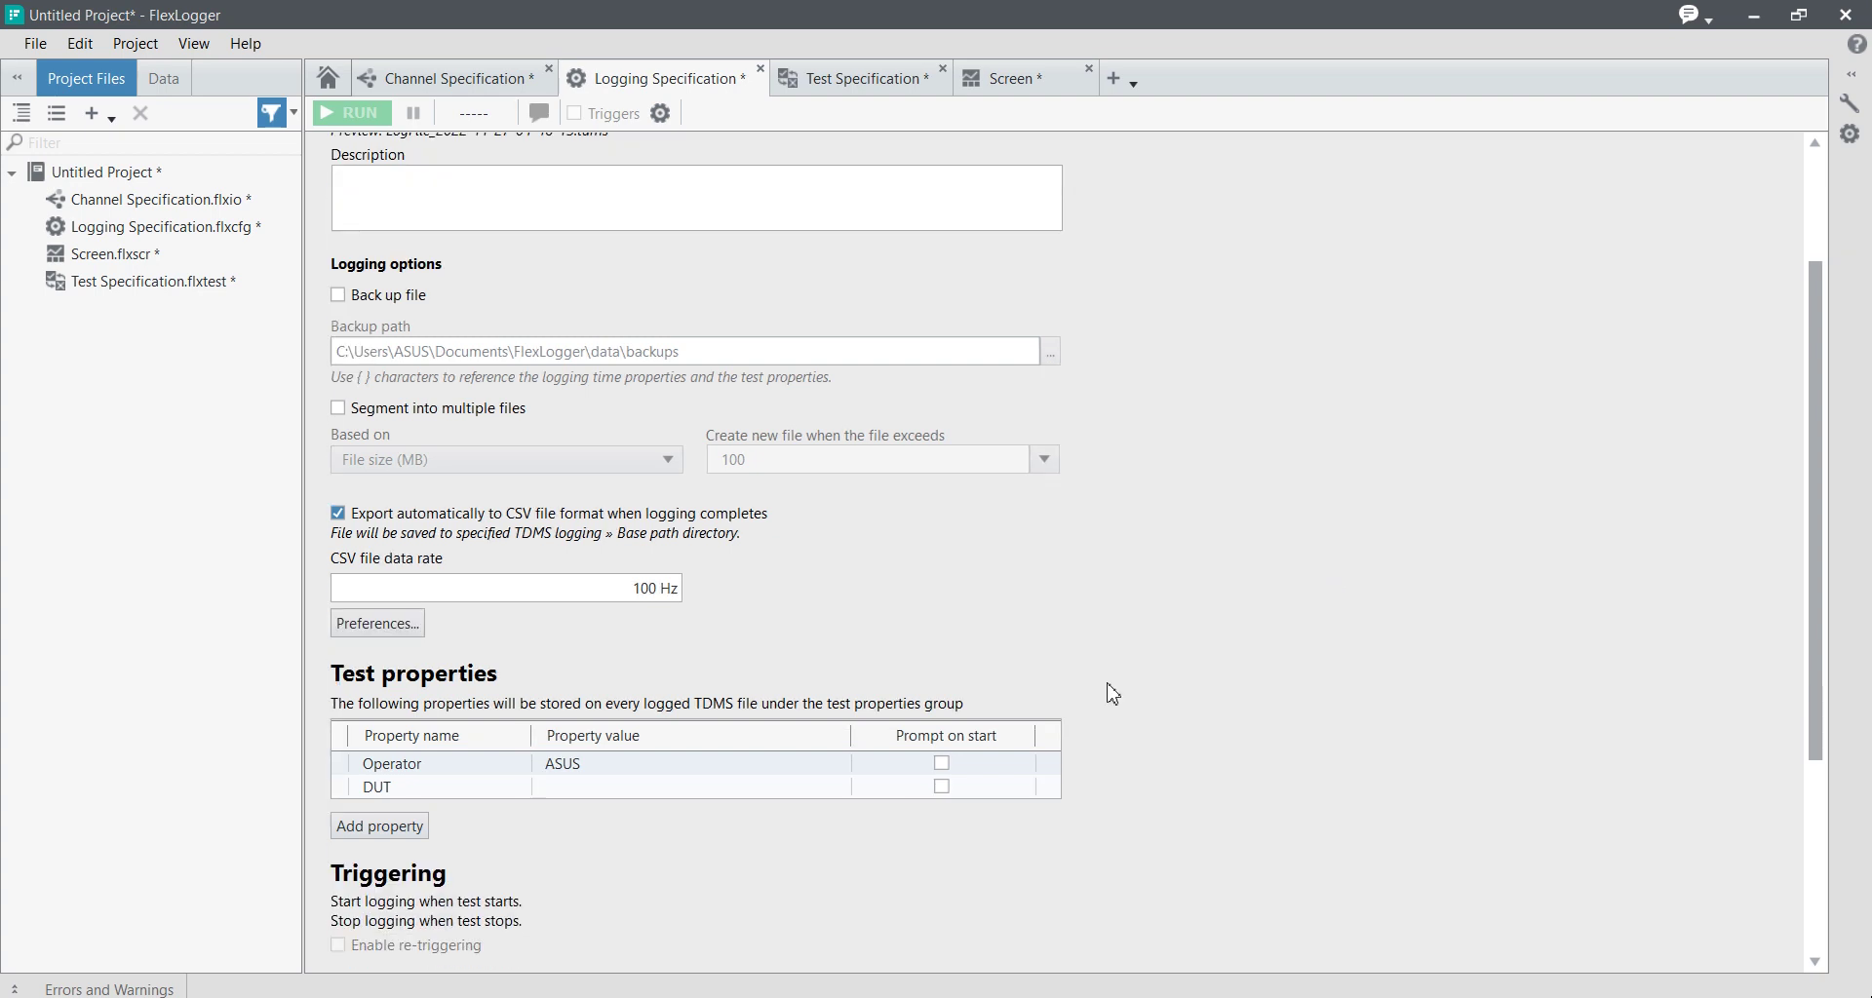
pyautogui.doubleClick(615, 768)
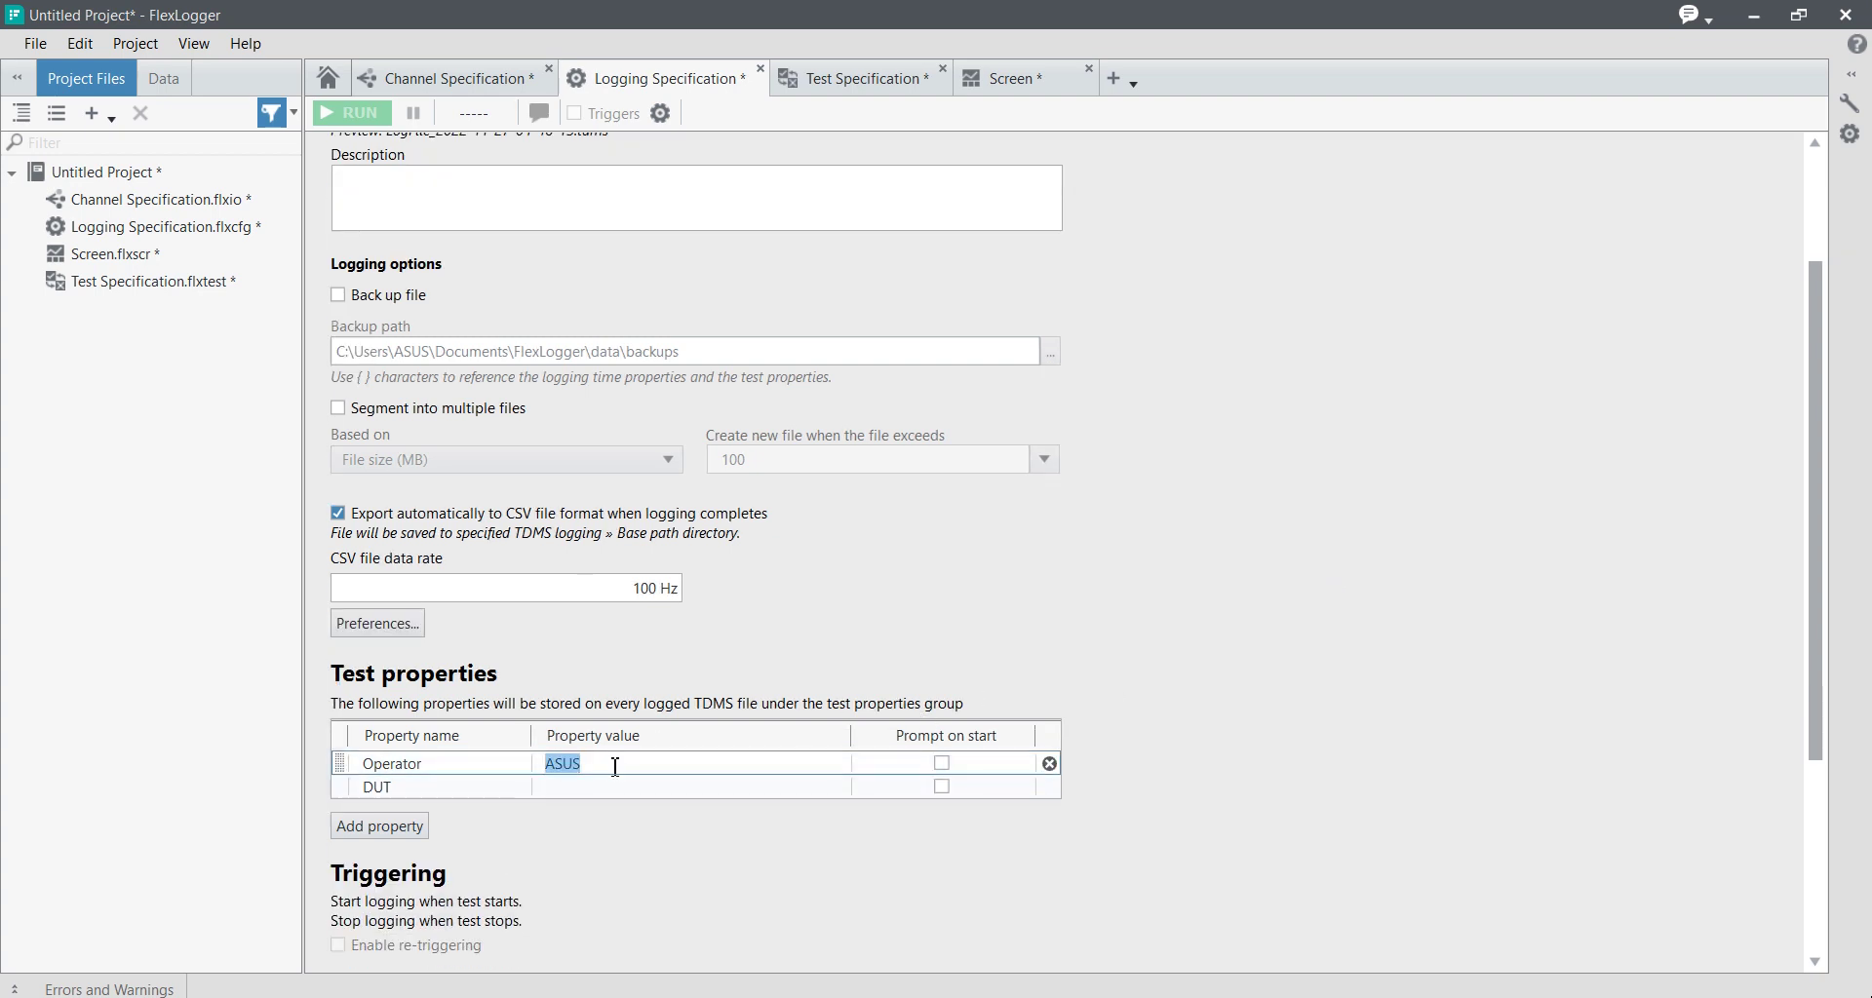
pyautogui.press('BackSpace')
pyautogui.click(589, 788)
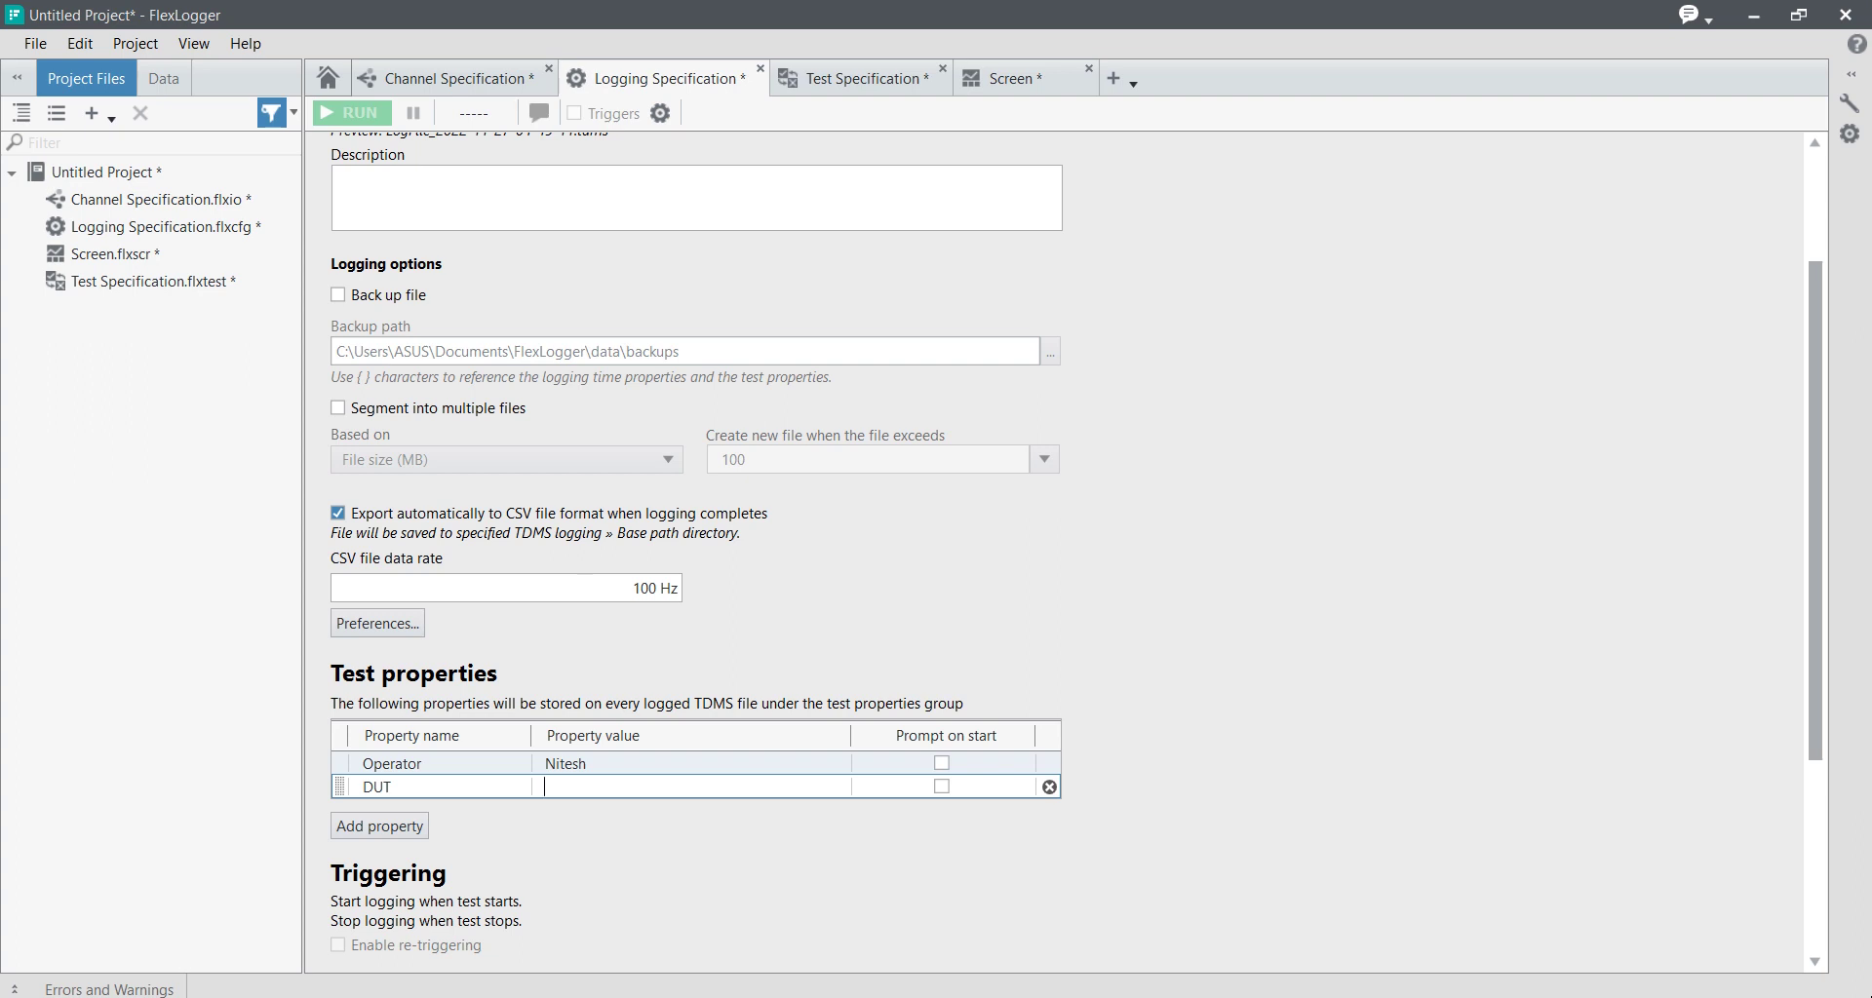
pyautogui.click(611, 891)
# Review the triggering section's start logging options and return to the TDMS logging settings
pyautogui.scroll(-3, 663, 878)
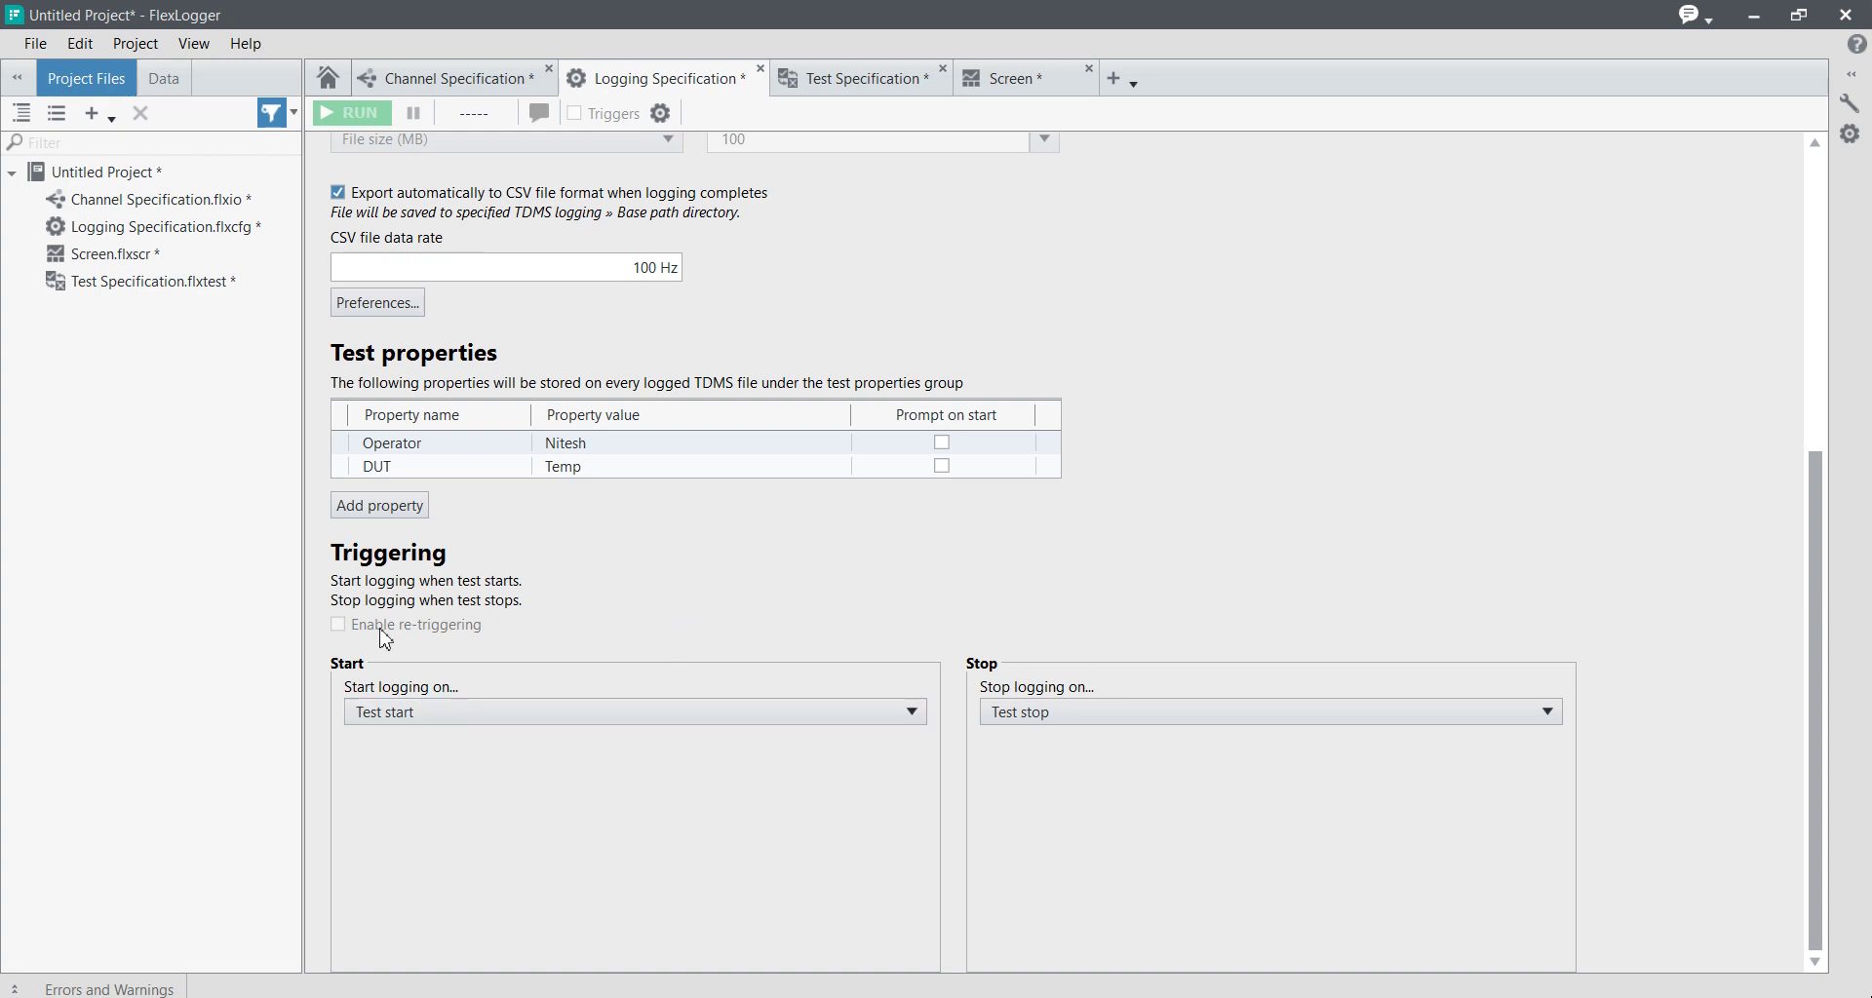
pyautogui.click(656, 719)
pyautogui.click(665, 729)
pyautogui.scroll(3, 1267, 426)
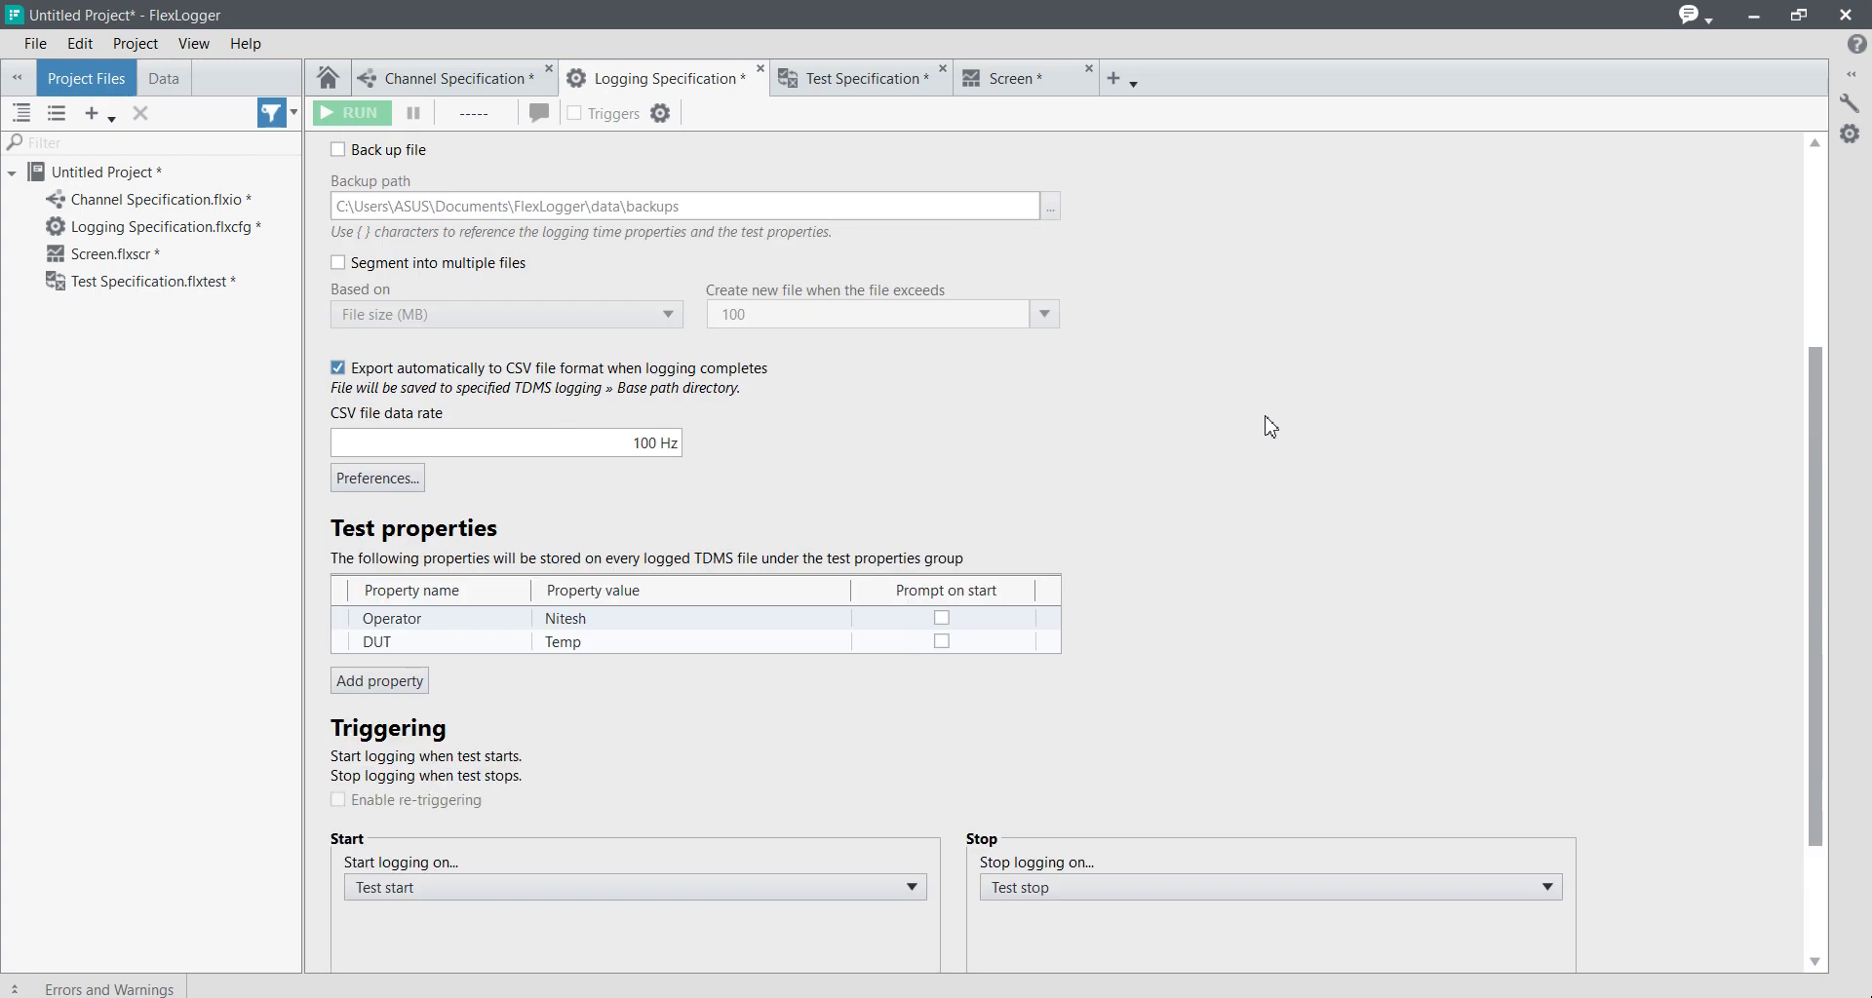
pyautogui.moveTo(1819, 356); pyautogui.dragTo(1800, 269)
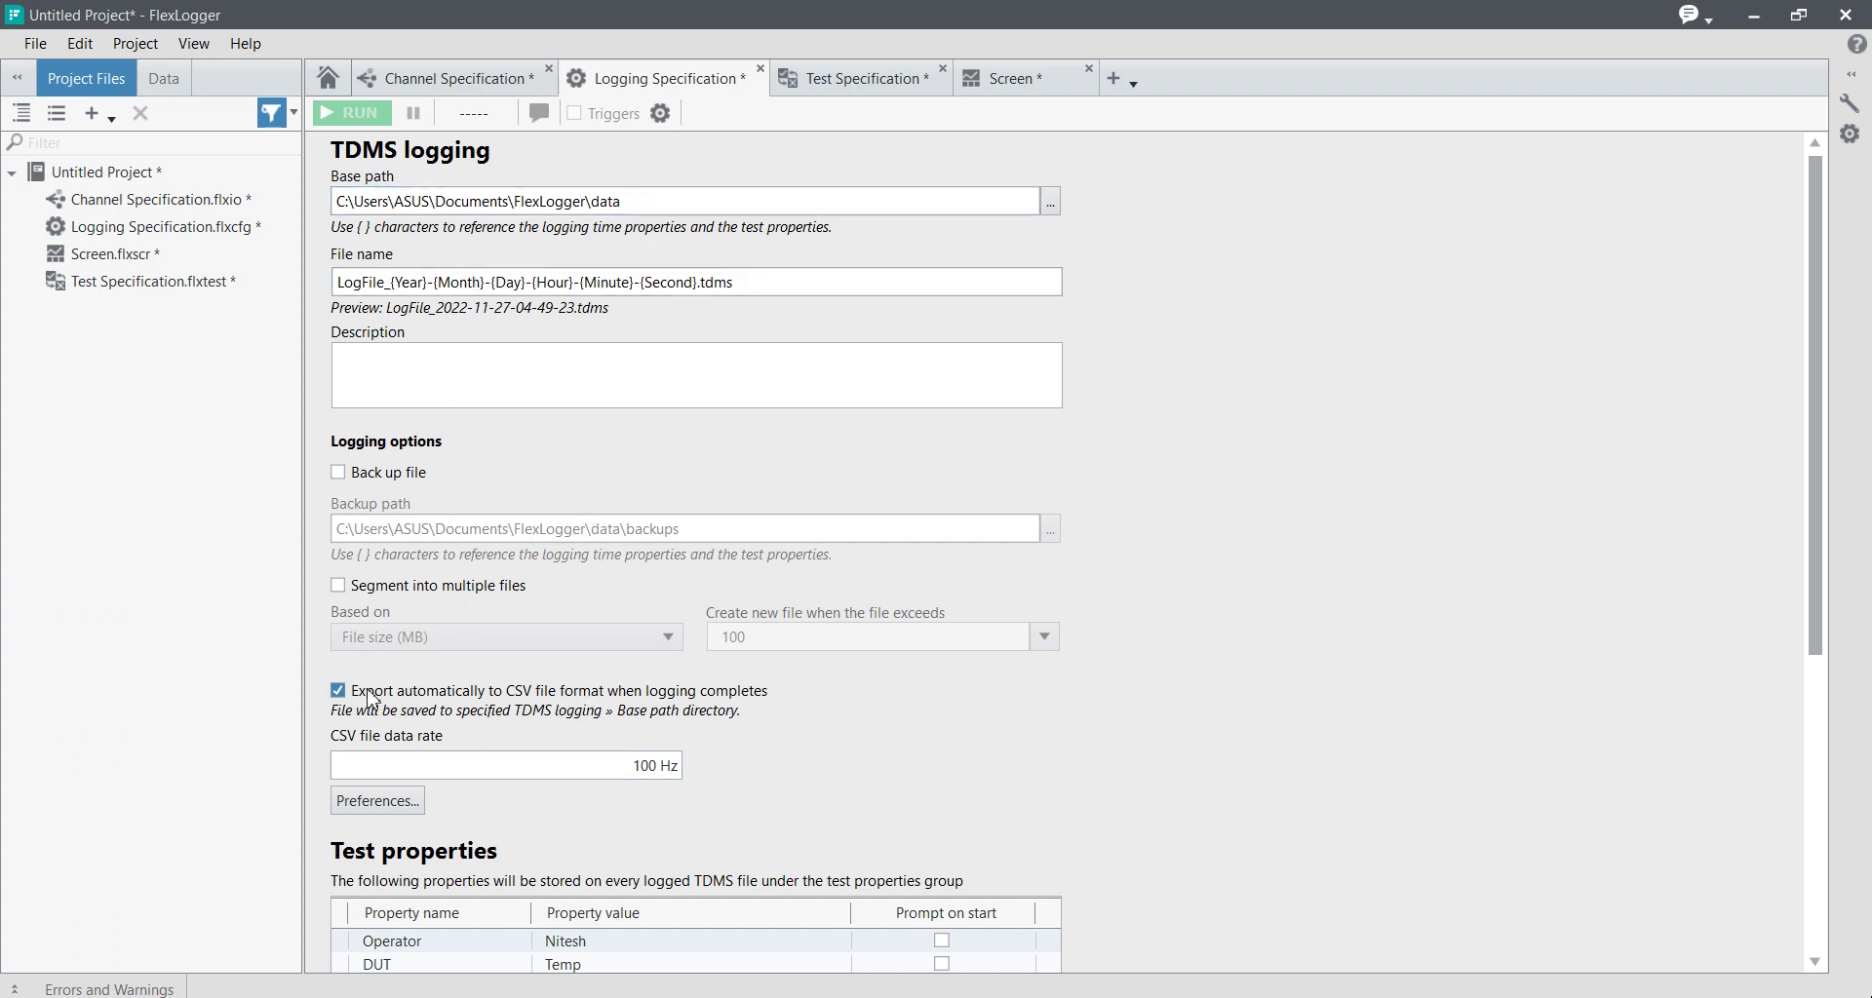
# View the Test Specification and the Screen document, hiding the side panes around the screen and restoring them
pyautogui.click(859, 95)
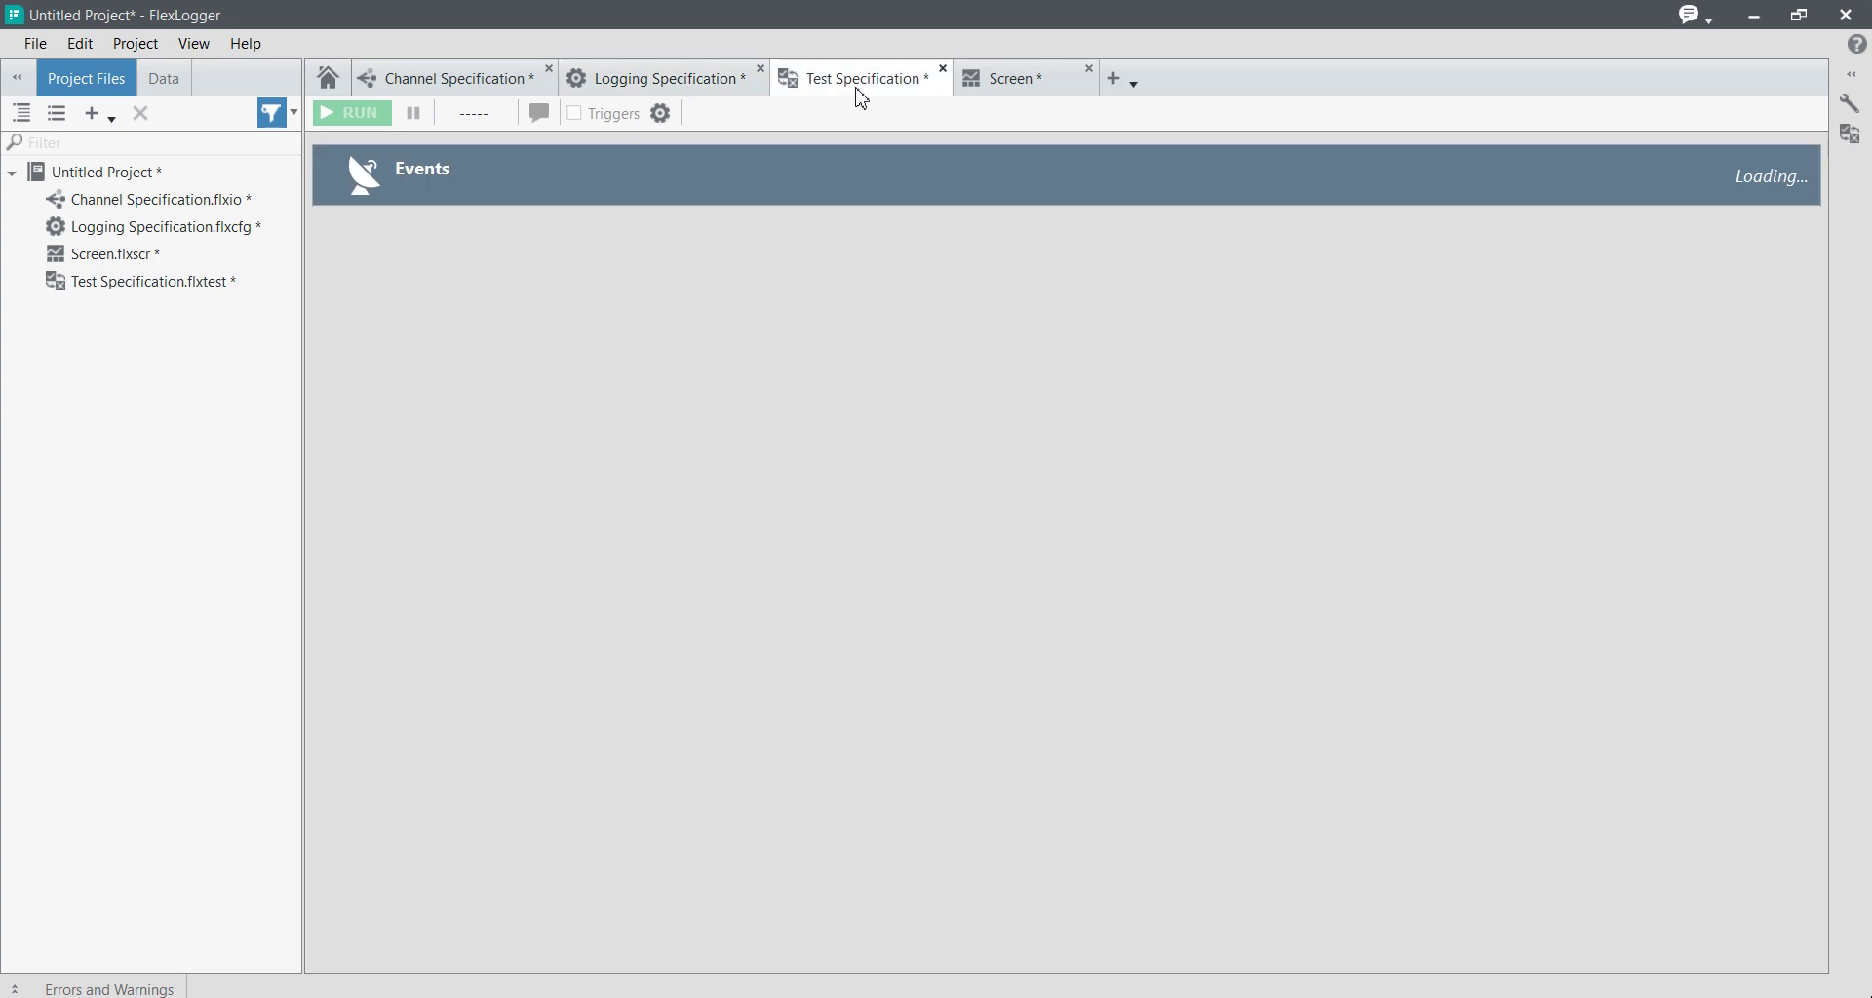
pyautogui.click(1039, 83)
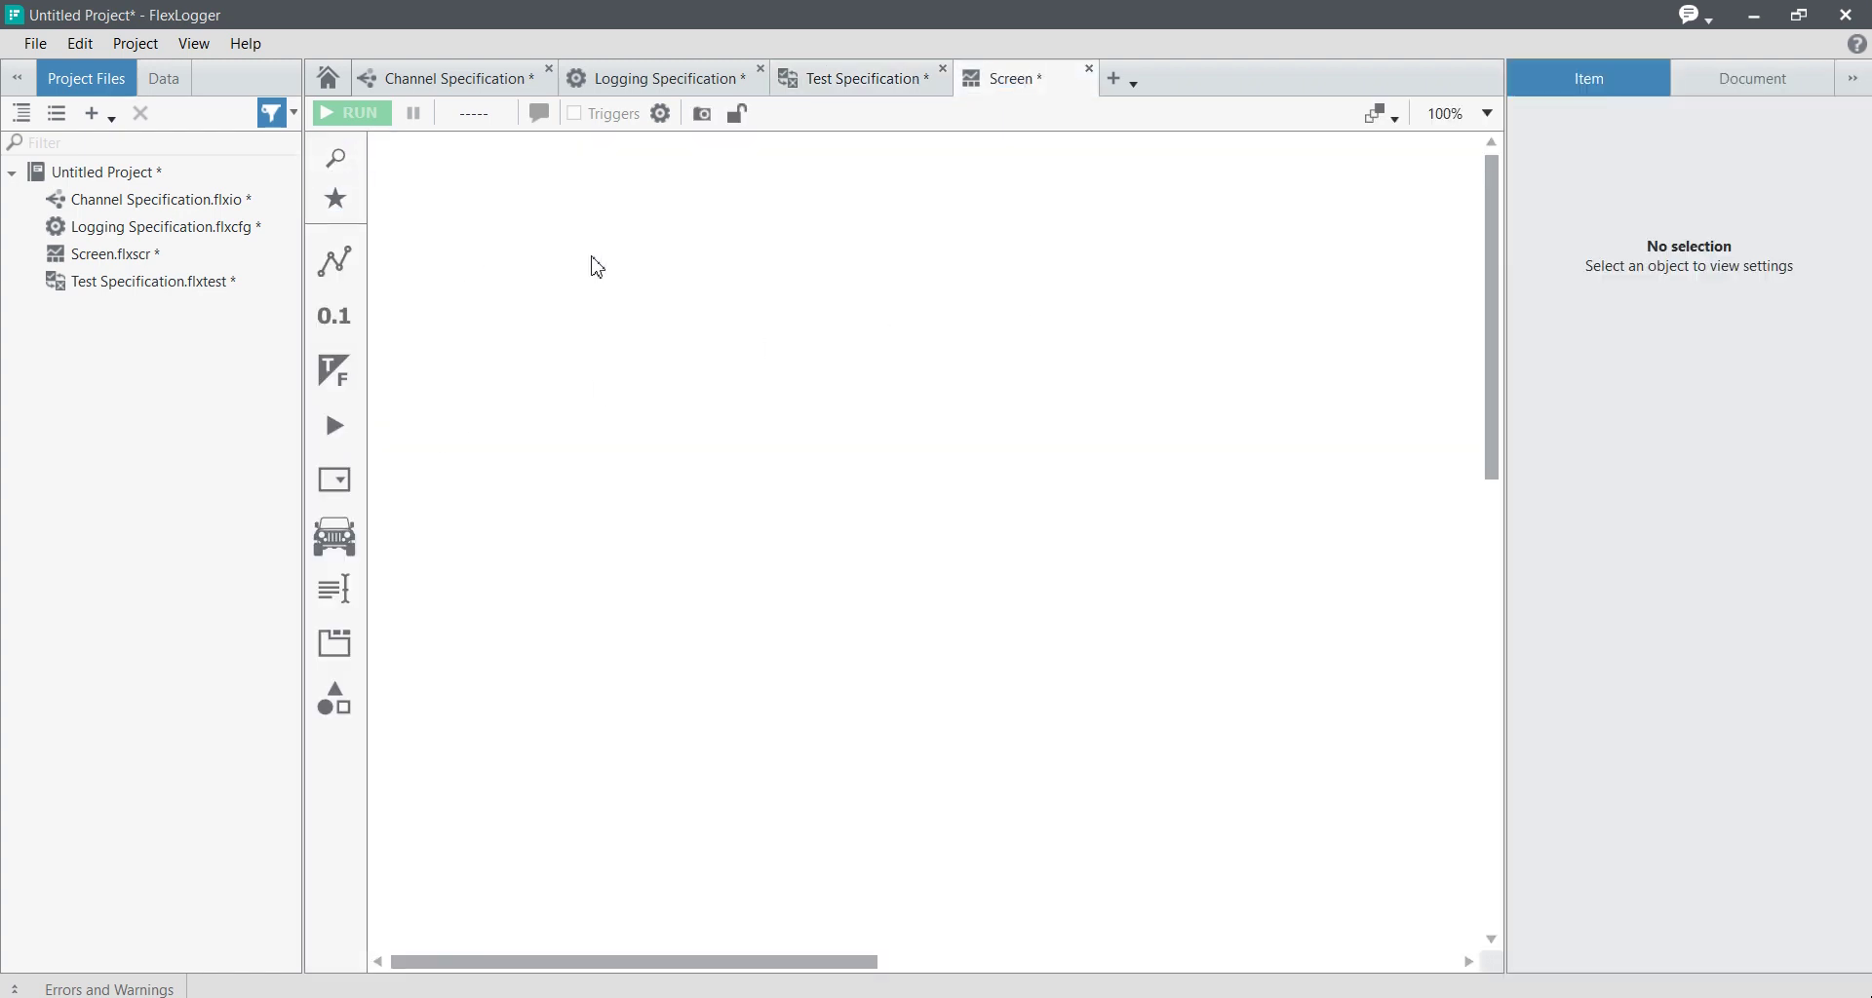
pyautogui.hotkey('ctrl', 'm')
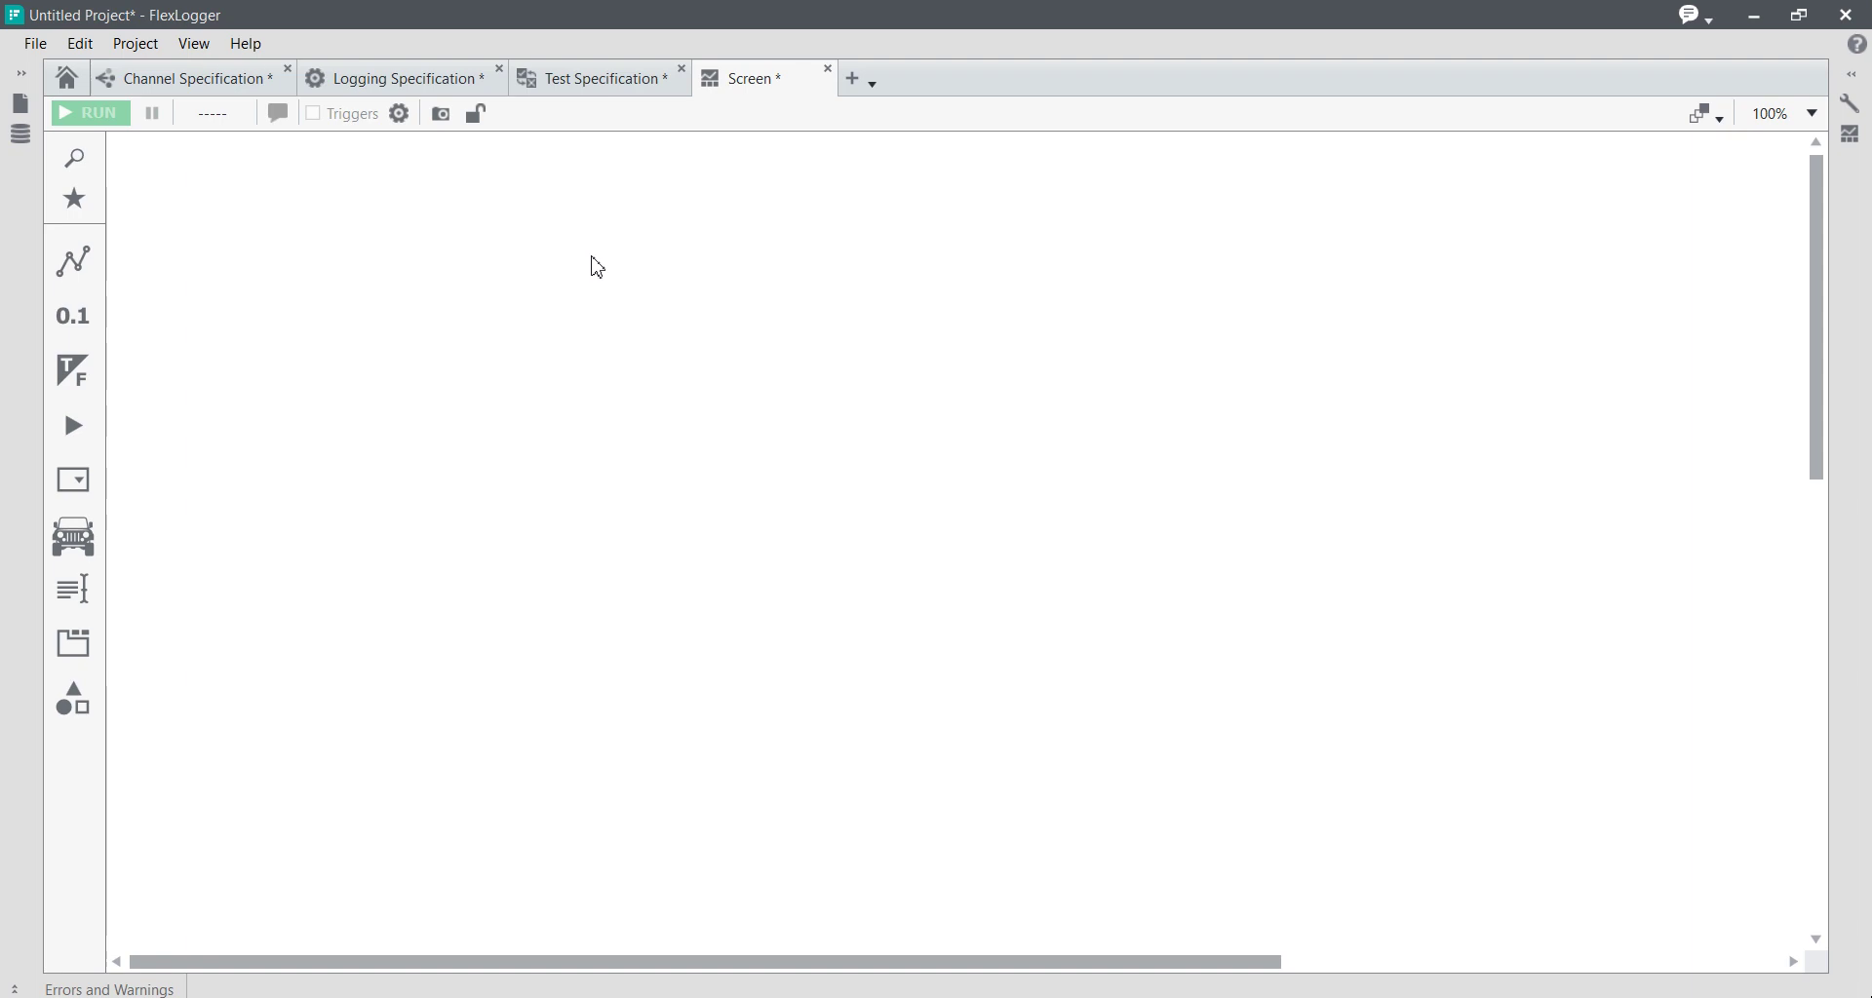
pyautogui.hotkey('ctrl', 'm')
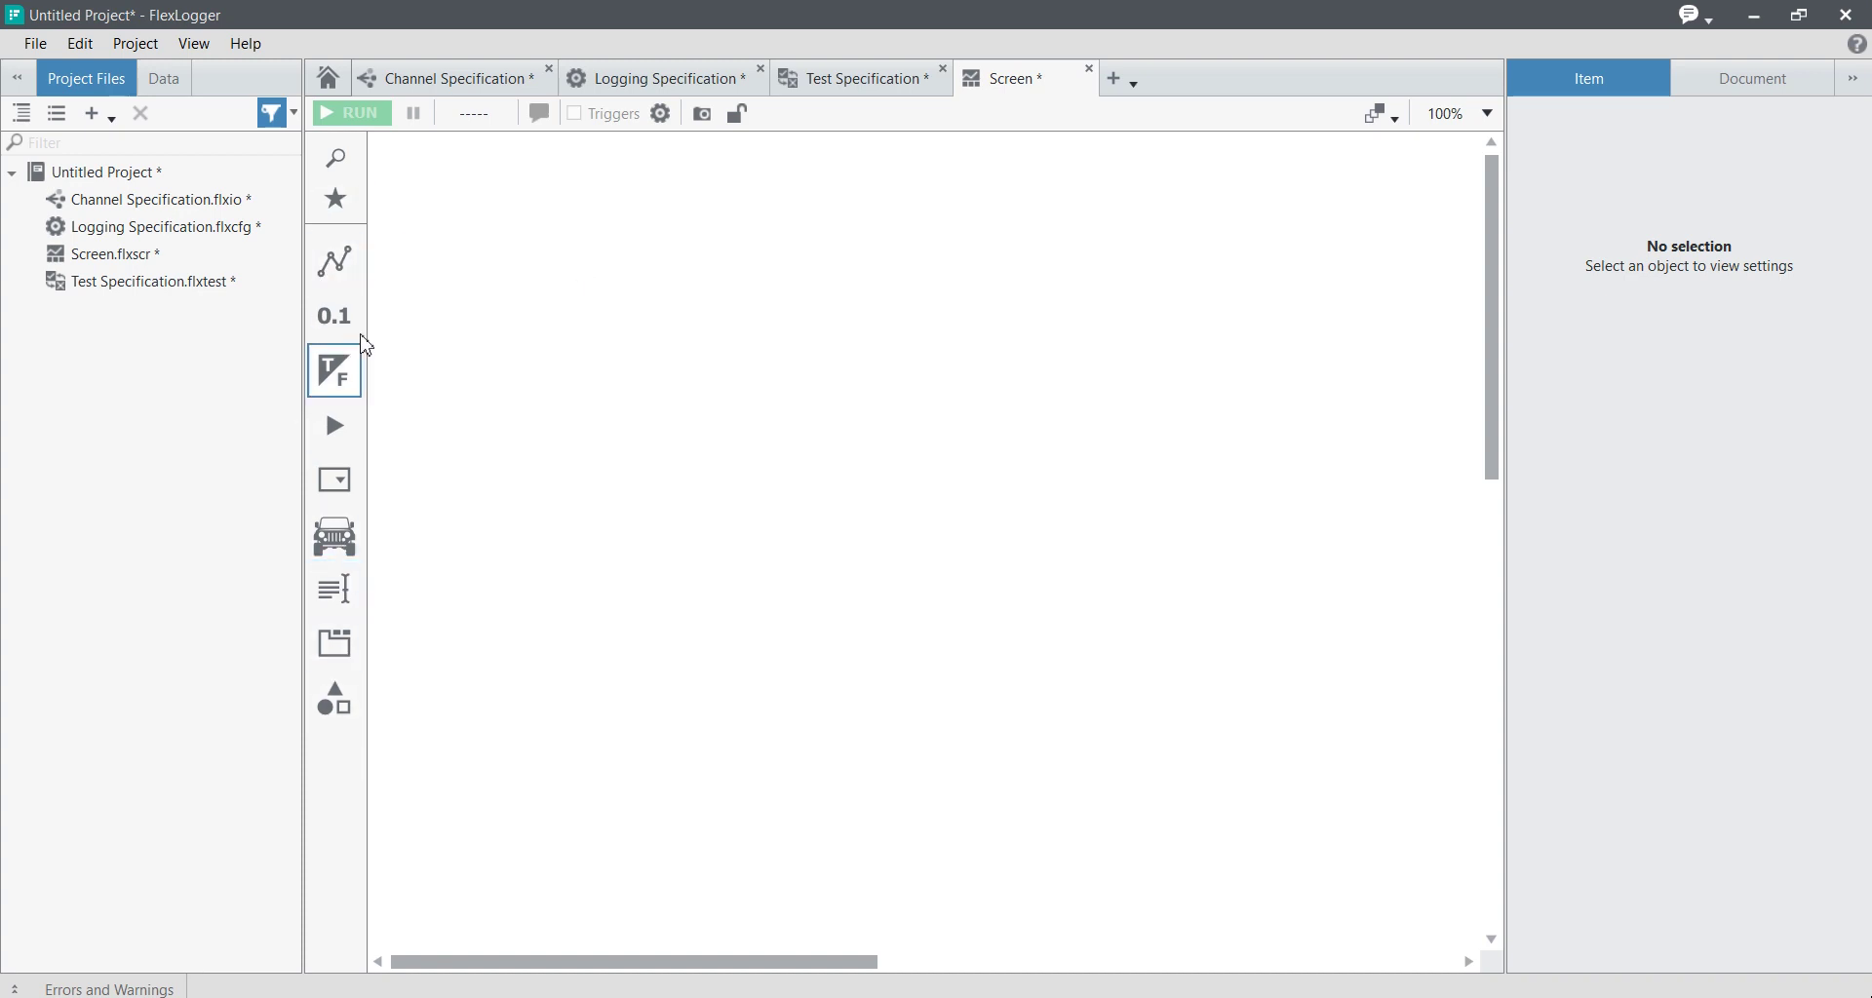
# Place a Numeric Indicator on the upper part of the empty screen canvas and shift it slightly to the right
pyautogui.click(339, 347)
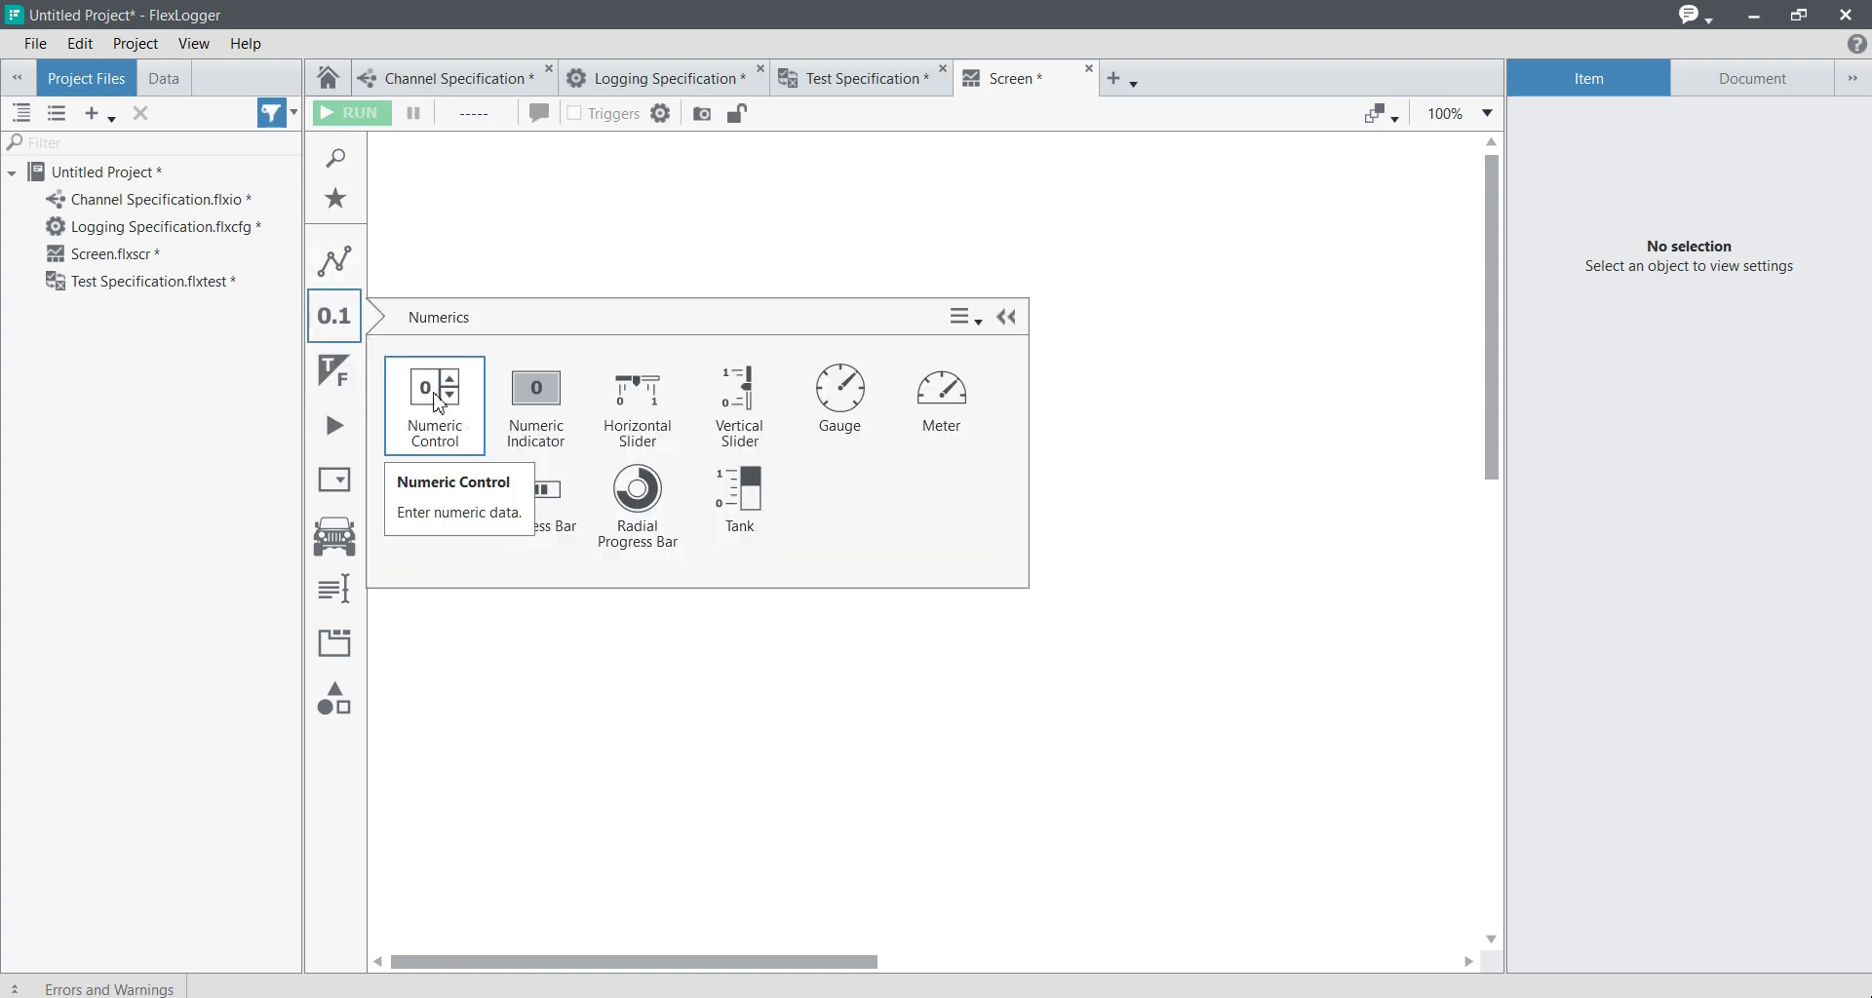
pyautogui.moveTo(532, 399); pyautogui.dragTo(734, 275)
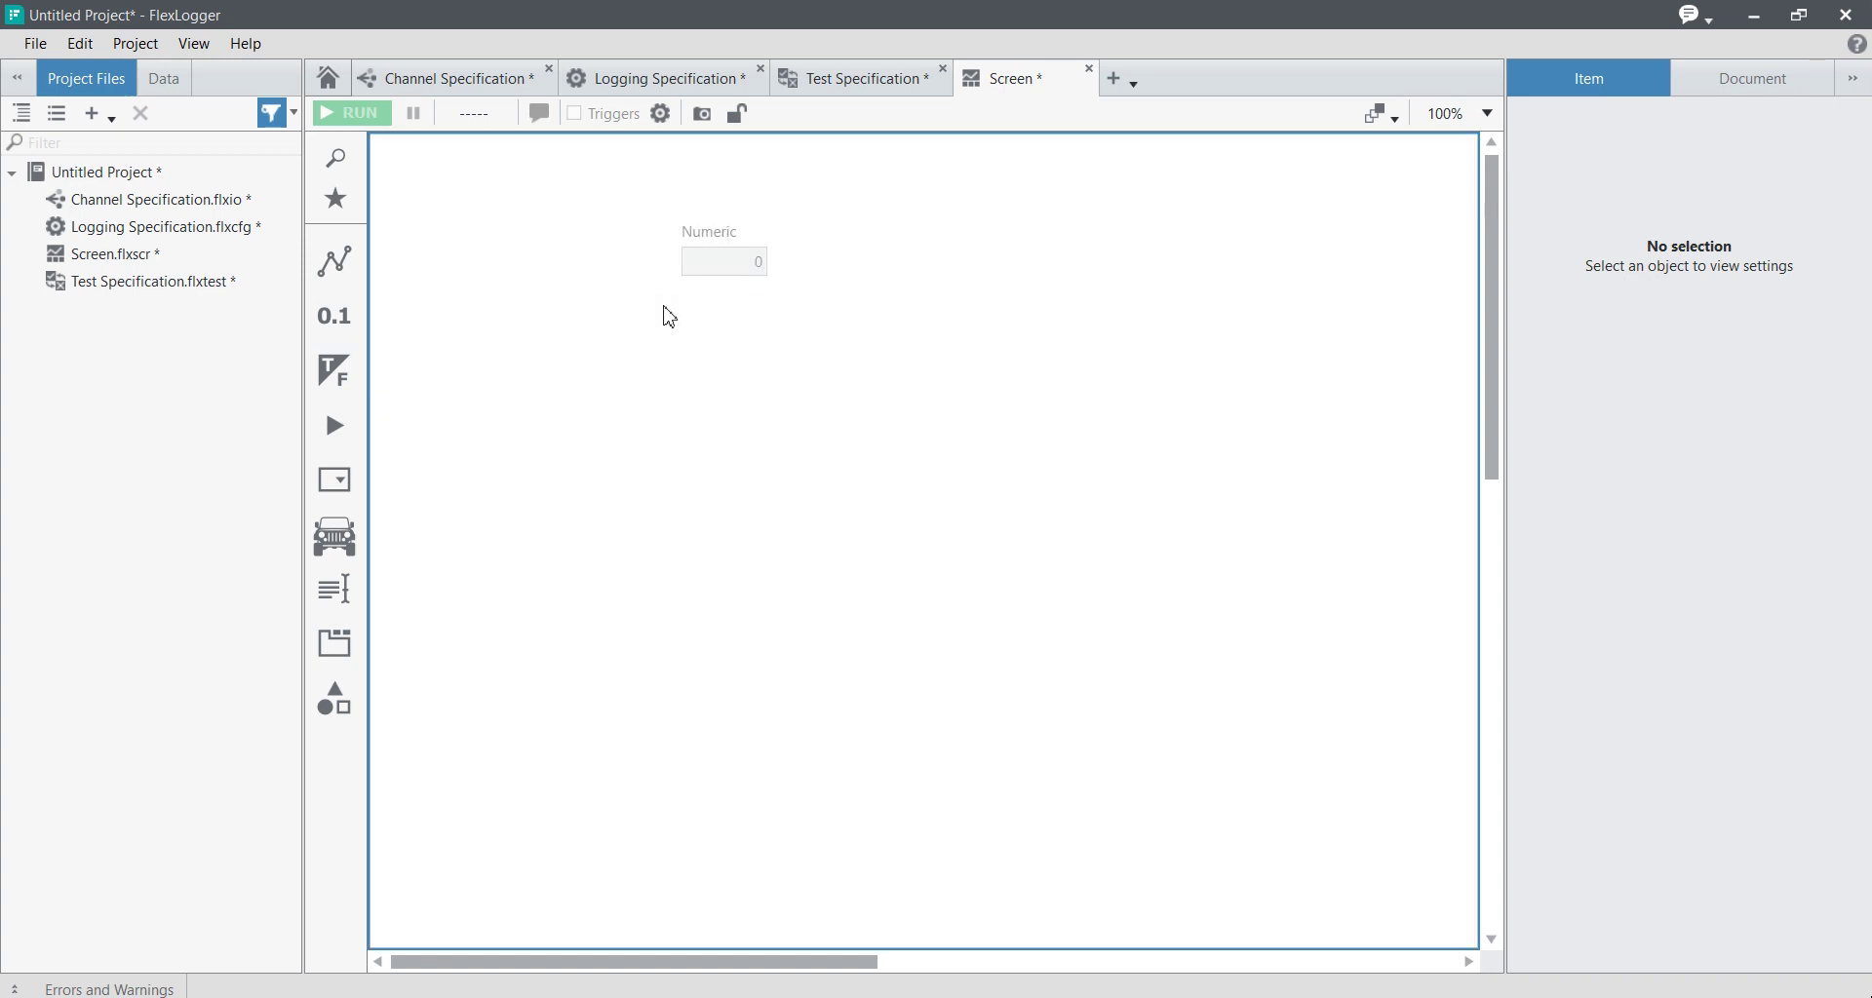
pyautogui.doubleClick(730, 260)
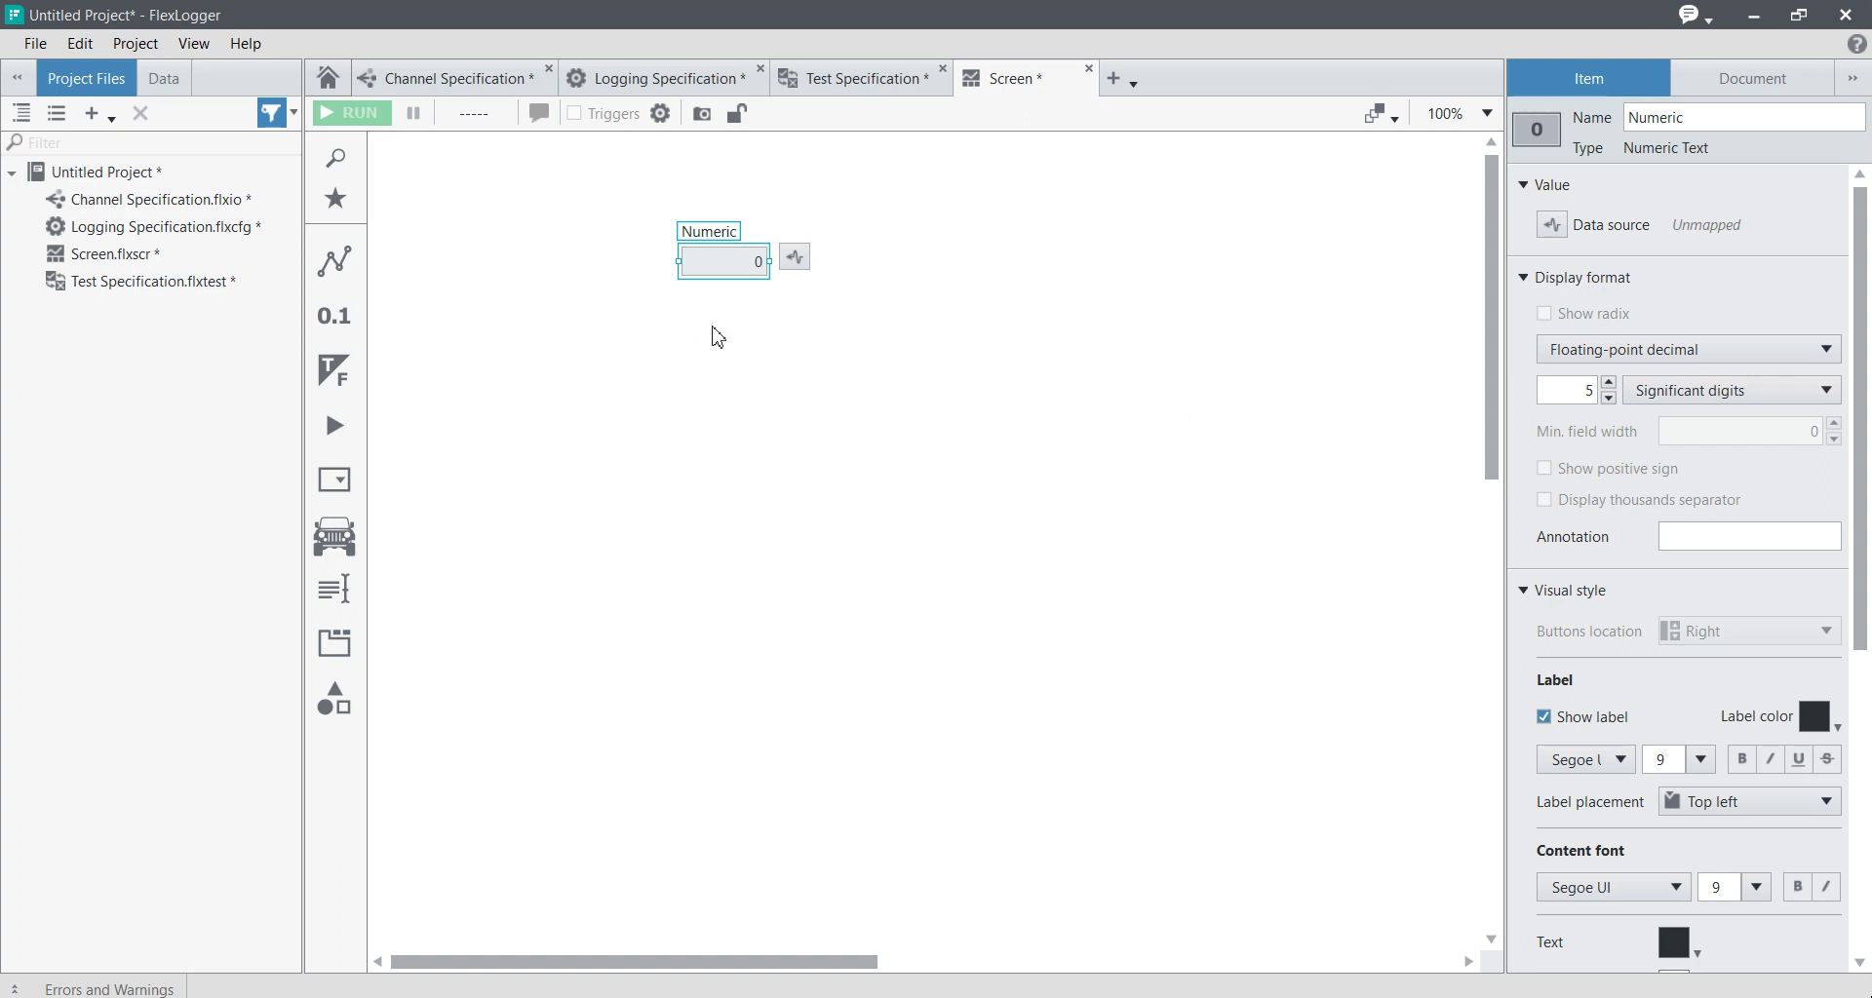
pyautogui.click(832, 292)
pyautogui.click(780, 261)
# Place a Long History Graph on the canvas below the numeric indicator
pyautogui.moveTo(353, 283)
pyautogui.moveTo(615, 497); pyautogui.dragTo(769, 484)
pyautogui.click(1015, 490)
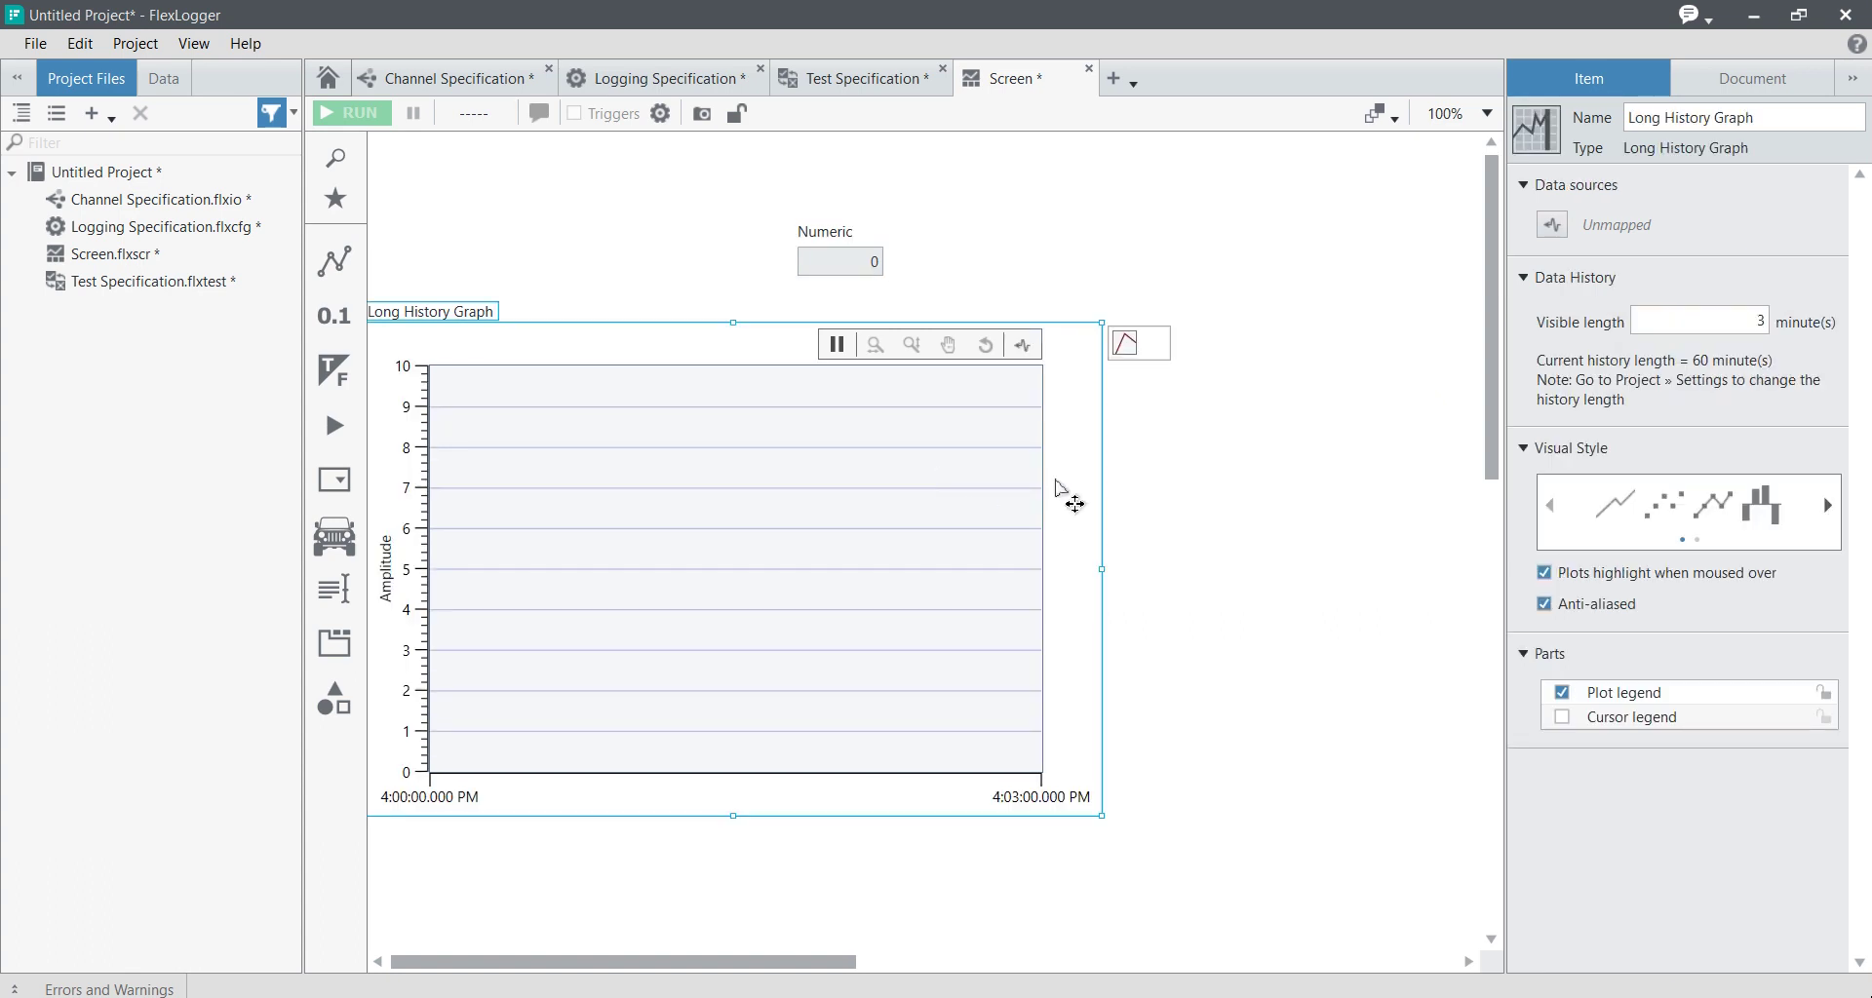
# Inspect the Long History Graph's plot settings and open its channel selection list
pyautogui.click(1134, 347)
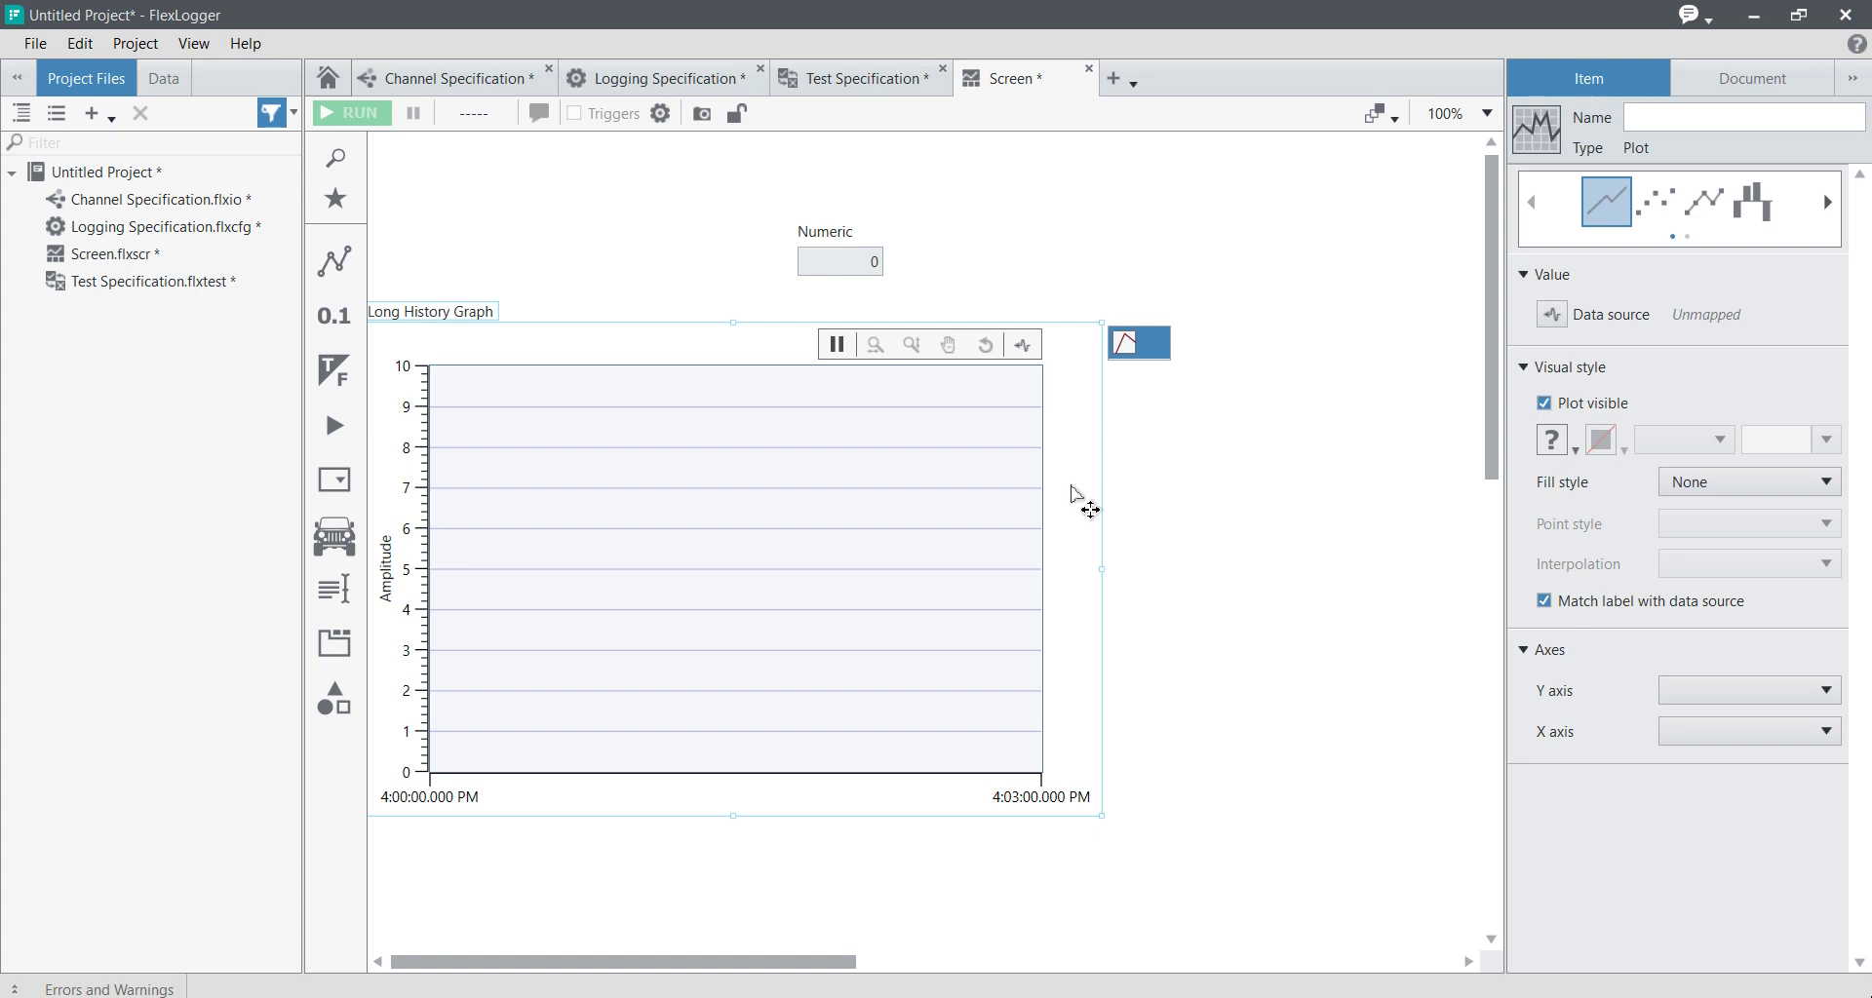
pyautogui.click(1231, 425)
pyautogui.click(1024, 345)
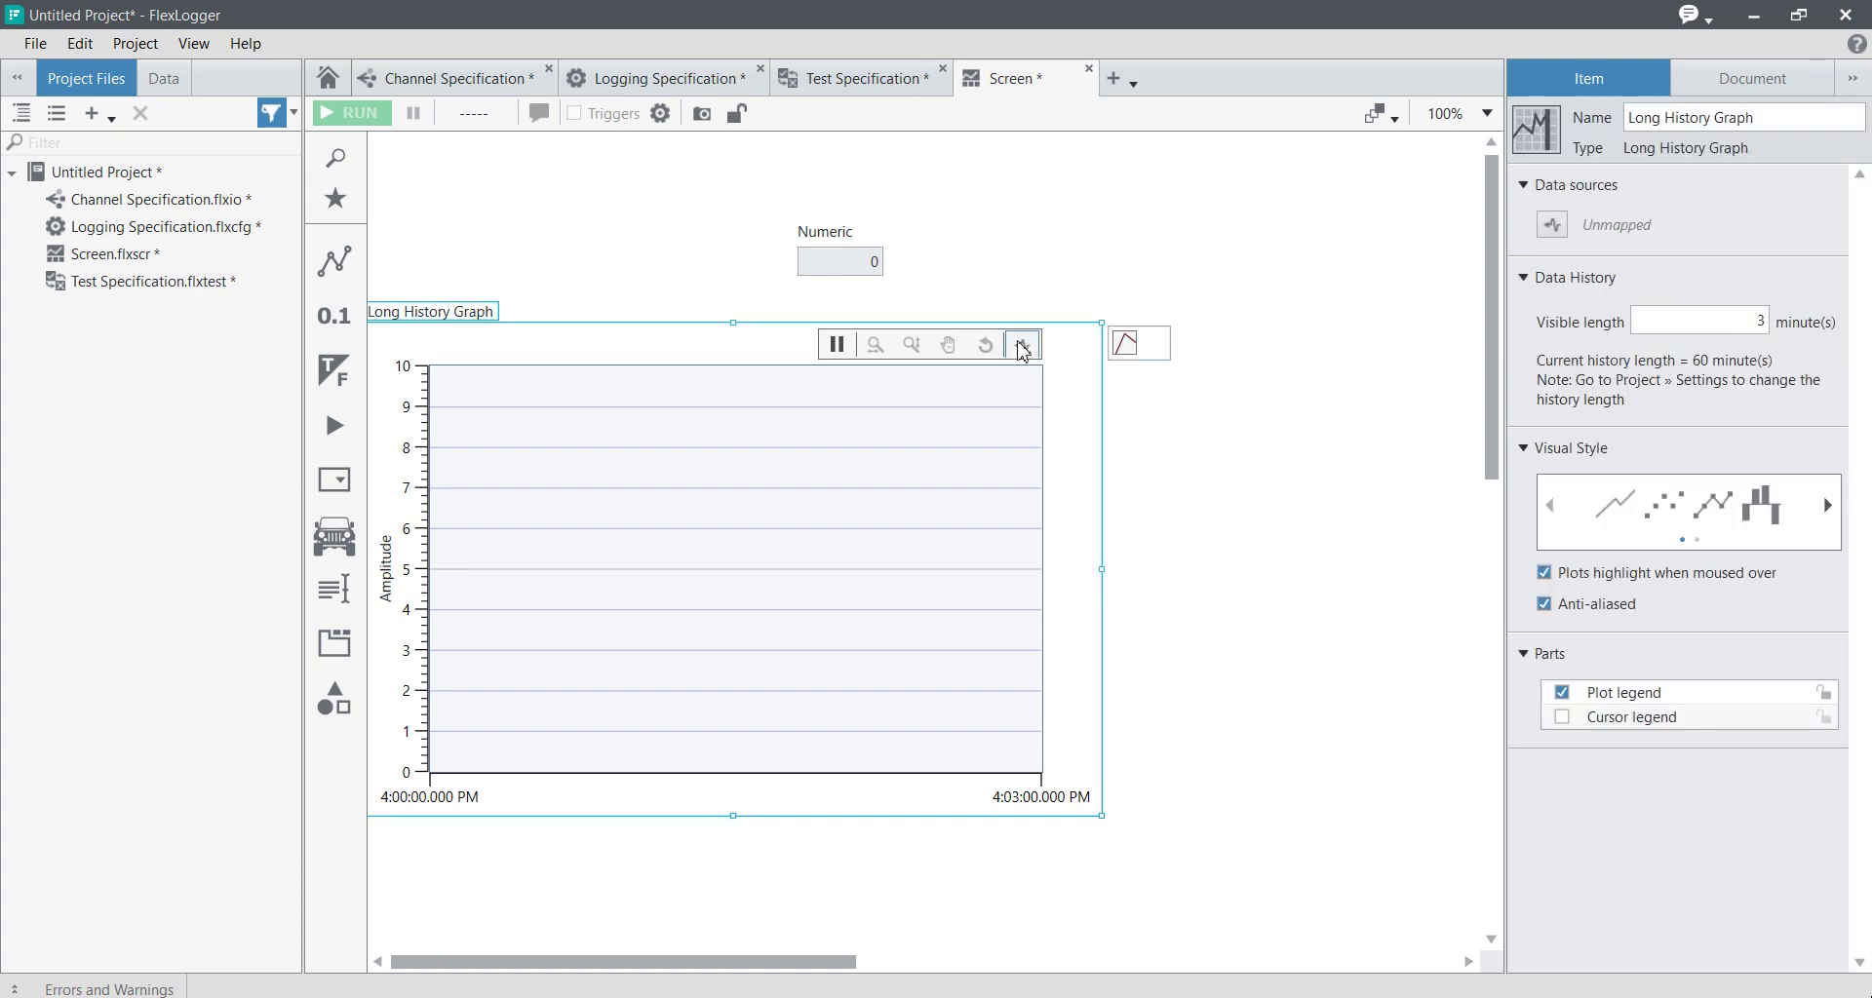
pyautogui.click(1021, 346)
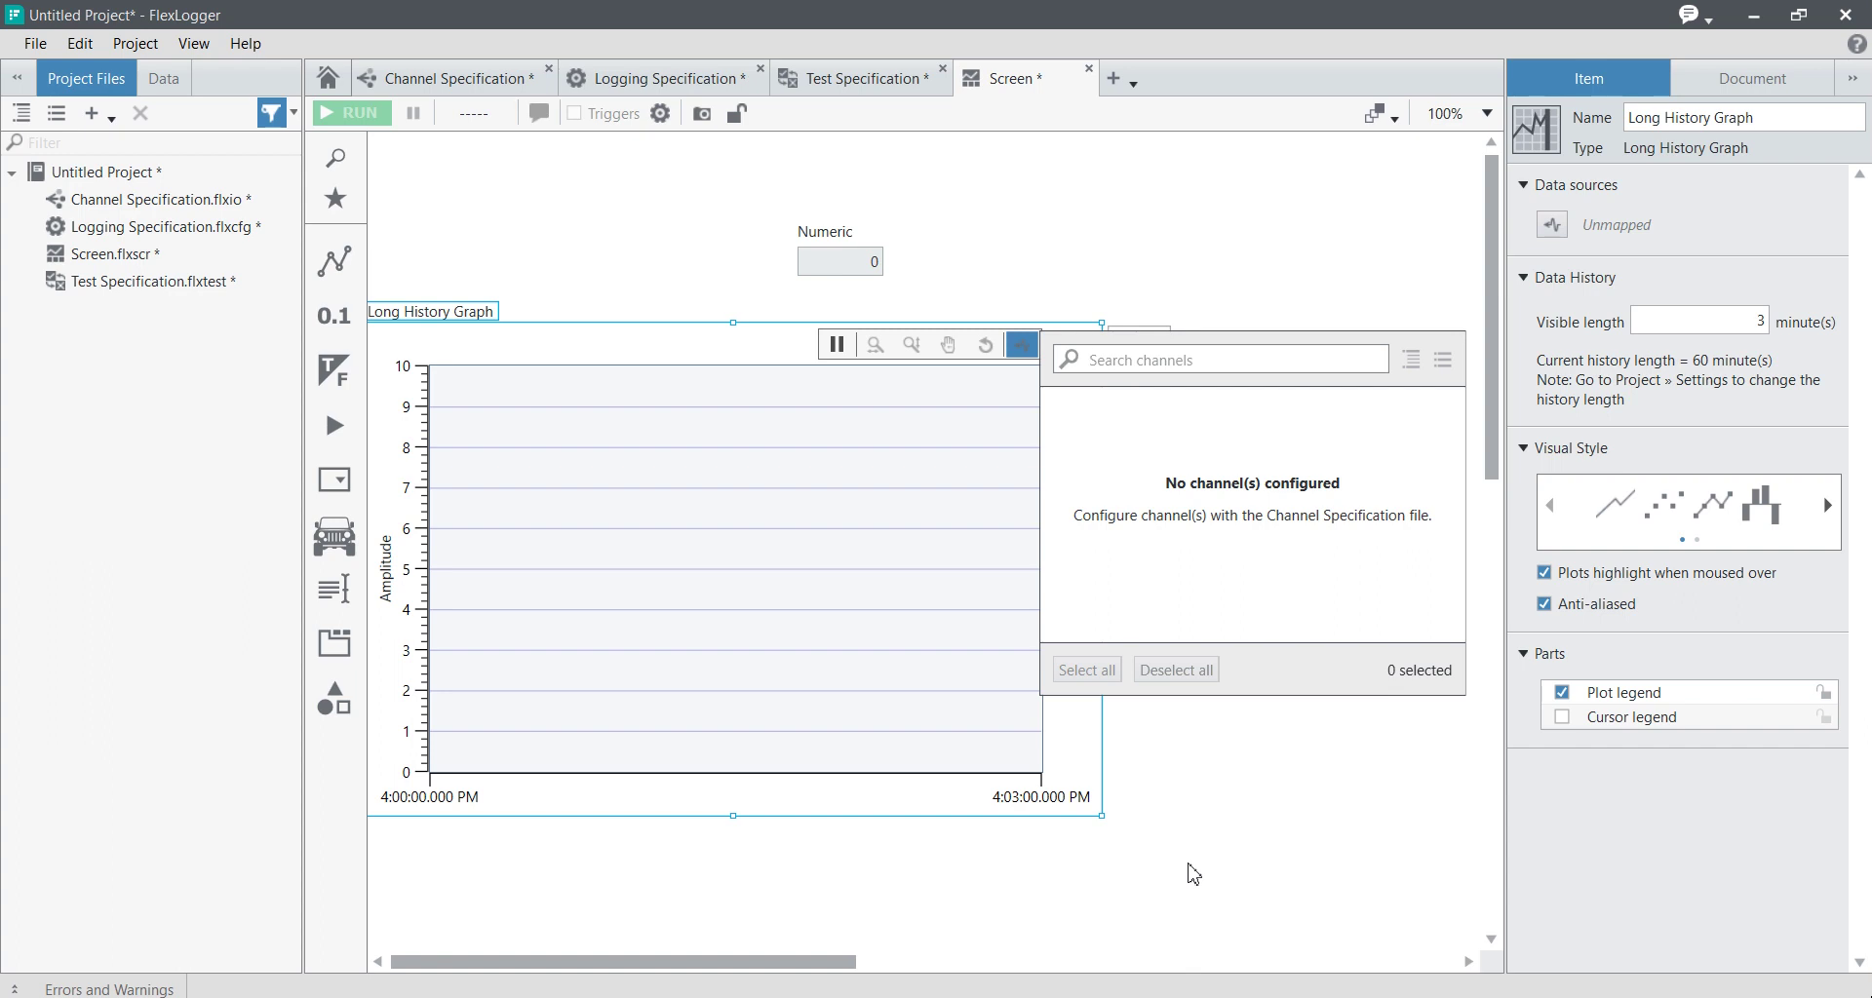
# Delete the Long History Graph and the numeric indicator from the screen canvas
pyautogui.click(945, 570)
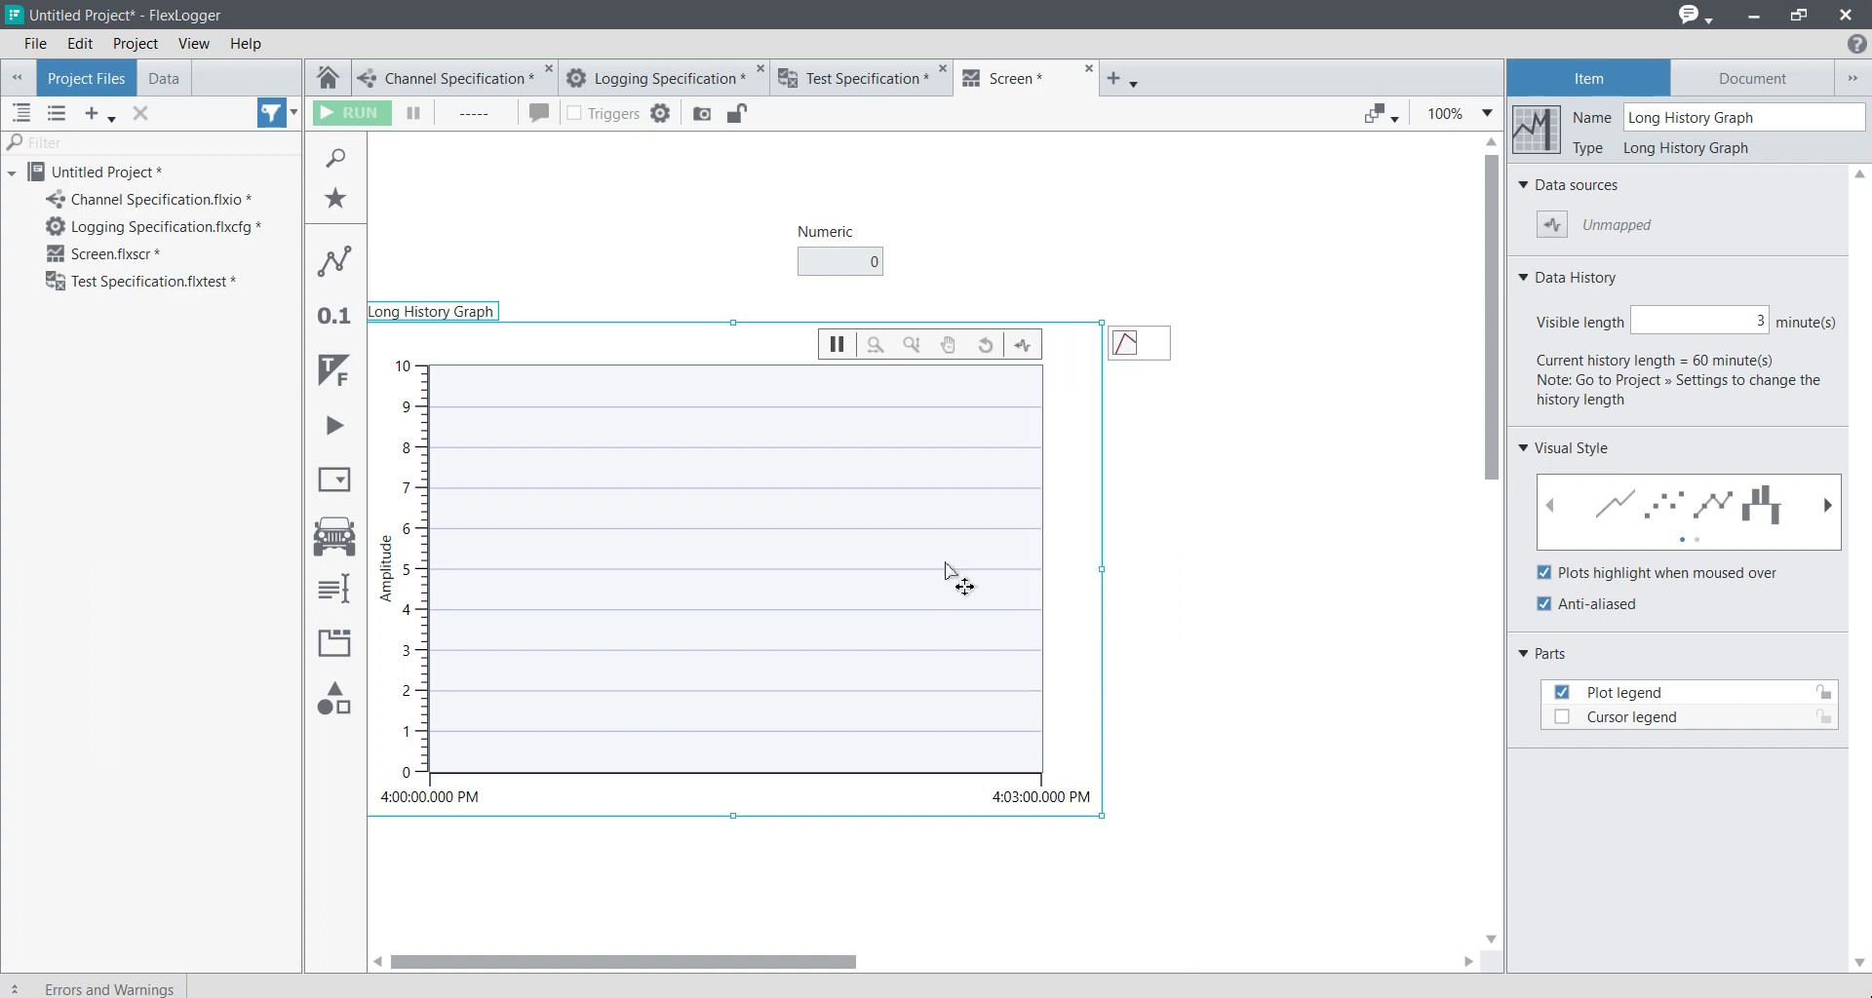
pyautogui.press('Delete')
pyautogui.click(873, 260)
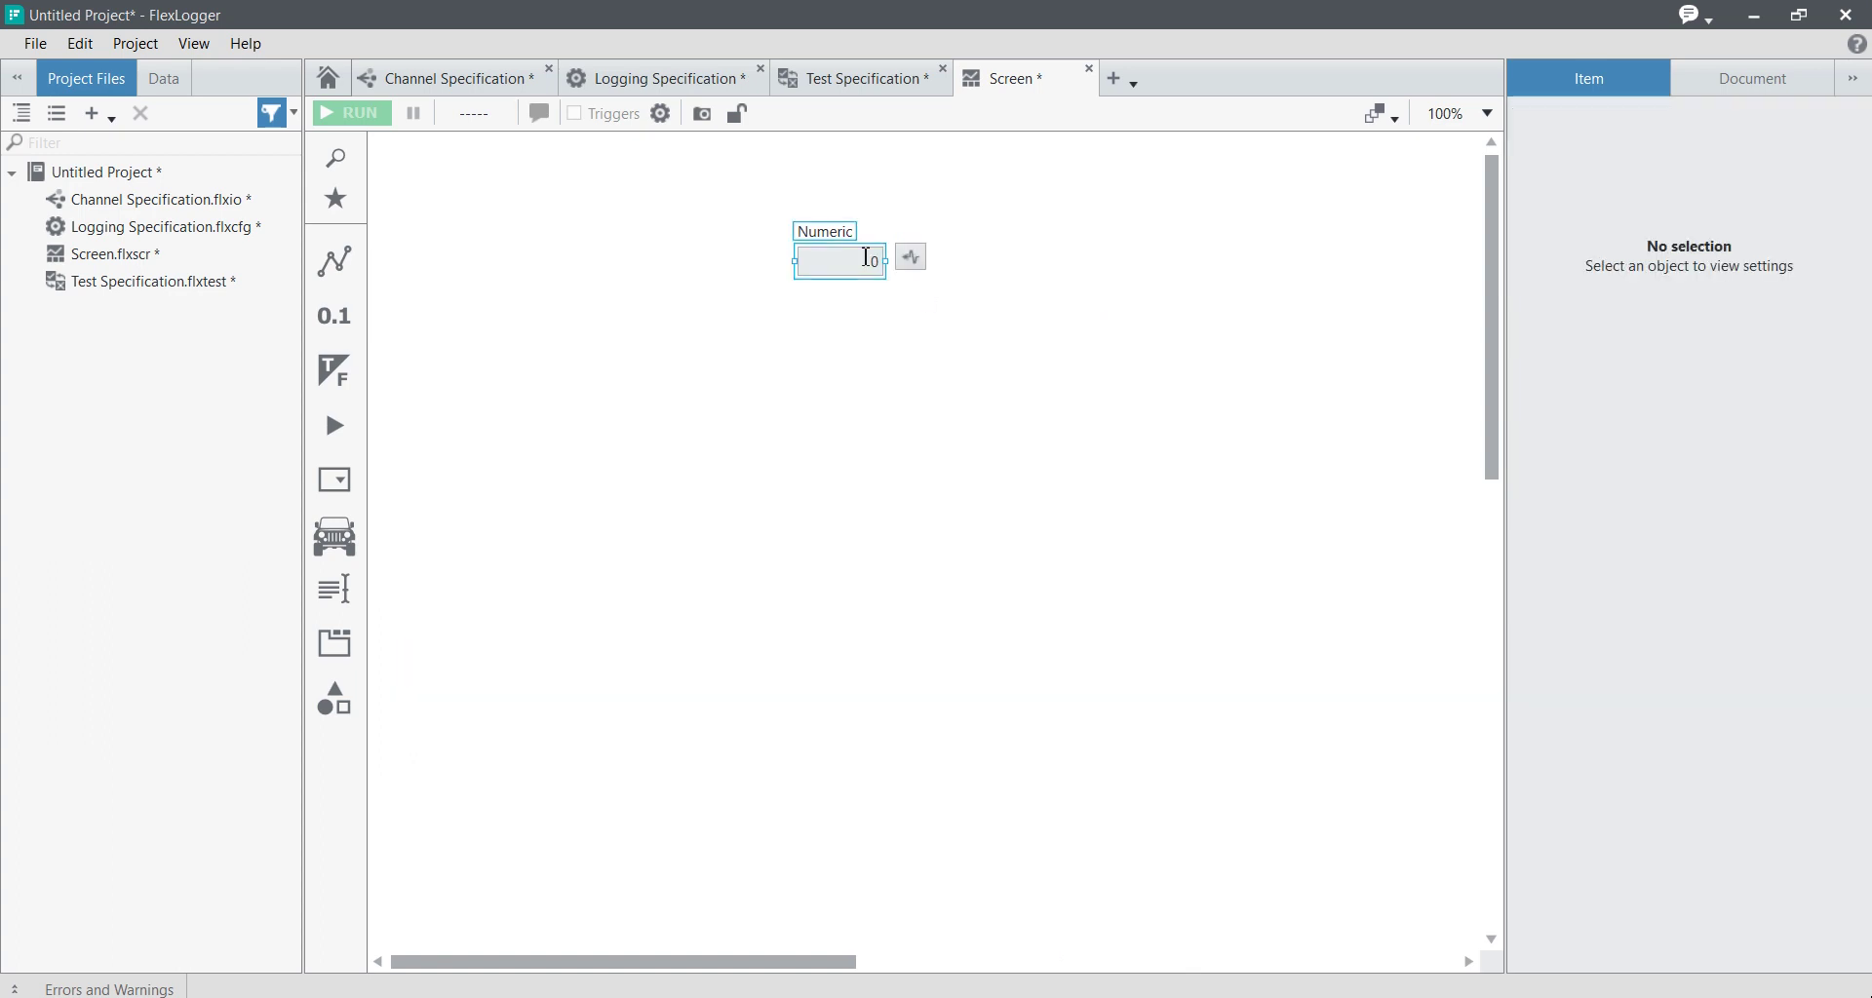
pyautogui.click(894, 329)
pyautogui.moveTo(775, 193); pyautogui.dragTo(948, 336)
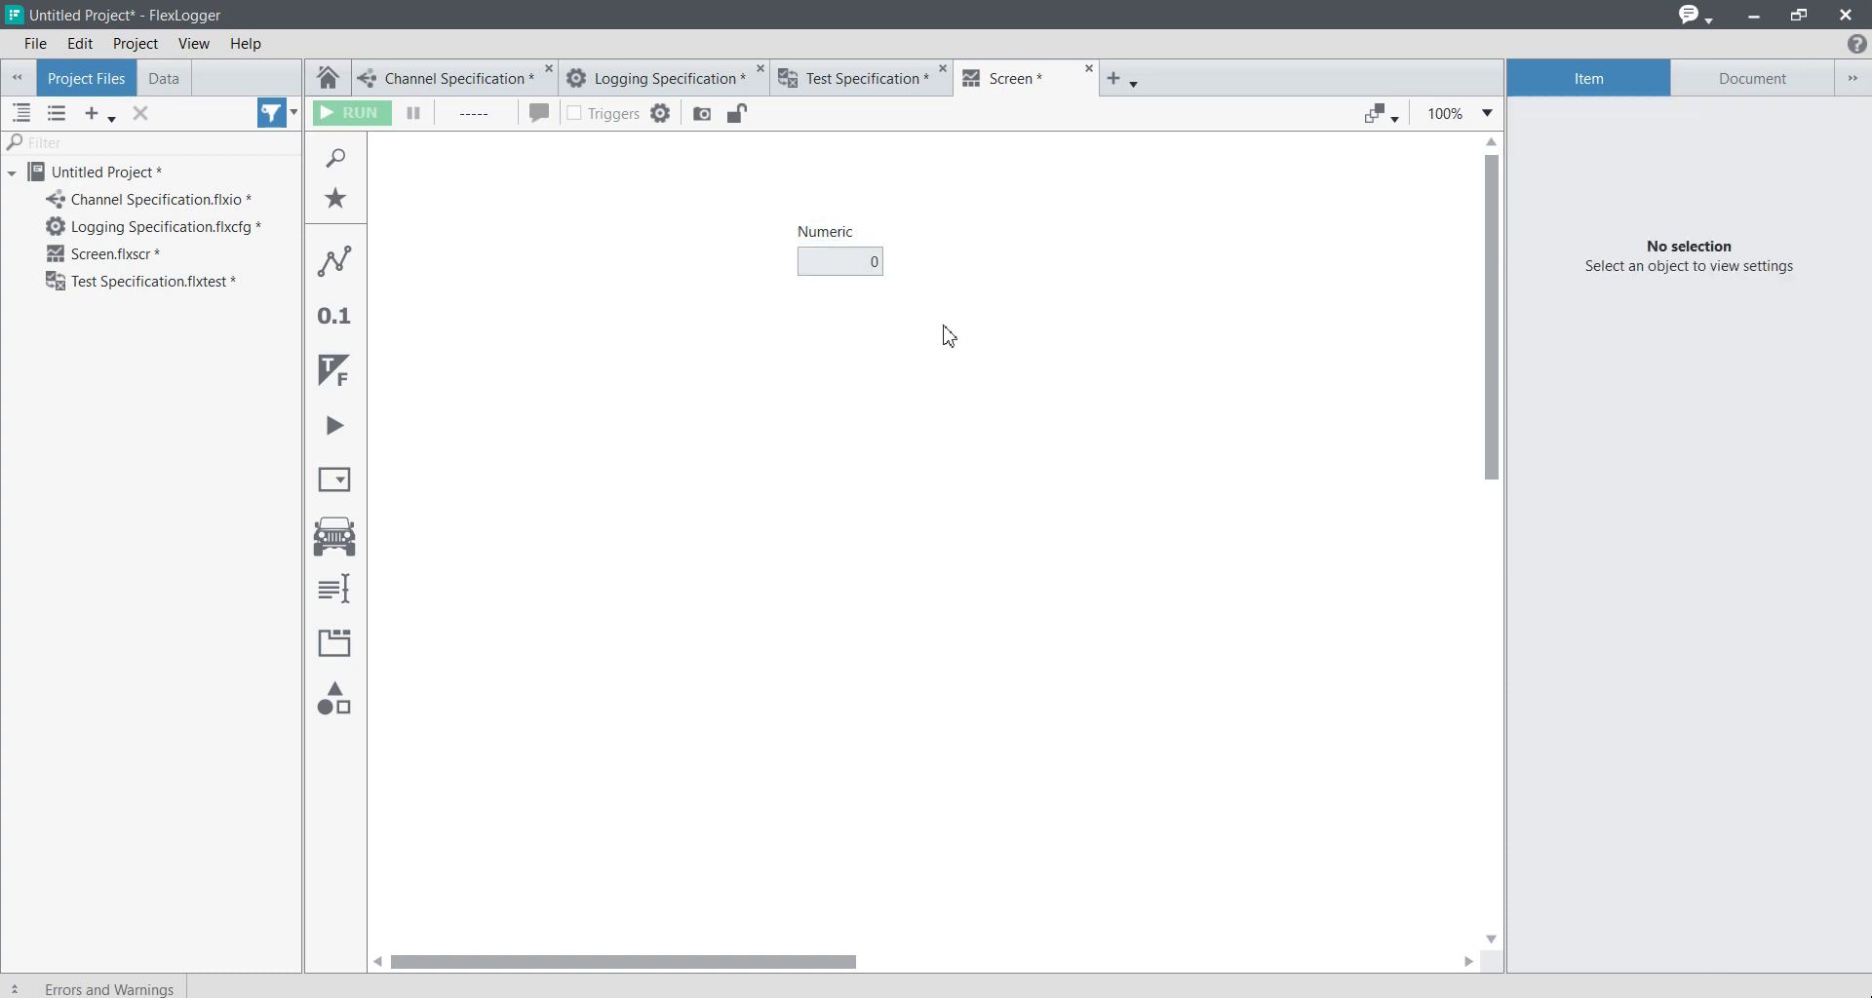
pyautogui.click(865, 280)
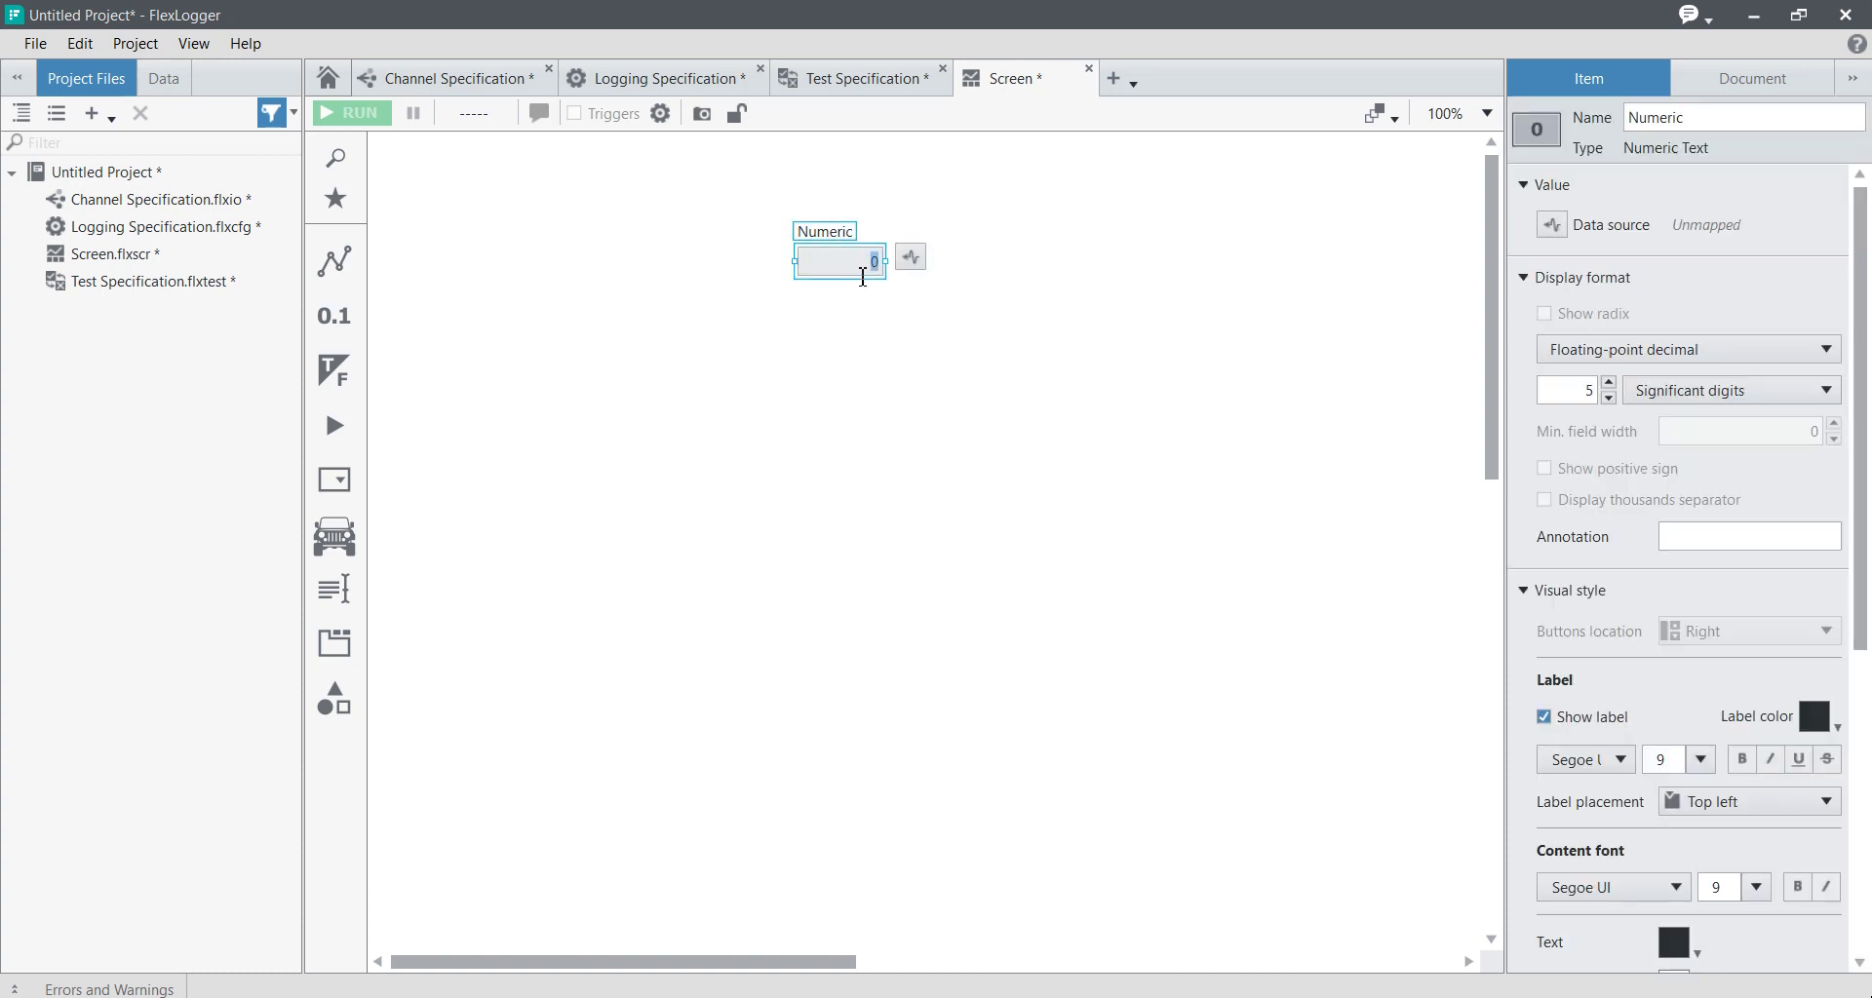
pyautogui.press('Delete')
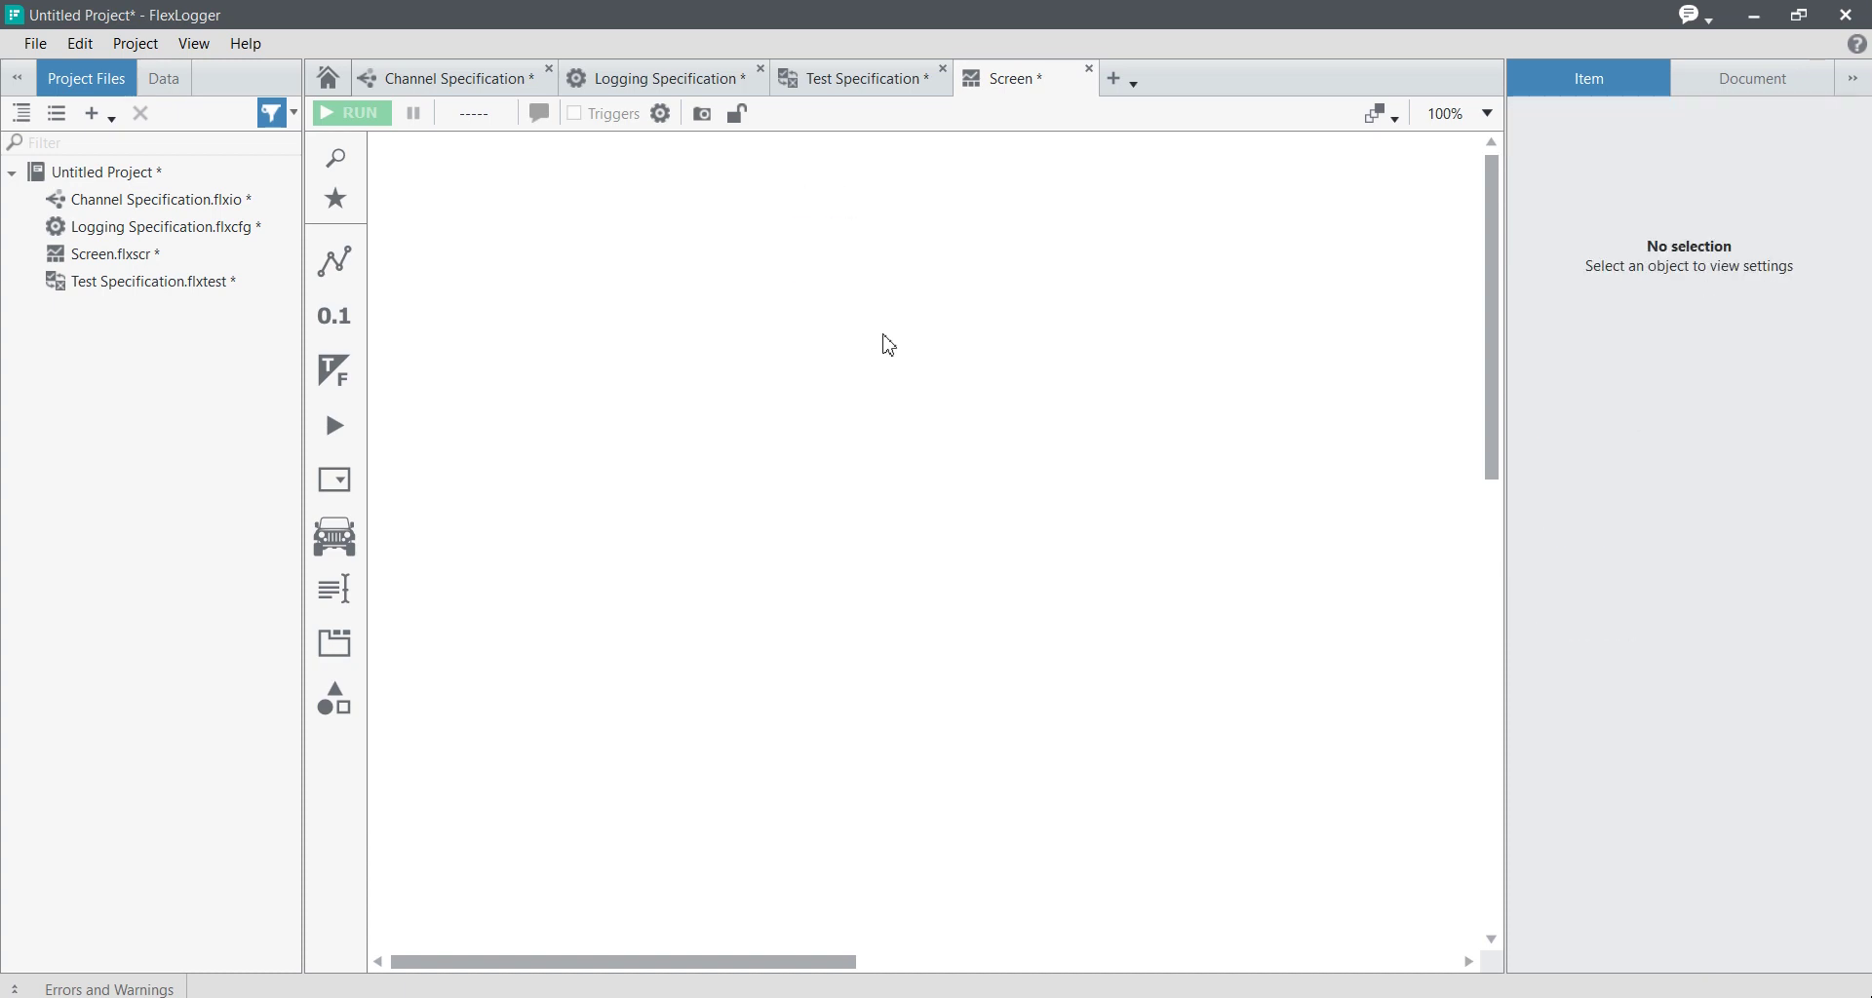